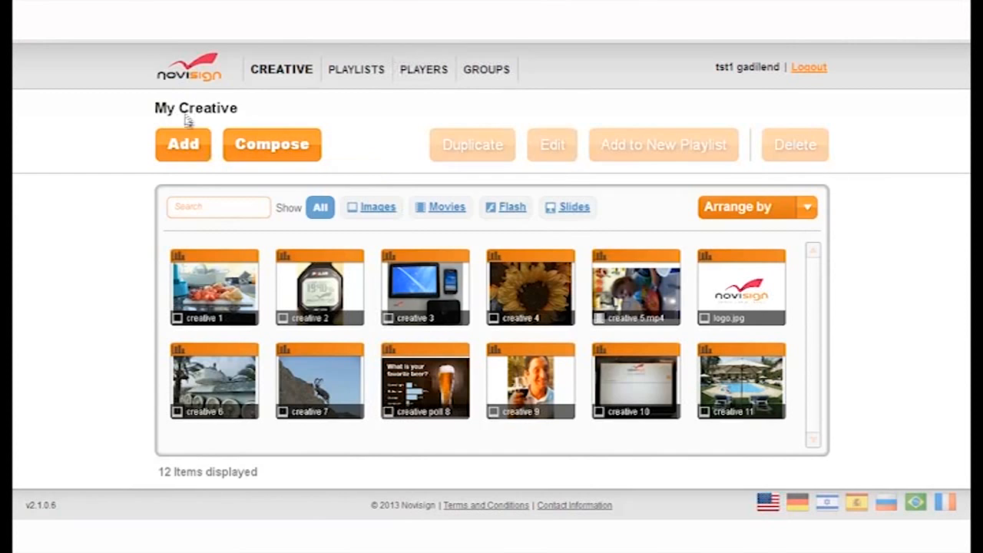
# - Start composing a new creative named "demo2" with the description "2"
pyautogui.click(268, 146)
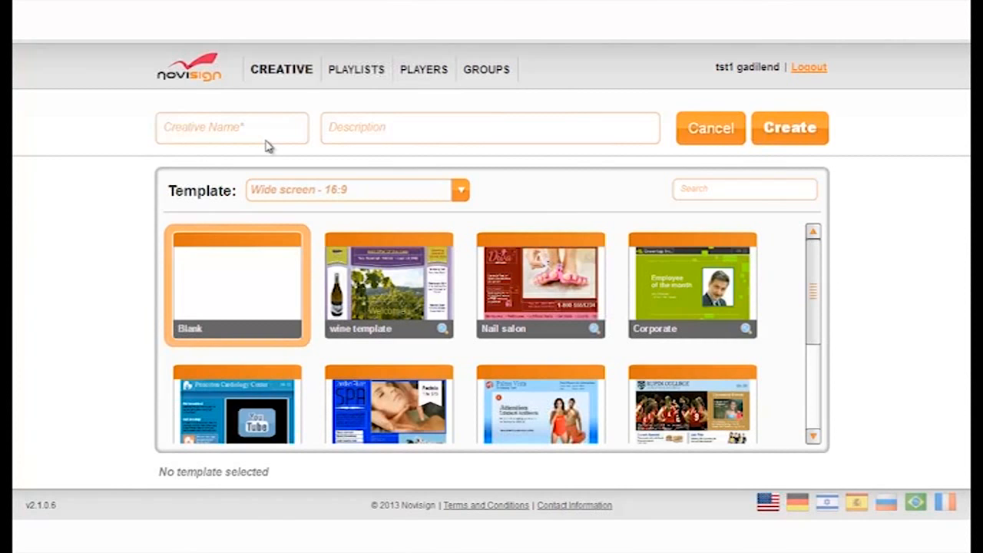
pyautogui.click(267, 132)
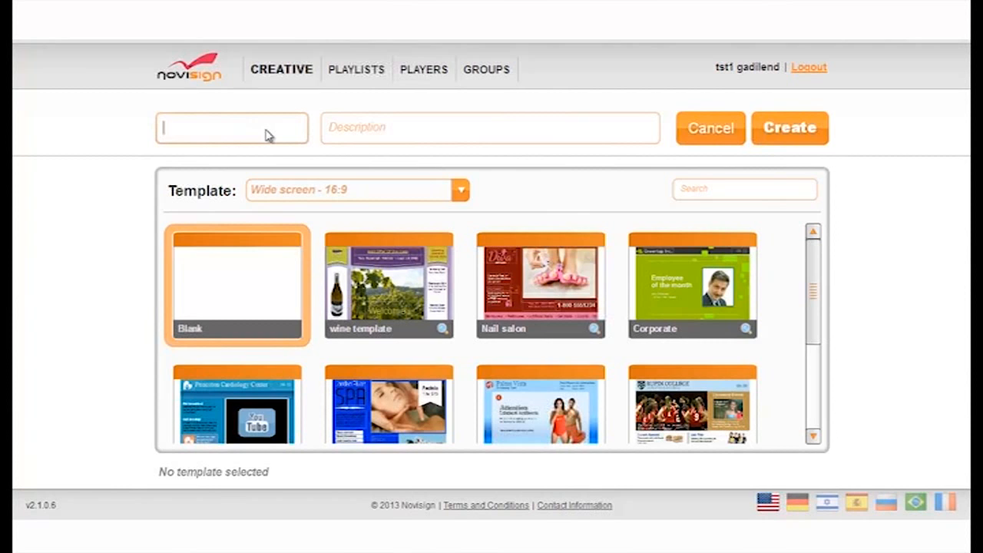
pyautogui.write('demo2')
pyautogui.click(358, 127)
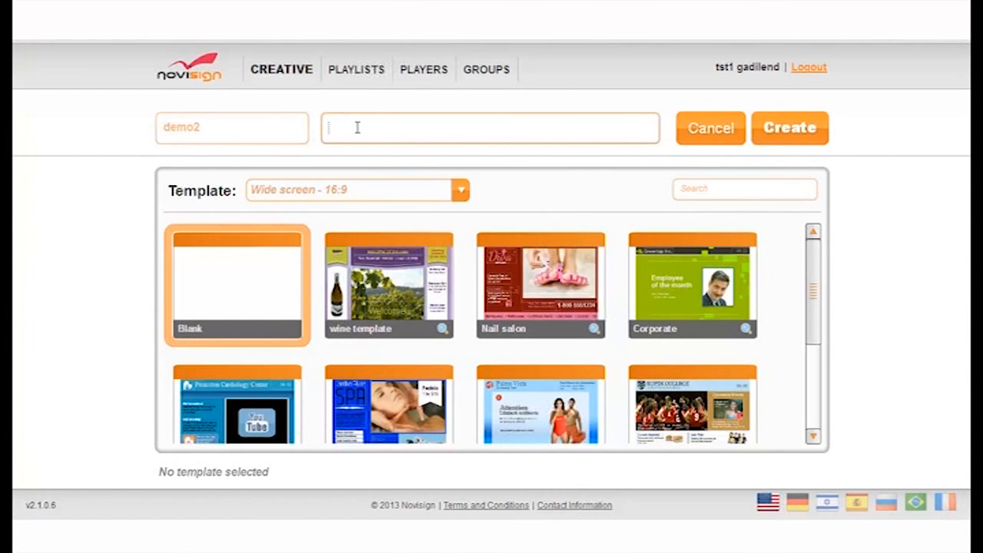
pyautogui.write('2')
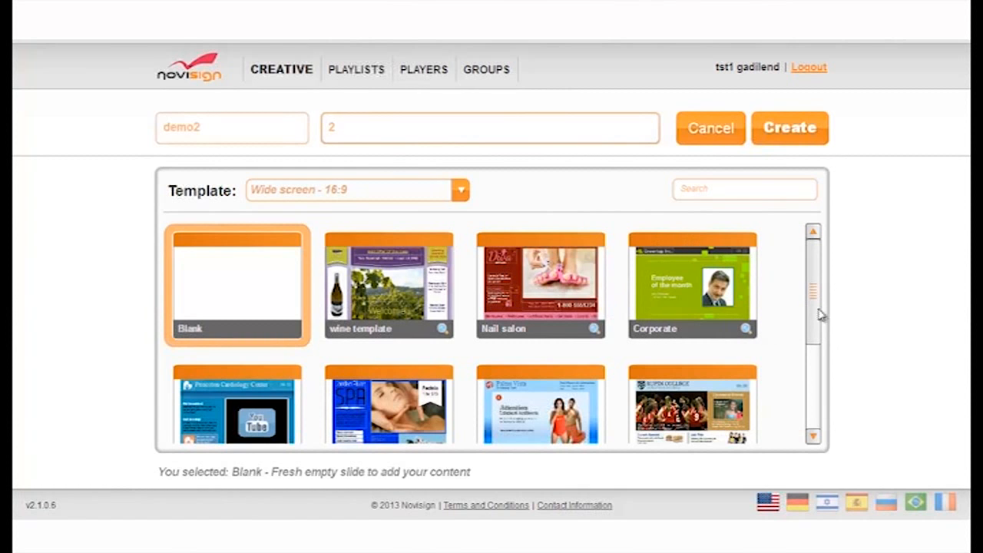
# - Create the creative from the Blank template in the Wide screen - 16:9 format
pyautogui.moveTo(816, 314); pyautogui.dragTo(818, 346)
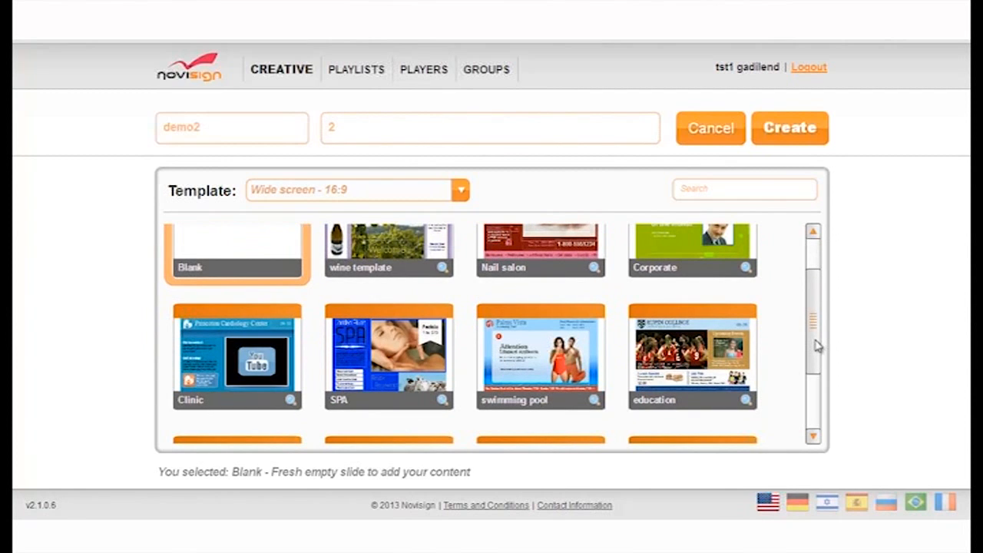
pyautogui.moveTo(819, 346); pyautogui.dragTo(813, 401)
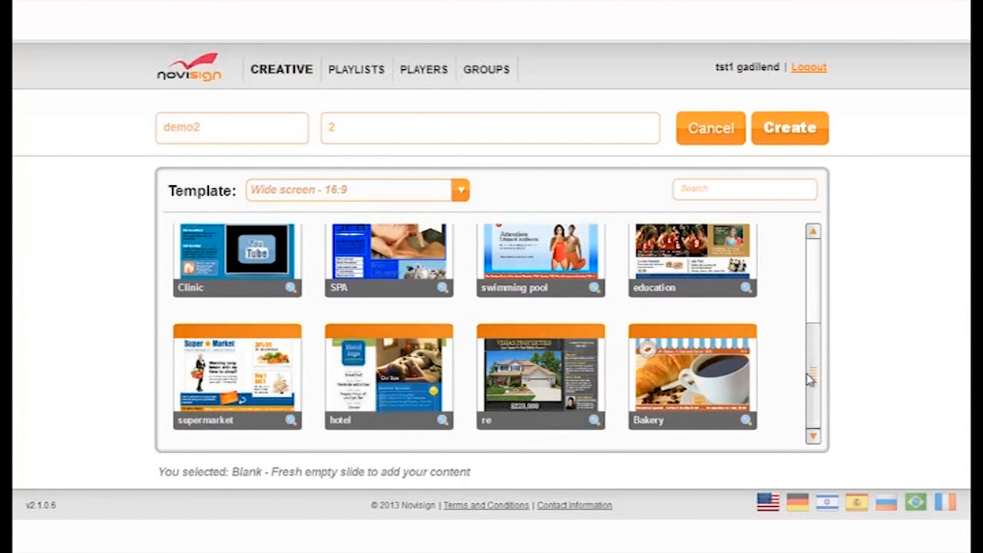
pyautogui.moveTo(810, 378); pyautogui.dragTo(791, 264)
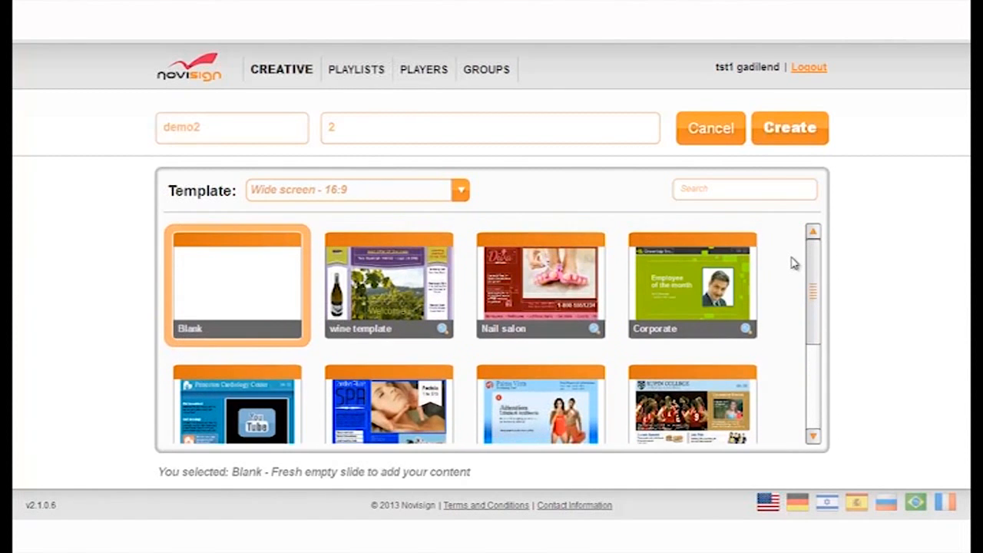
pyautogui.click(461, 192)
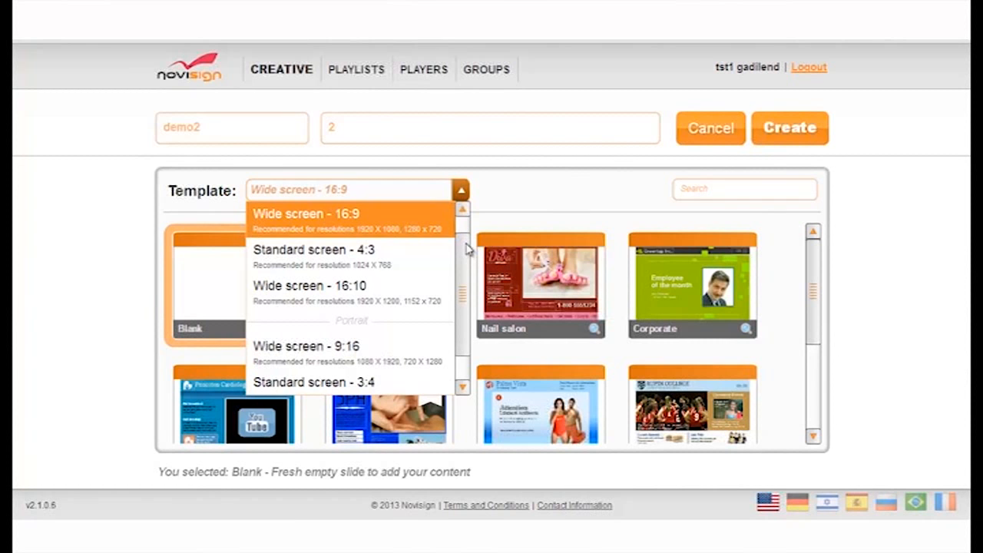
pyautogui.moveTo(466, 247)
pyautogui.mouseDown()
pyautogui.moveTo(461, 289)
pyautogui.moveTo(458, 230)
pyautogui.mouseUp()
pyautogui.click(513, 206)
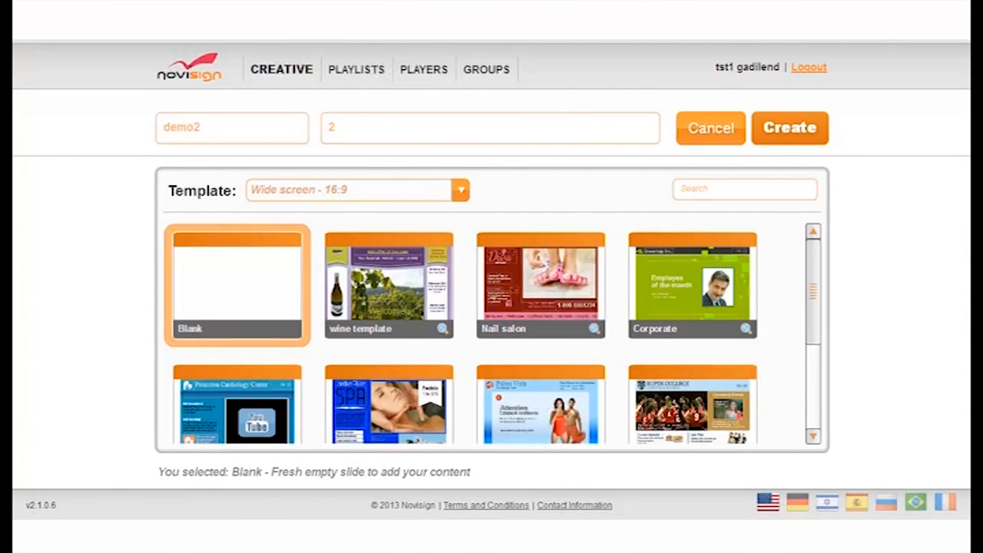
pyautogui.click(804, 123)
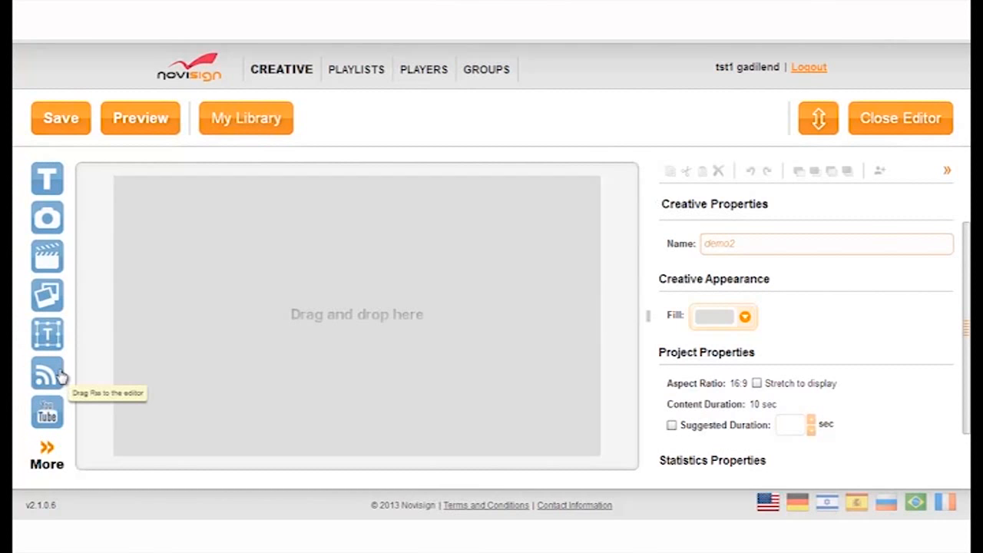
# - Expand the widget palette to show all widget types and look through the creative's properties
pyautogui.click(47, 461)
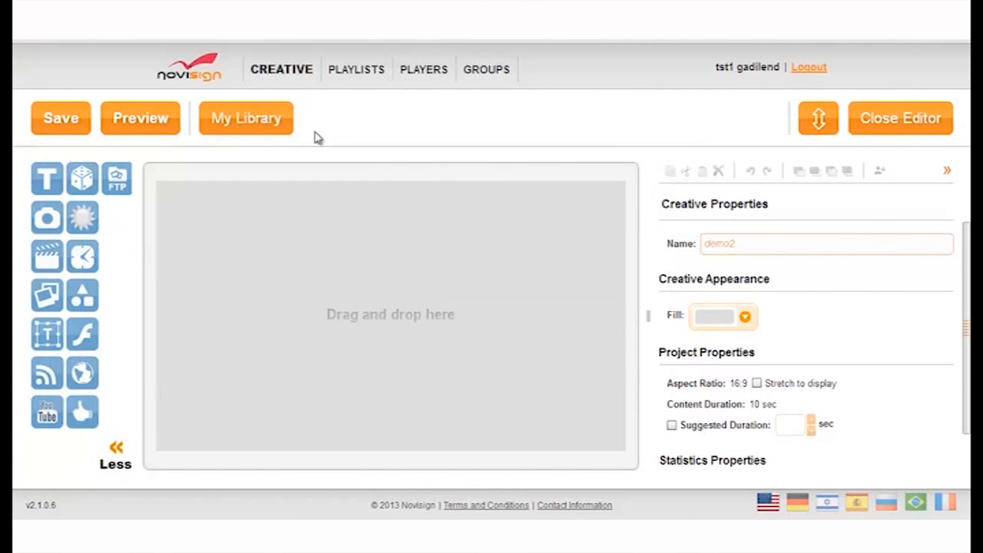
pyautogui.click(116, 464)
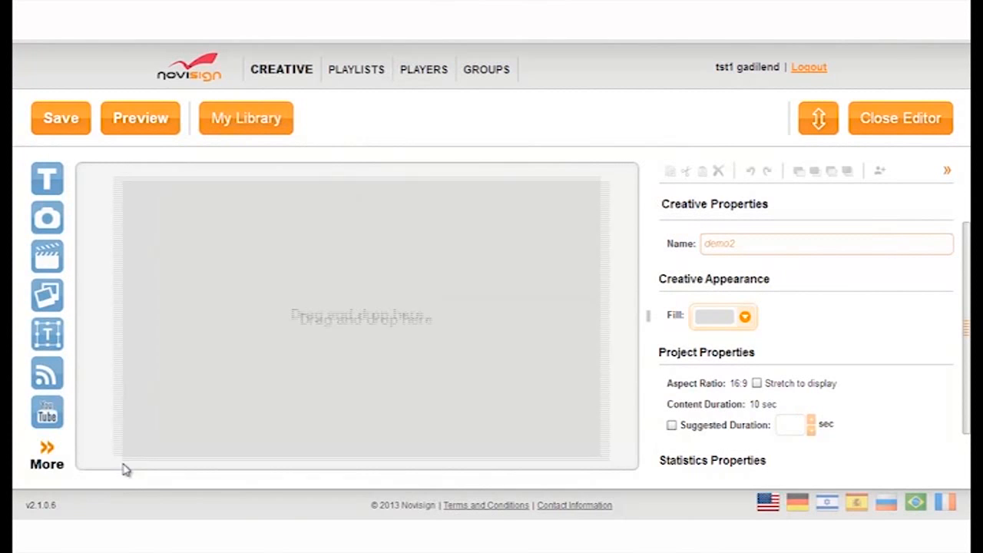
pyautogui.click(51, 465)
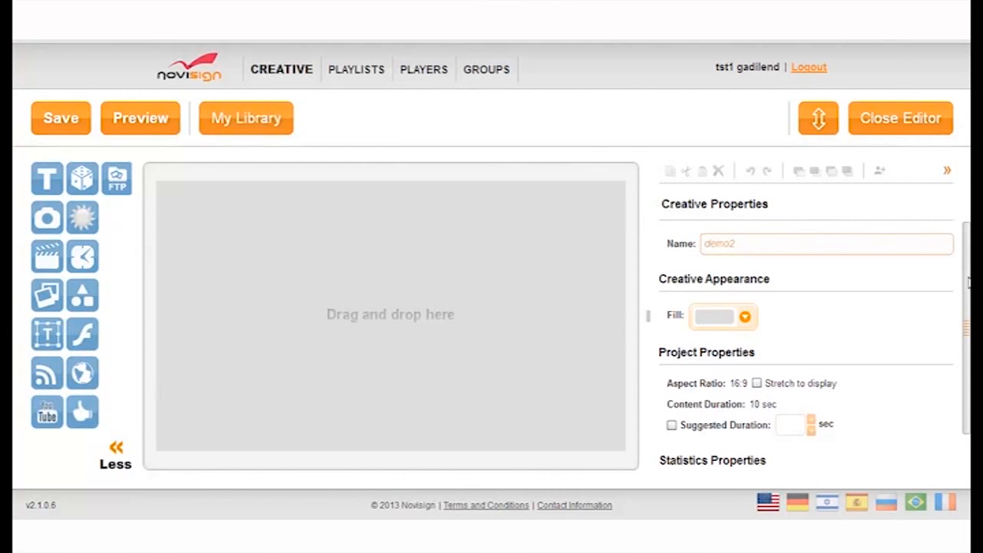
pyautogui.moveTo(970, 284); pyautogui.dragTo(964, 302)
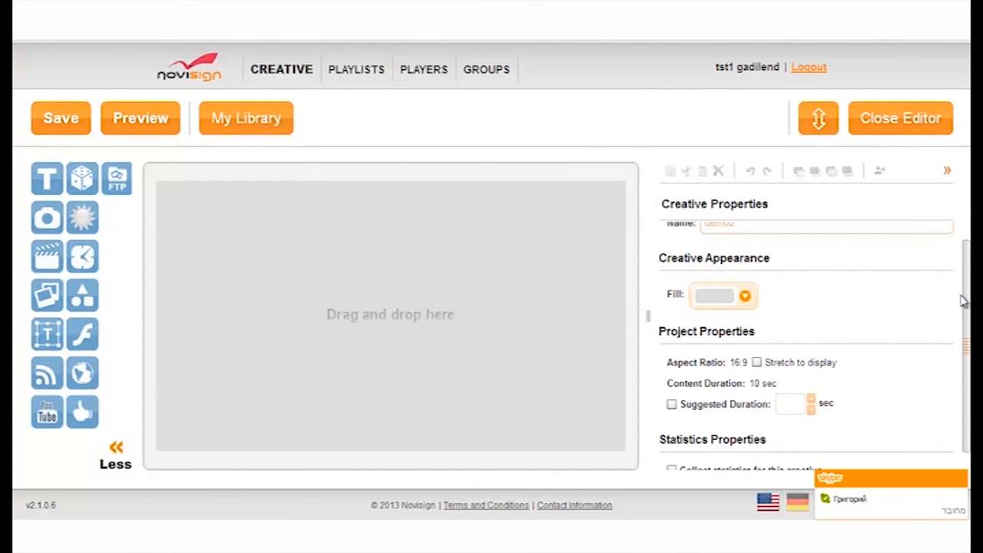
pyautogui.moveTo(964, 302); pyautogui.dragTo(959, 246)
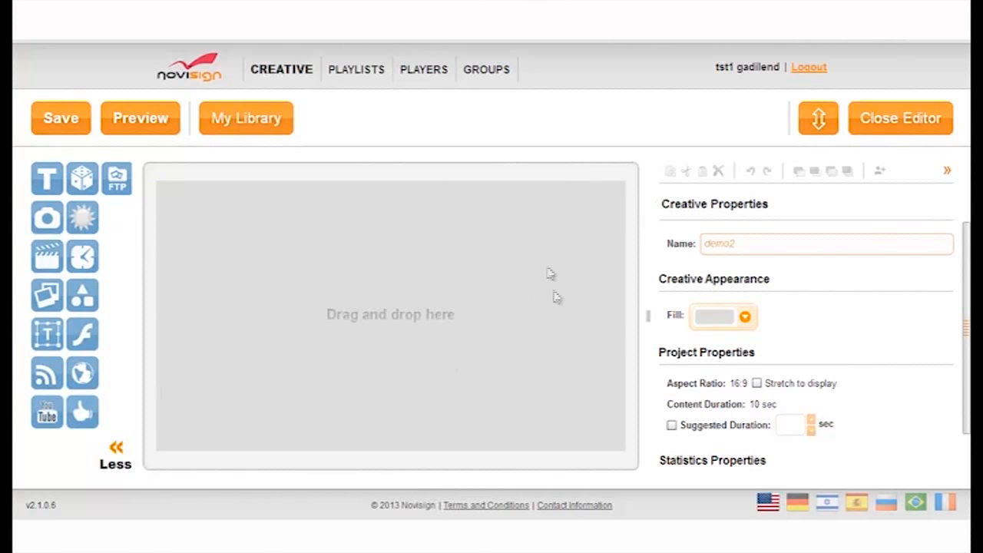
# - Fill the creative's background with a radial gradient using red (FF0000) as its first color
pyautogui.click(745, 319)
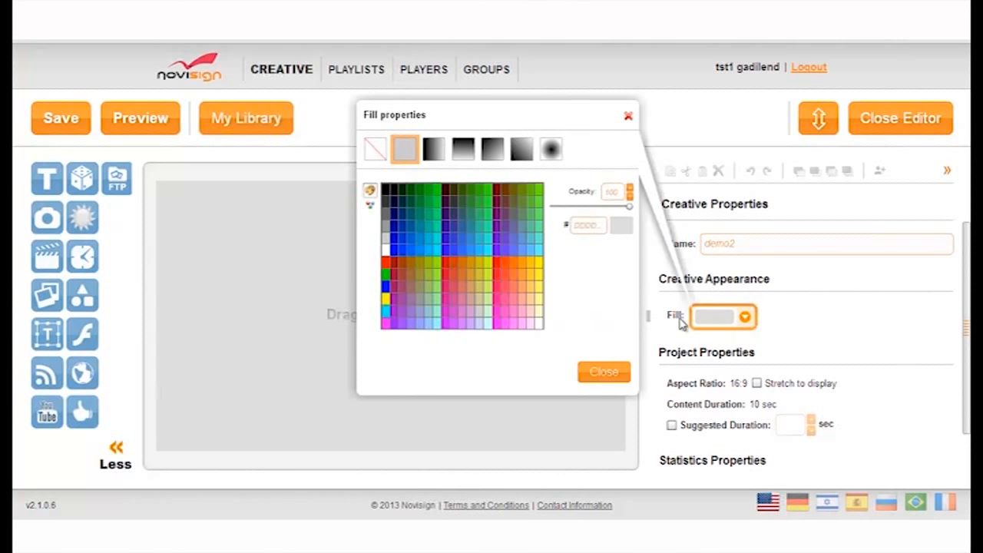
pyautogui.click(550, 151)
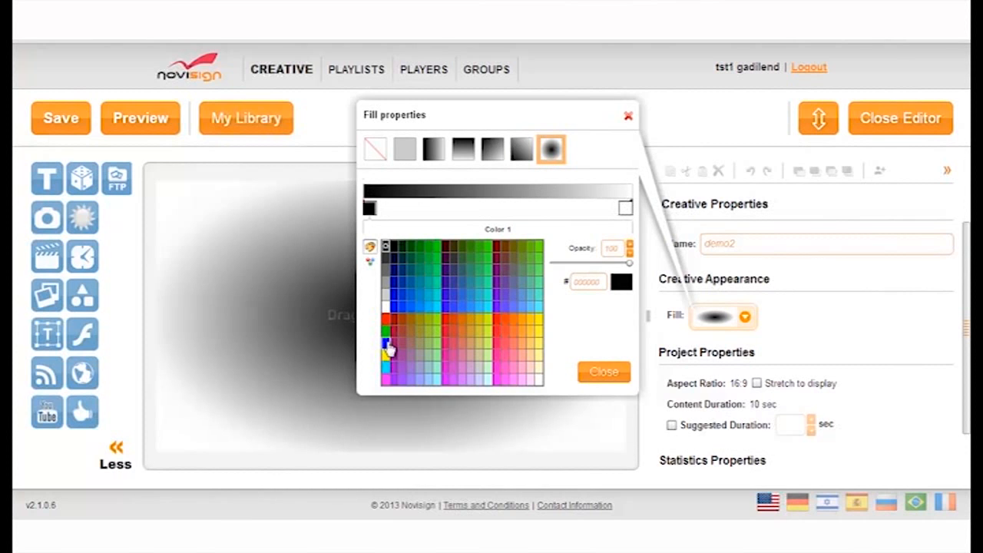
pyautogui.click(386, 321)
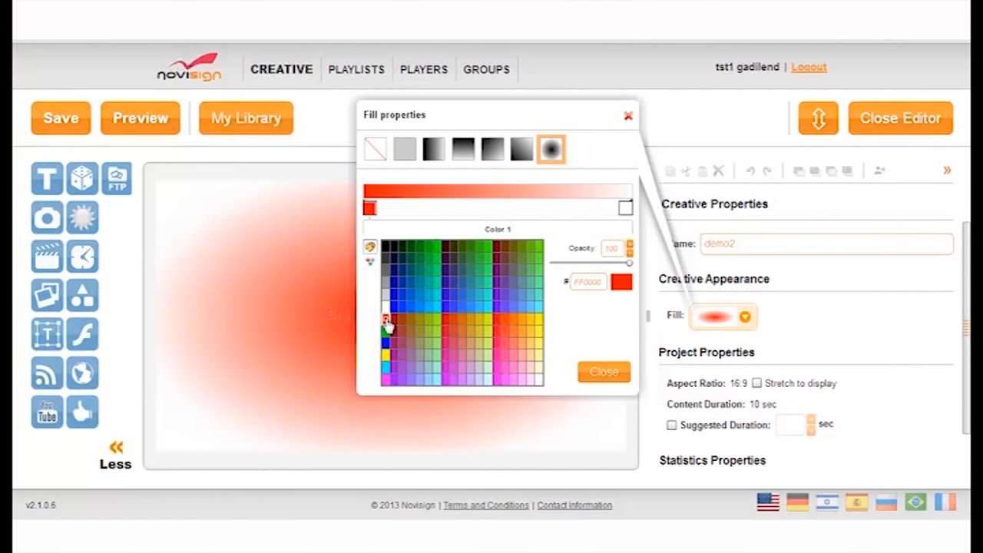
pyautogui.click(603, 373)
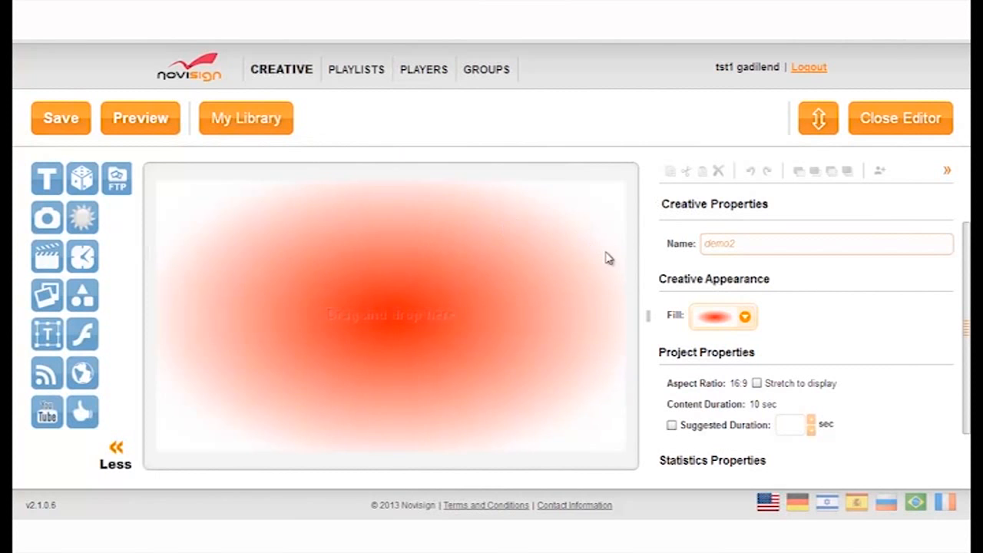
# - Try green (66CC33) as the background gradient's first color, and settle on blue (3300FF)
pyautogui.click(745, 318)
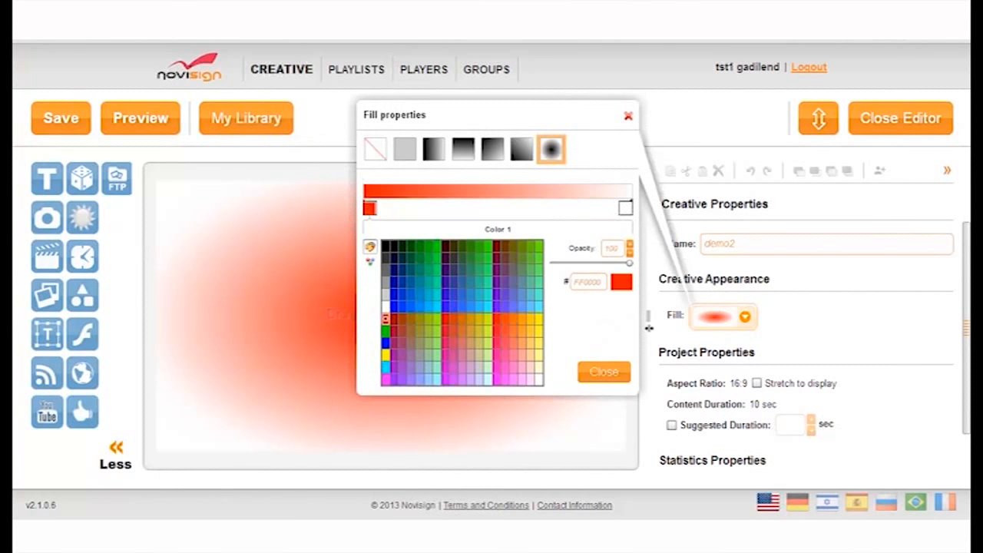
pyautogui.click(531, 259)
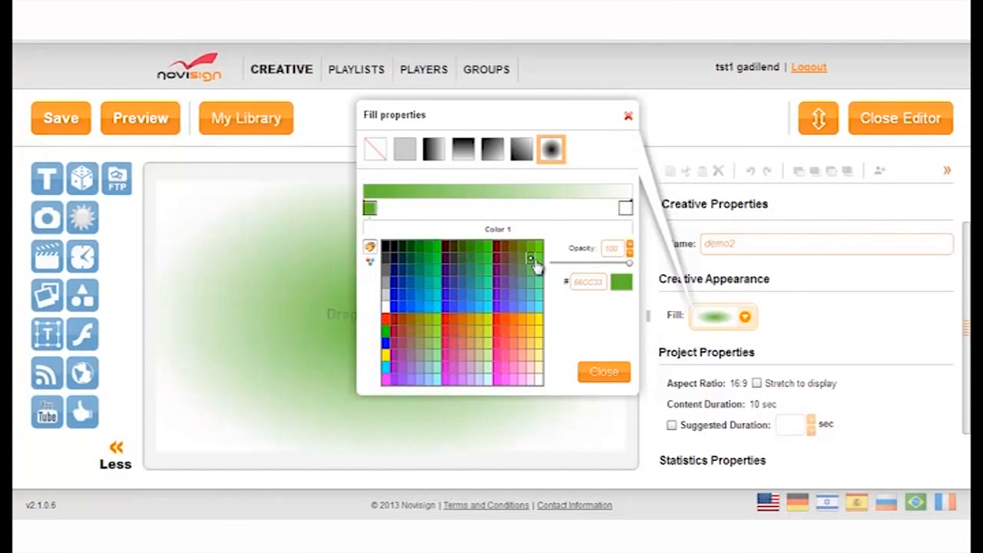
pyautogui.click(445, 307)
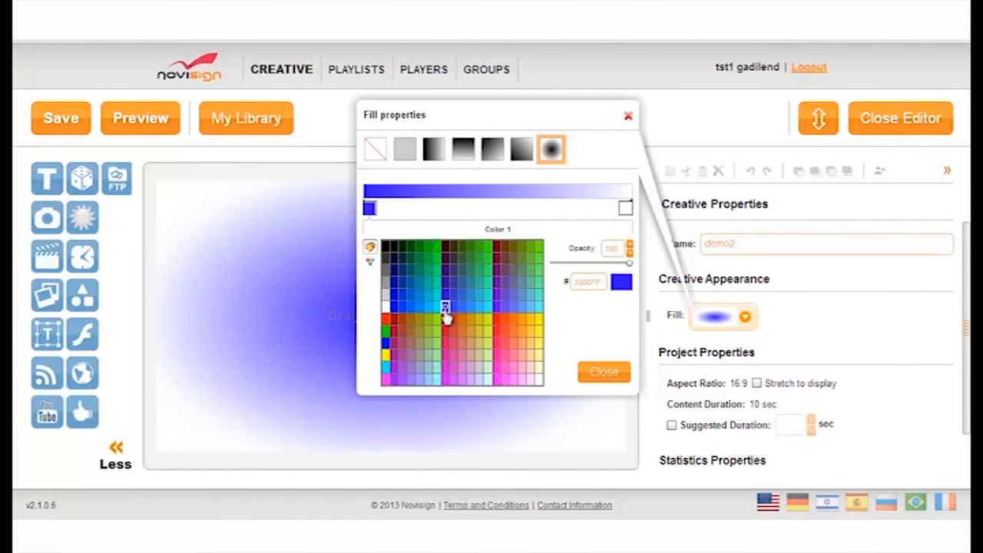
pyautogui.click(592, 372)
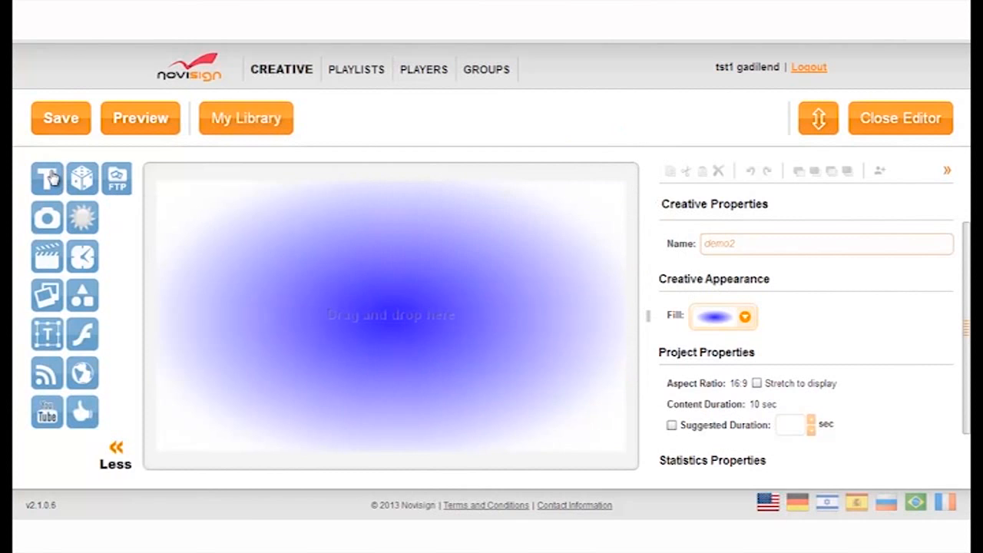
# - Add a text element in the slide's upper-left corner and shrink it to about 17.3% wide and 24.6% high
pyautogui.moveTo(51, 178); pyautogui.dragTo(218, 226)
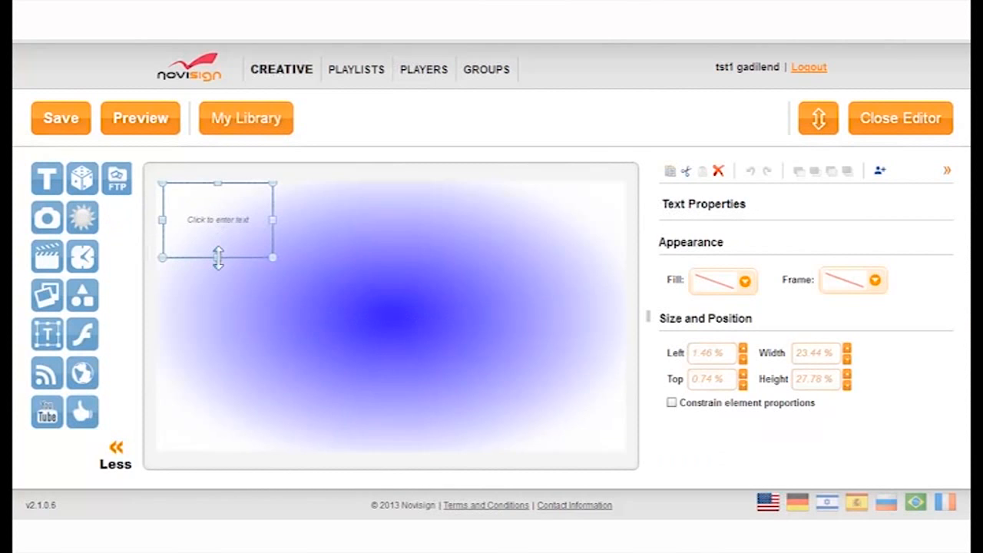
pyautogui.moveTo(219, 257); pyautogui.dragTo(200, 249)
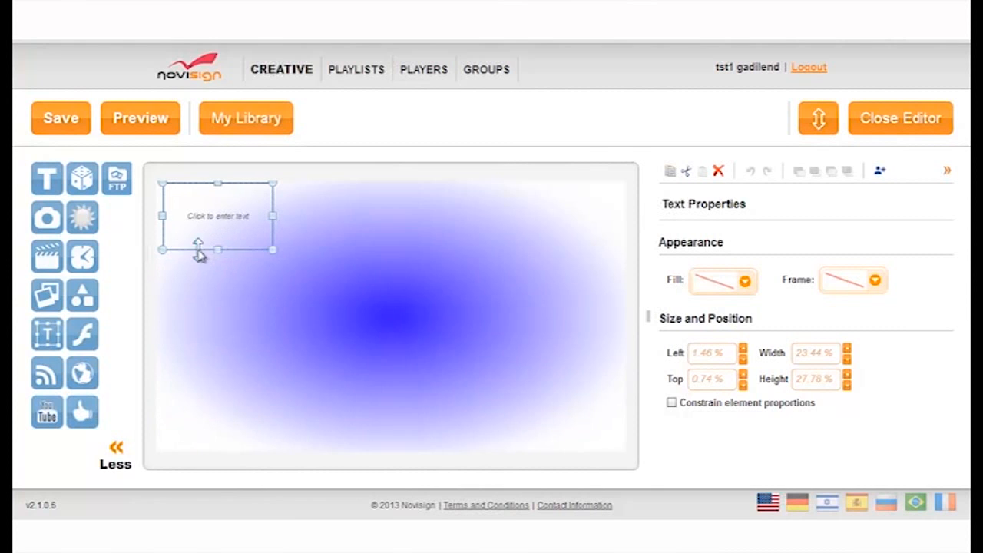
pyautogui.moveTo(271, 215); pyautogui.dragTo(244, 214)
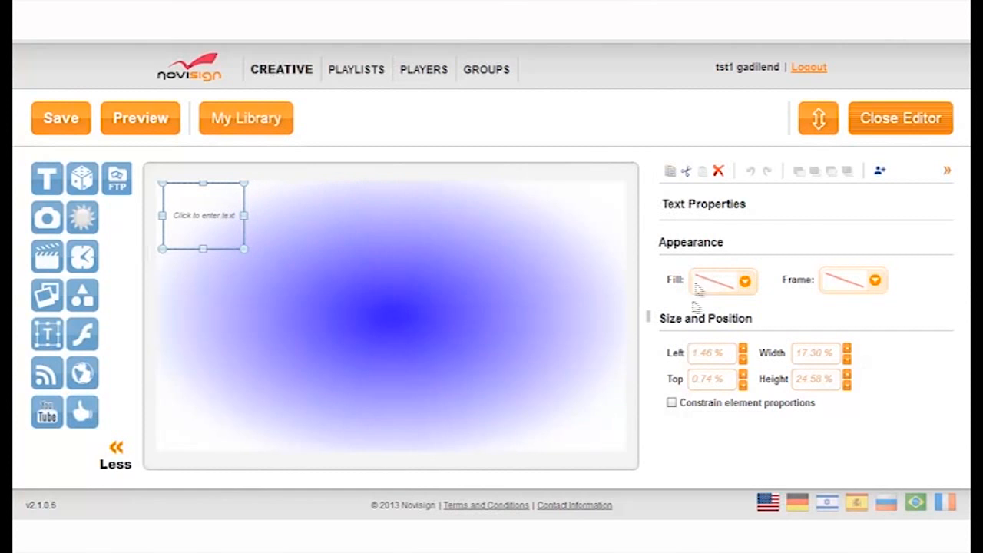
# - Give the text element a solid yellow (FFFF00) fill and a red frame
pyautogui.click(749, 281)
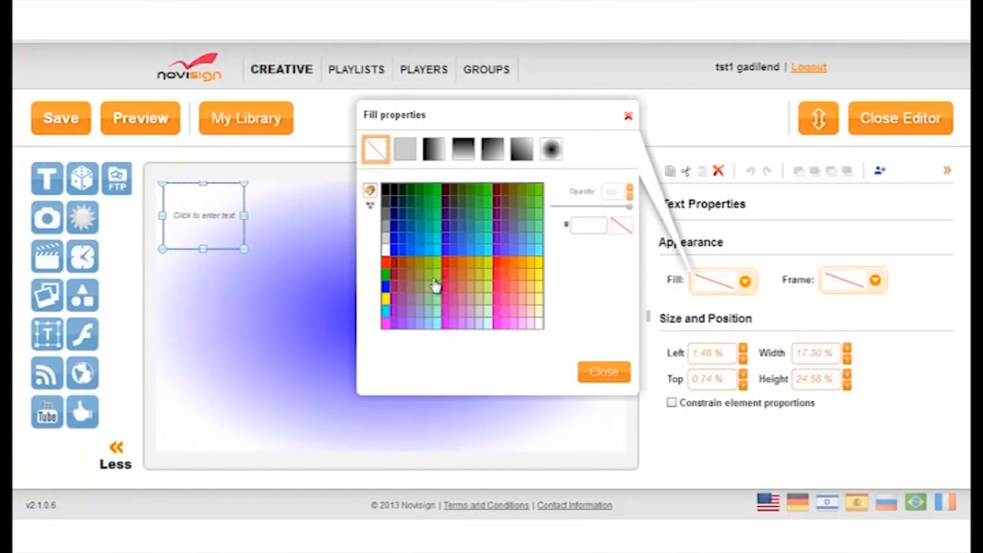
pyautogui.click(387, 299)
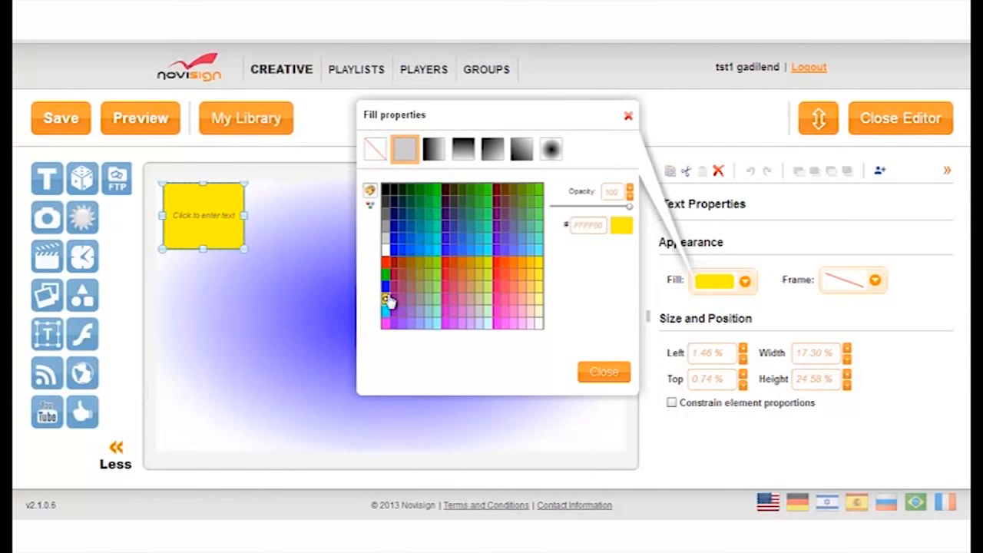
pyautogui.click(875, 281)
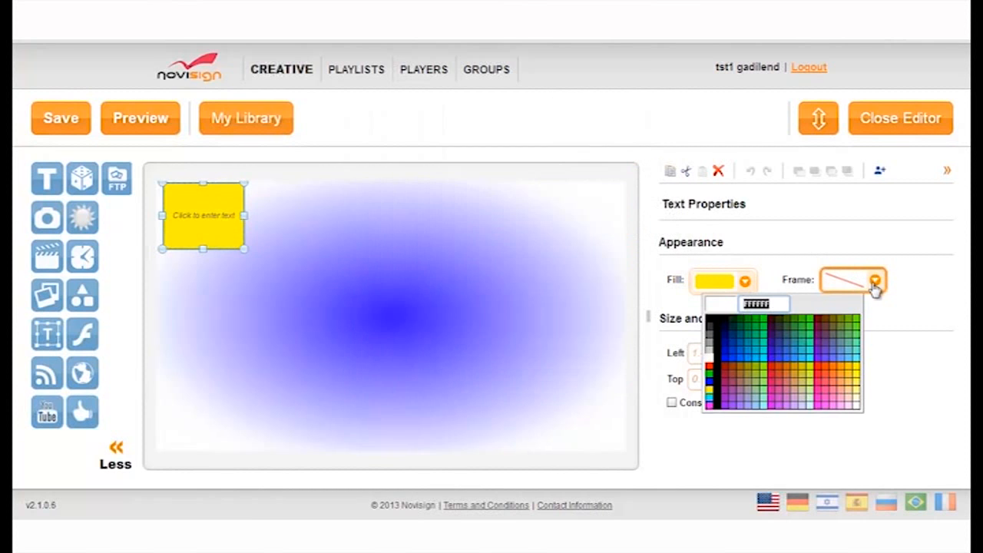
pyautogui.click(709, 366)
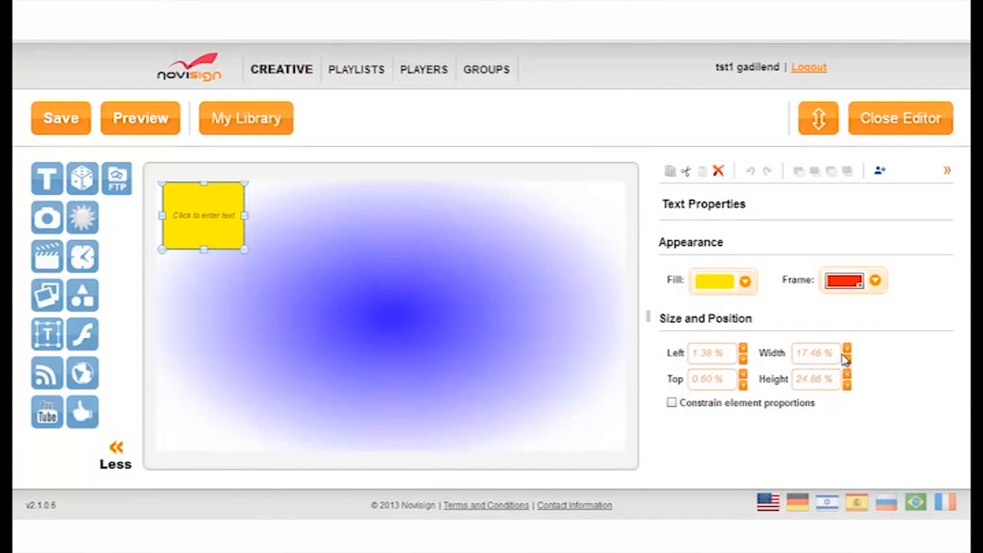
# - Enter "HELO" in the text element, followed on a new line by "AND THANK YOU FOR CHOOSING NOVISIGN"
pyautogui.click(219, 222)
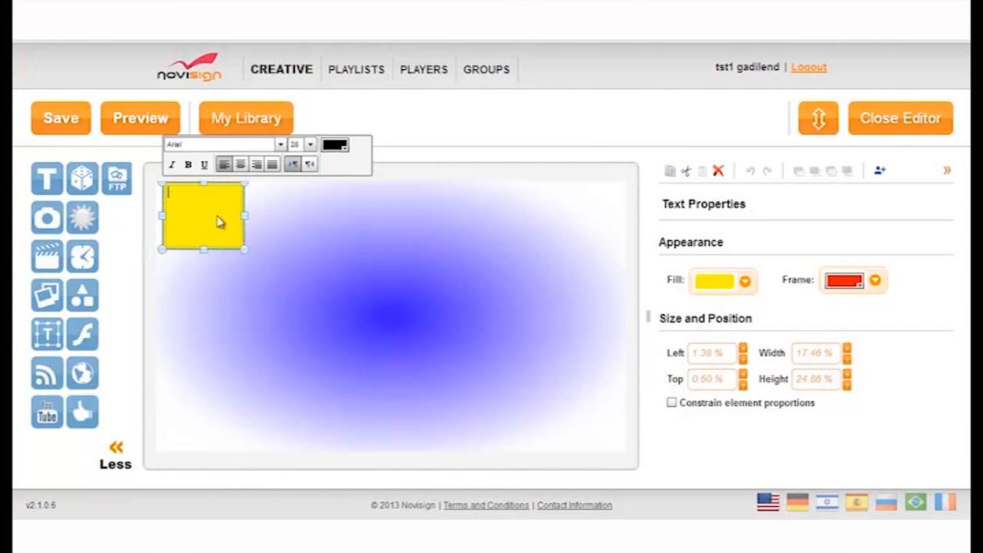
pyautogui.write('HELO')
pyautogui.press('Return')
pyautogui.write('AND THANK YO')
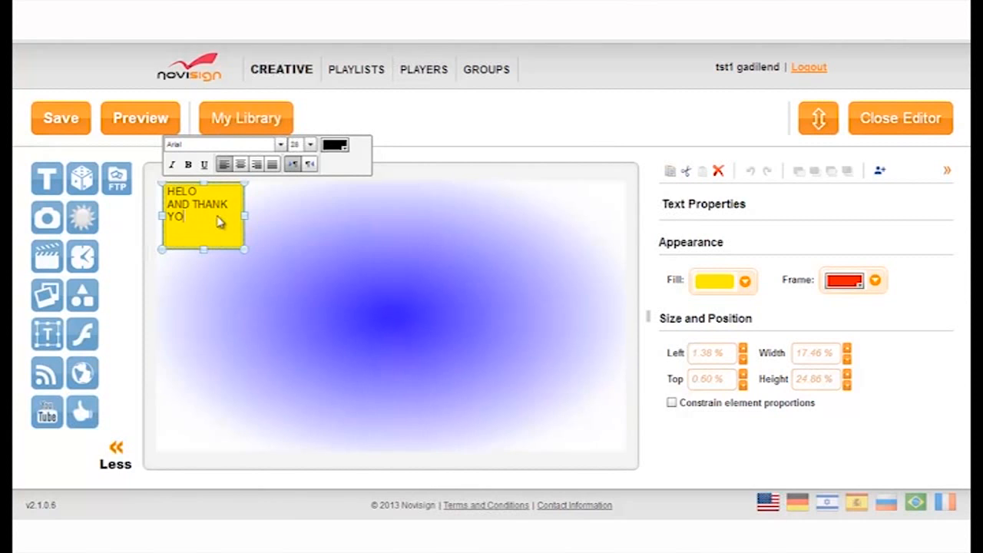
pyautogui.write('U FOR CHOOSING NO')
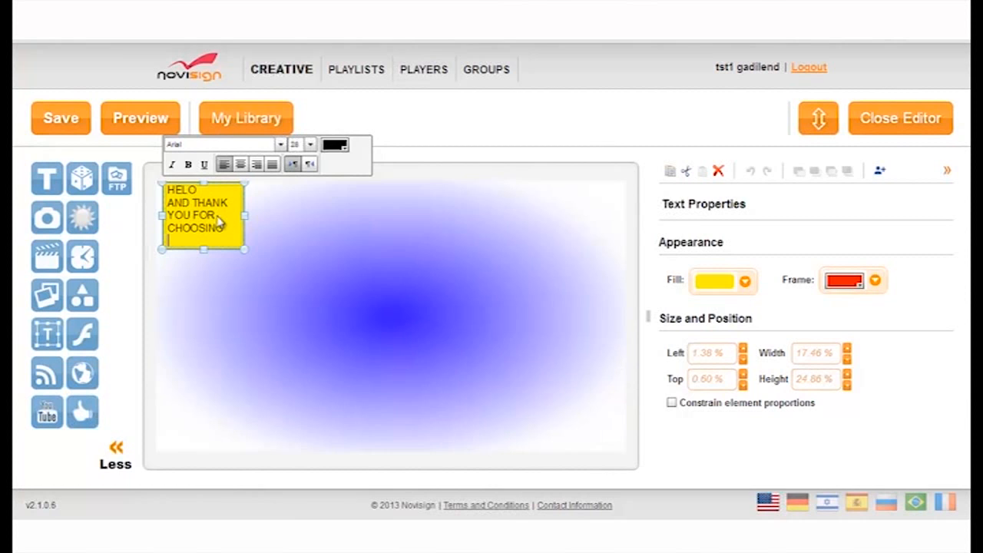
pyautogui.write('VISIGN')
# - Enlarge the text element to about 19% wide and 28.6% high, and move it to the slide's lower-left corner
pyautogui.click(243, 245)
pyautogui.moveTo(243, 246); pyautogui.dragTo(246, 259)
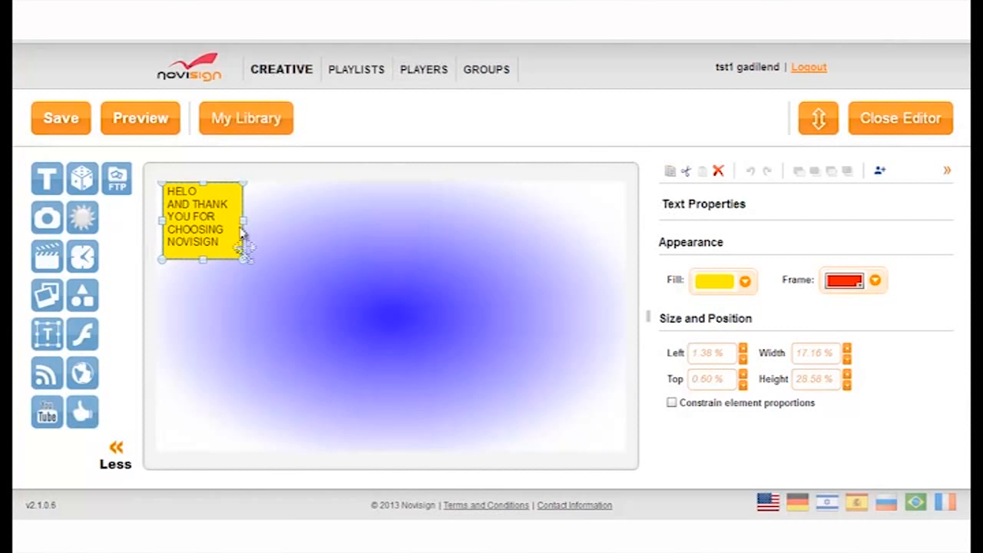
pyautogui.moveTo(242, 220); pyautogui.dragTo(213, 412)
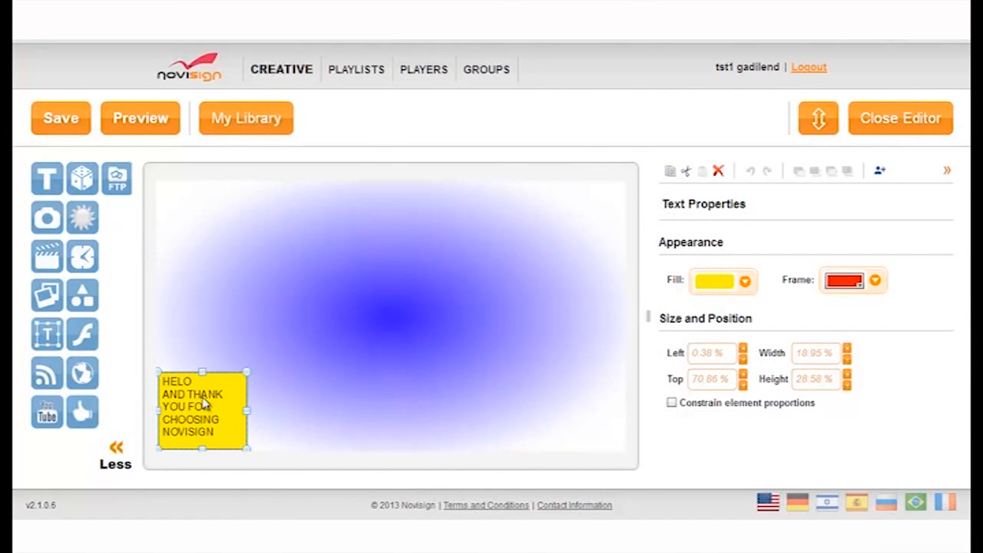
# - Add "!!!" directly after "HELO" in the yellow text element
pyautogui.doubleClick(204, 402)
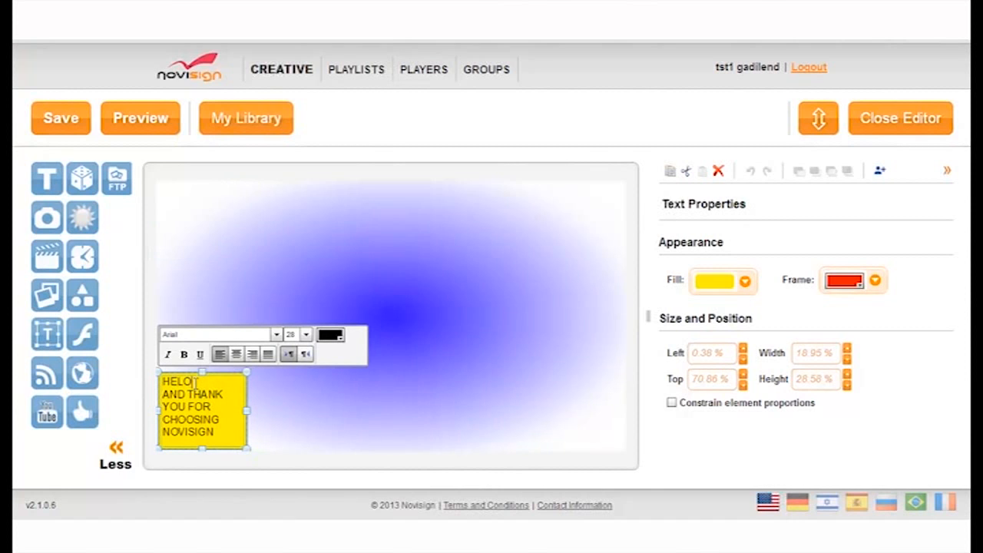
pyautogui.click(196, 383)
pyautogui.write('!!!')
# - Make all of the element's text bold, underlined and size 32, and widen the element to about 20.9%
pyautogui.hotkey('ctrl', 'a')
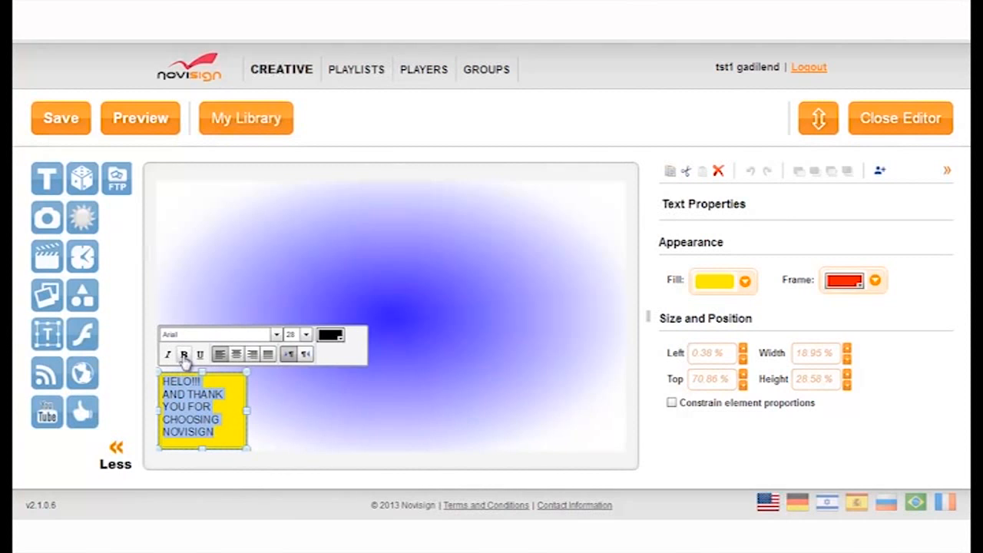
pyautogui.click(184, 358)
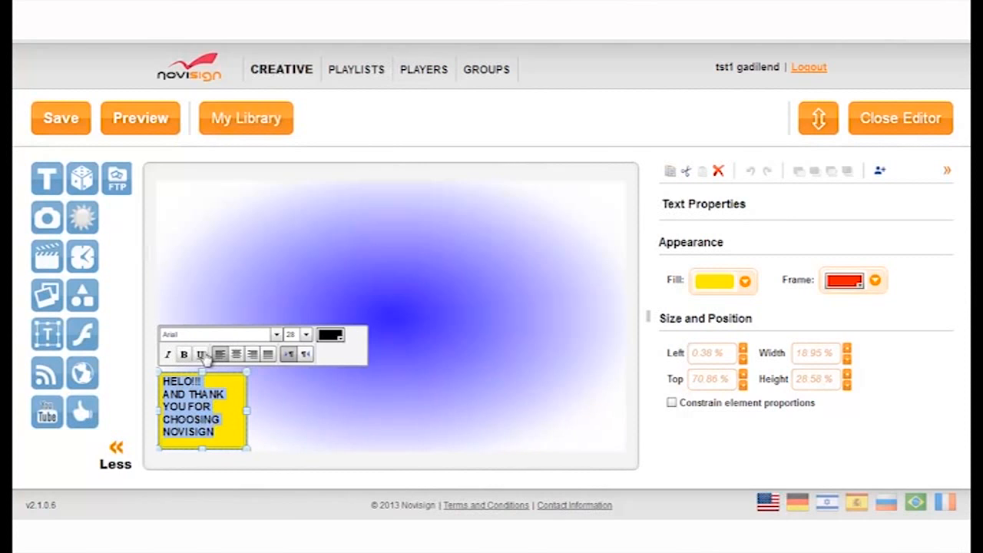
pyautogui.click(275, 336)
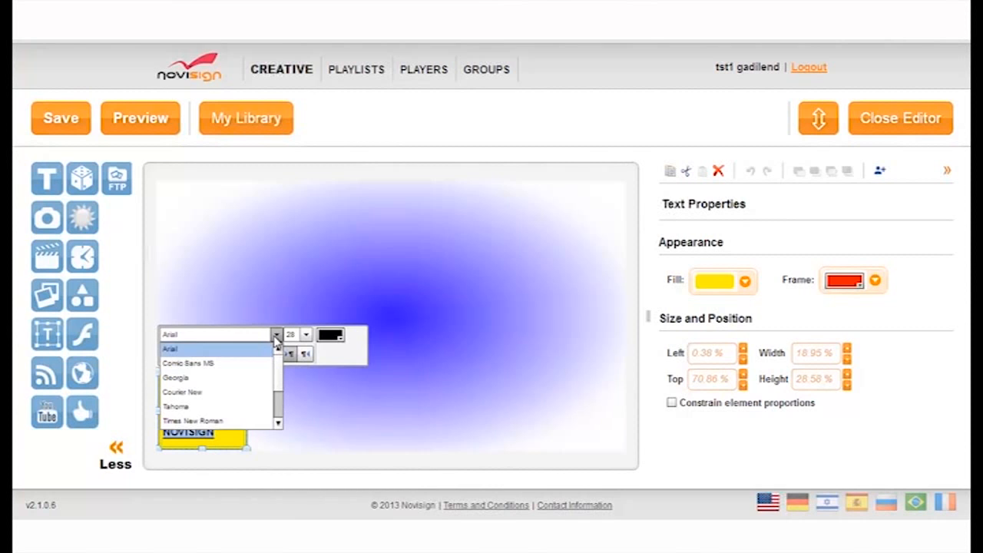
pyautogui.click(276, 337)
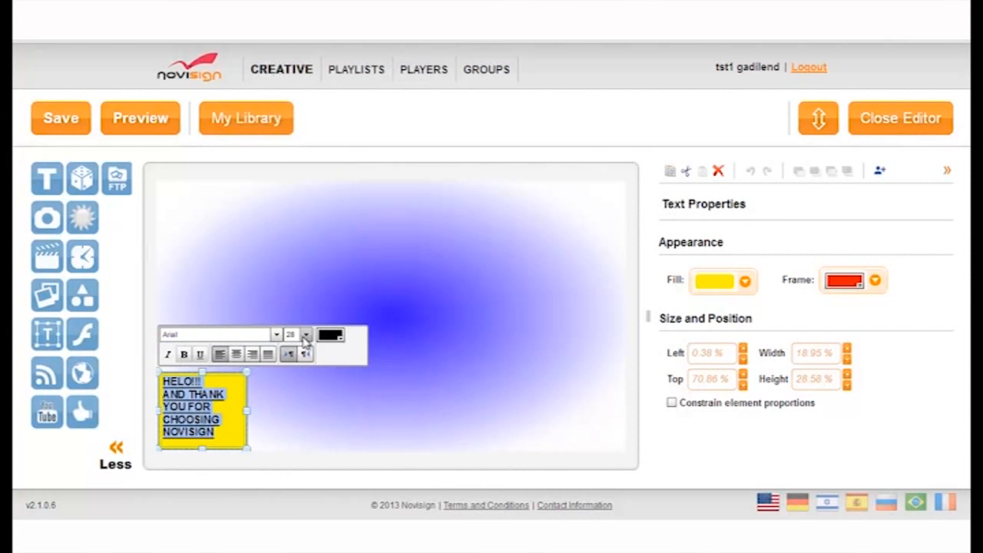
pyautogui.click(306, 338)
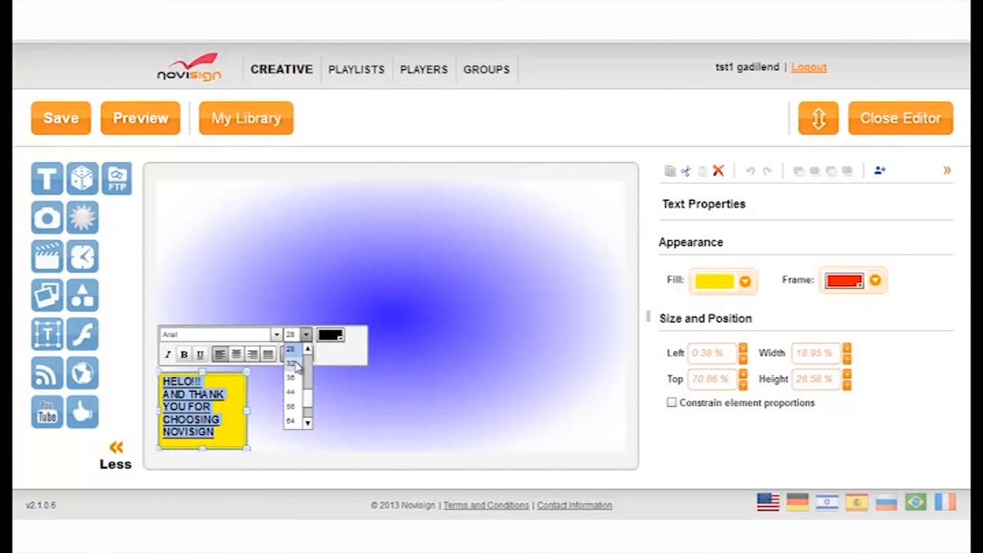
pyautogui.click(296, 365)
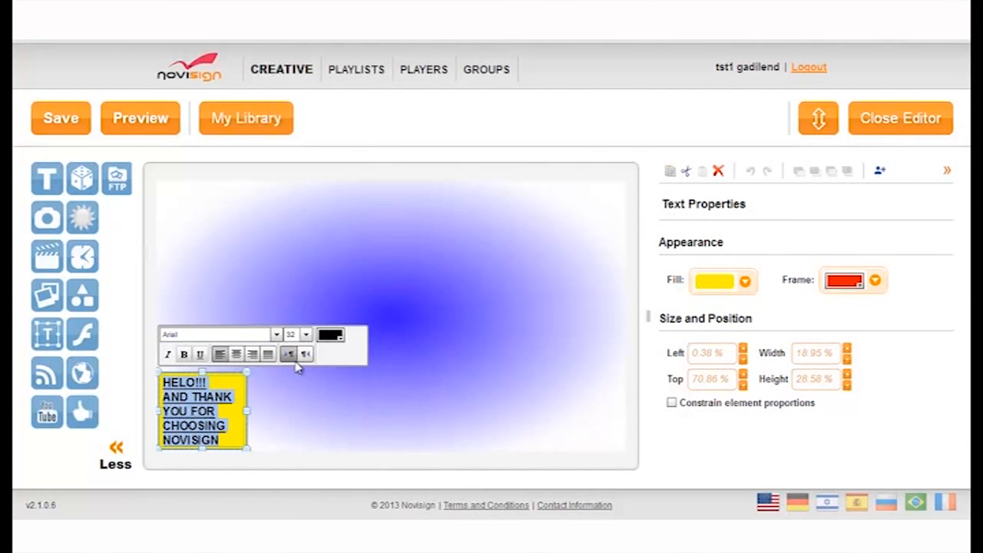
pyautogui.click(248, 409)
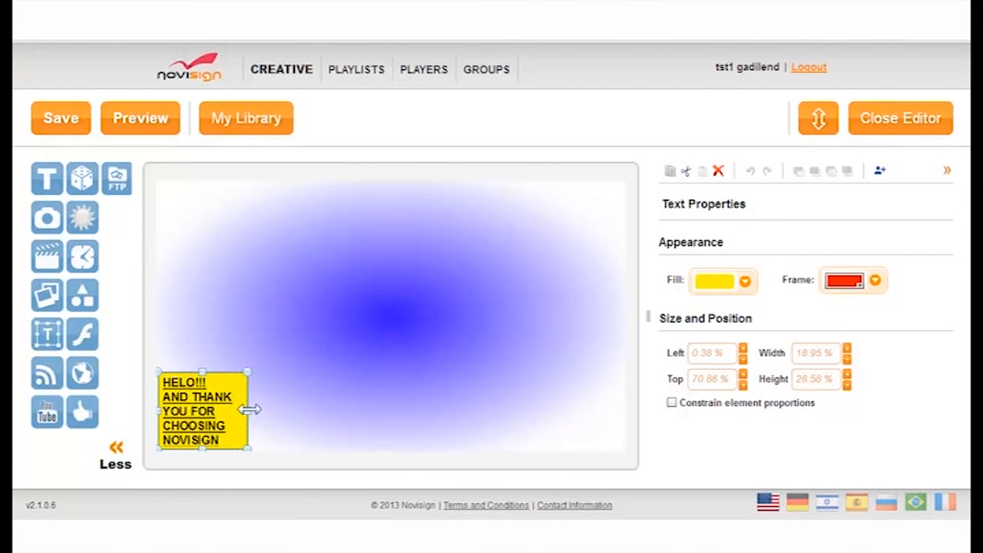
pyautogui.moveTo(247, 410); pyautogui.dragTo(257, 410)
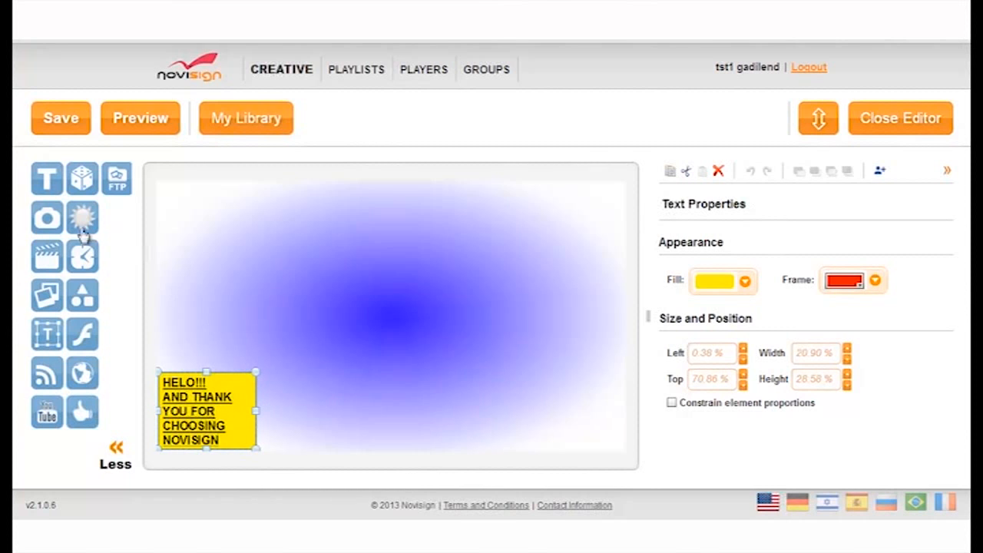
# - Add an image element in the slide's upper-left area using logo.jpg from the media library
pyautogui.moveTo(56, 223); pyautogui.dragTo(231, 248)
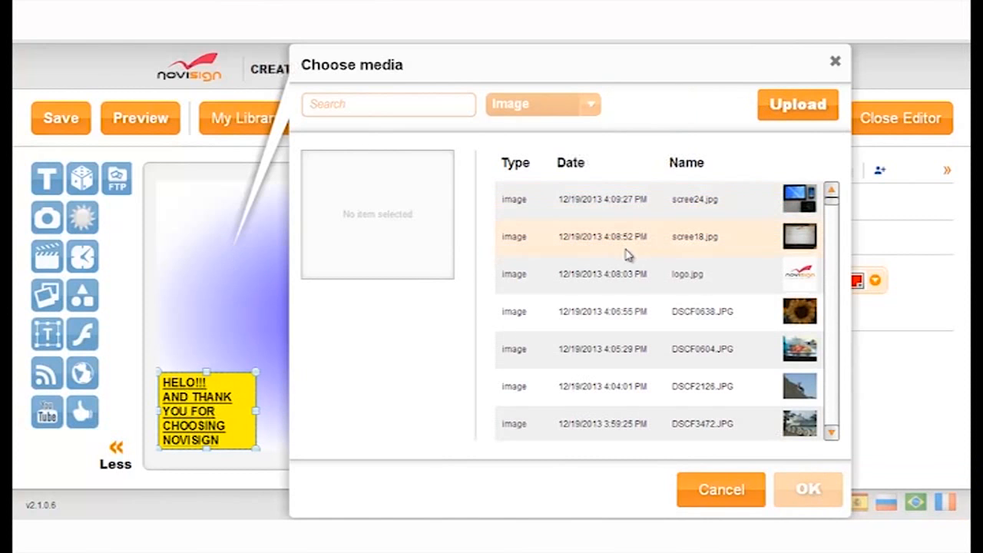
pyautogui.click(832, 437)
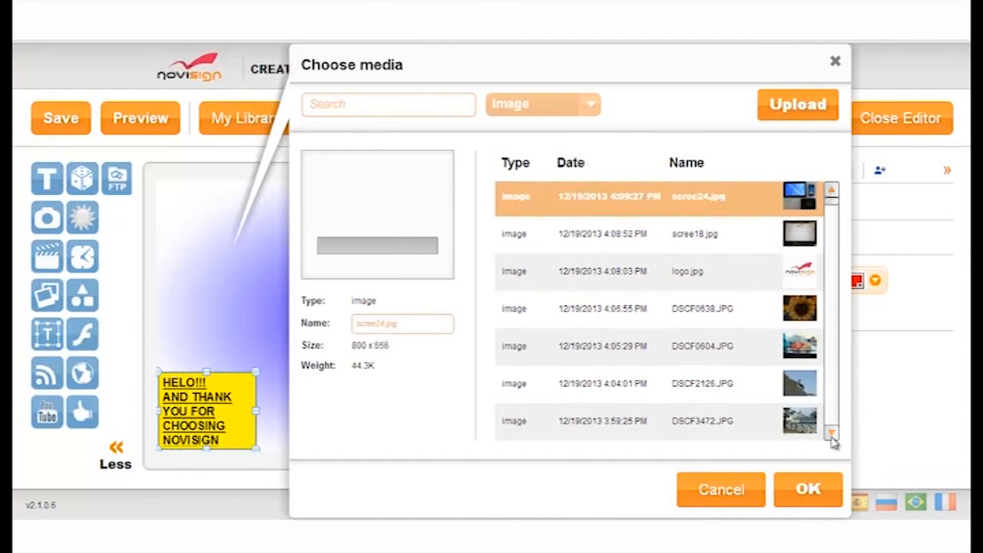
pyautogui.click(832, 436)
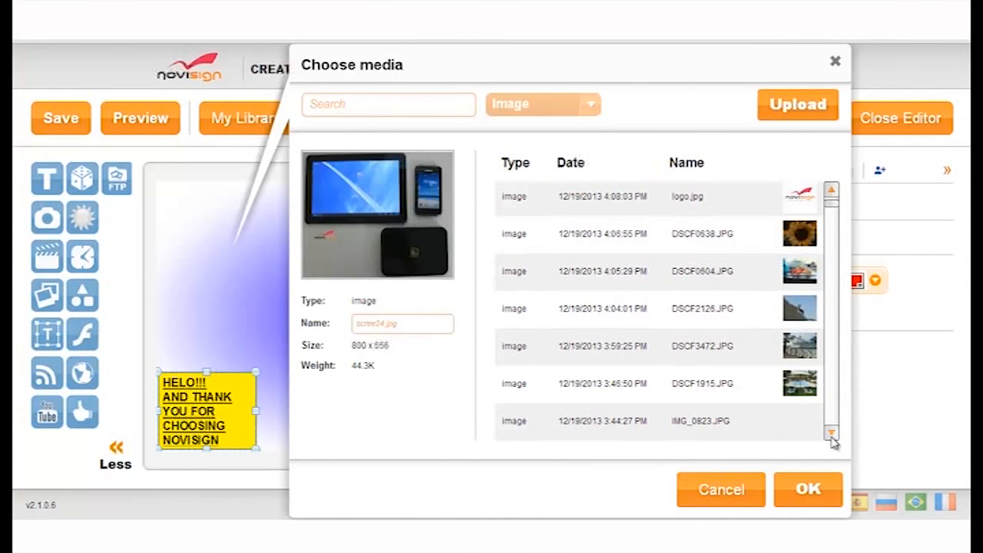
pyautogui.click(831, 434)
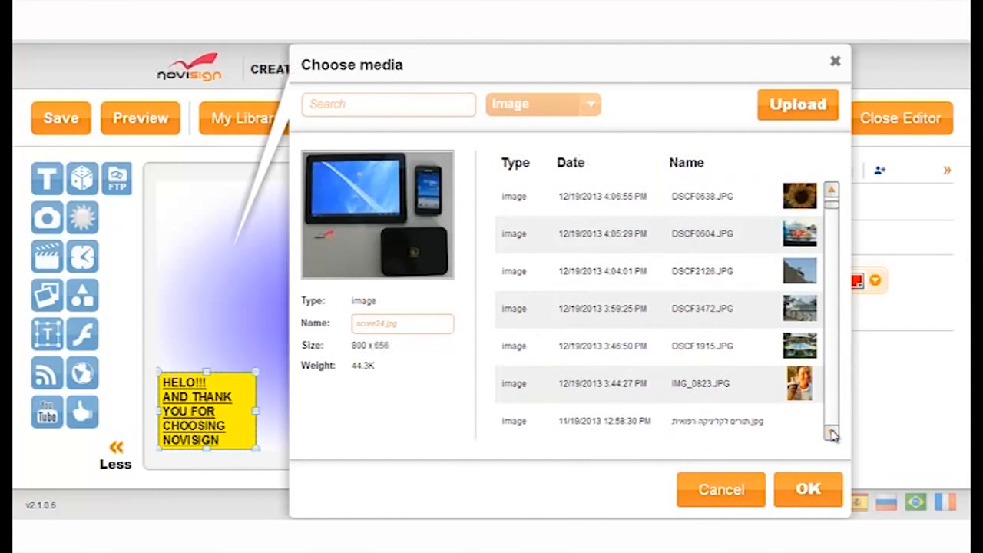
pyautogui.click(832, 434)
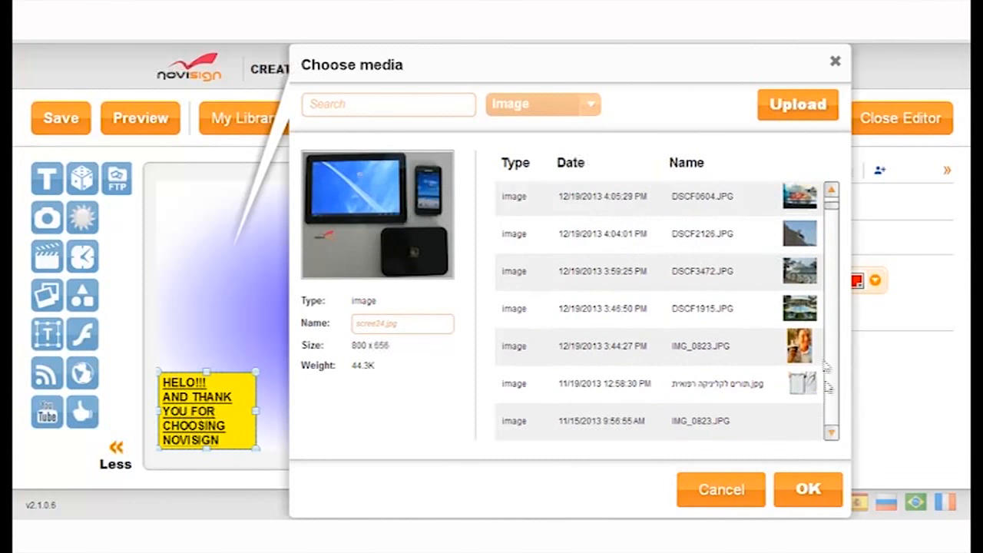
pyautogui.click(832, 191)
pyautogui.click(832, 191)
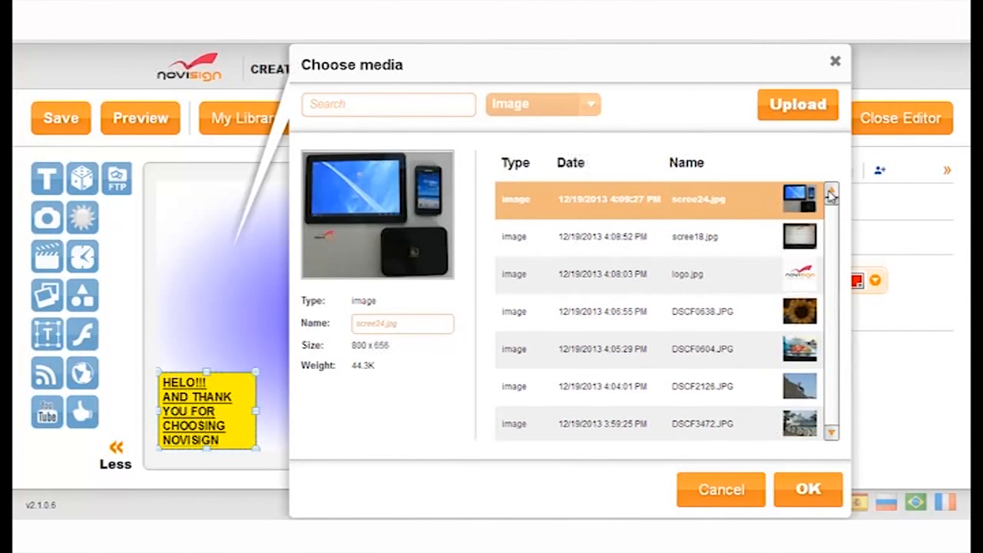
pyautogui.click(811, 278)
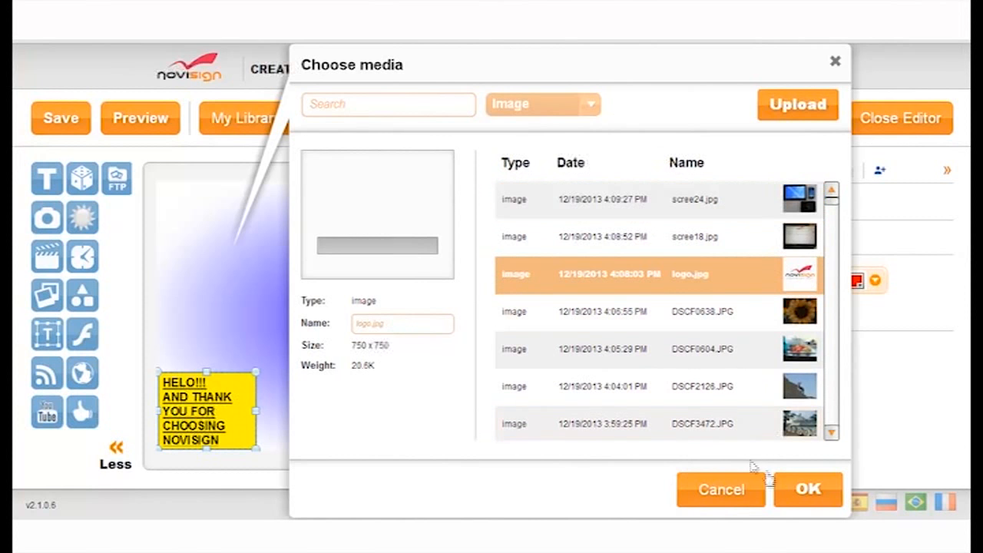
pyautogui.click(795, 495)
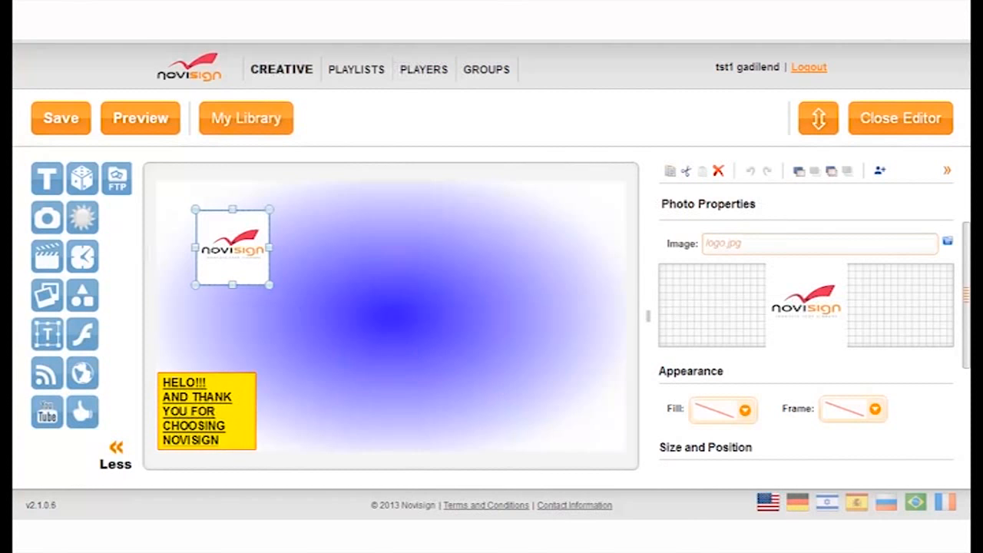
# - Enlarge the logo against the slide's upper edge and place the text element, about 36.6% high, beside it in the upper-left corner
pyautogui.moveTo(190, 247)
pyautogui.mouseDown()
pyautogui.moveTo(171, 248)
pyautogui.moveTo(209, 249)
pyautogui.moveTo(201, 236)
pyautogui.moveTo(192, 241)
pyautogui.moveTo(206, 244)
pyautogui.mouseUp()
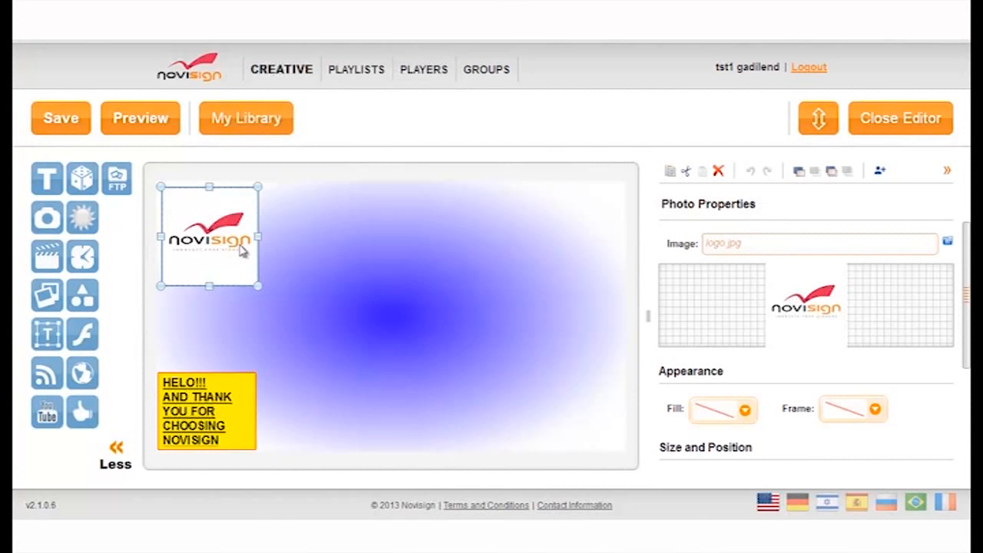
pyautogui.moveTo(241, 248); pyautogui.dragTo(337, 242)
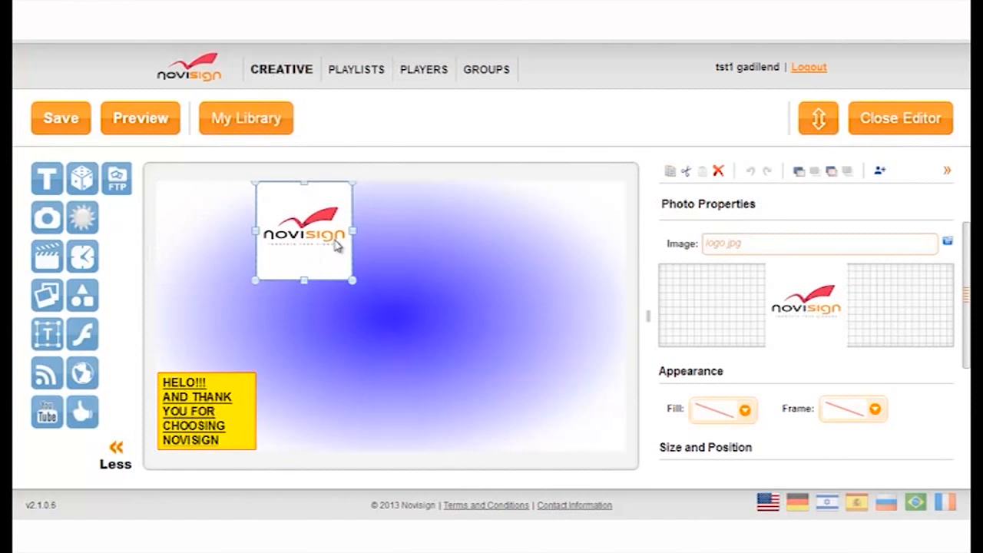
pyautogui.moveTo(238, 411); pyautogui.dragTo(238, 248)
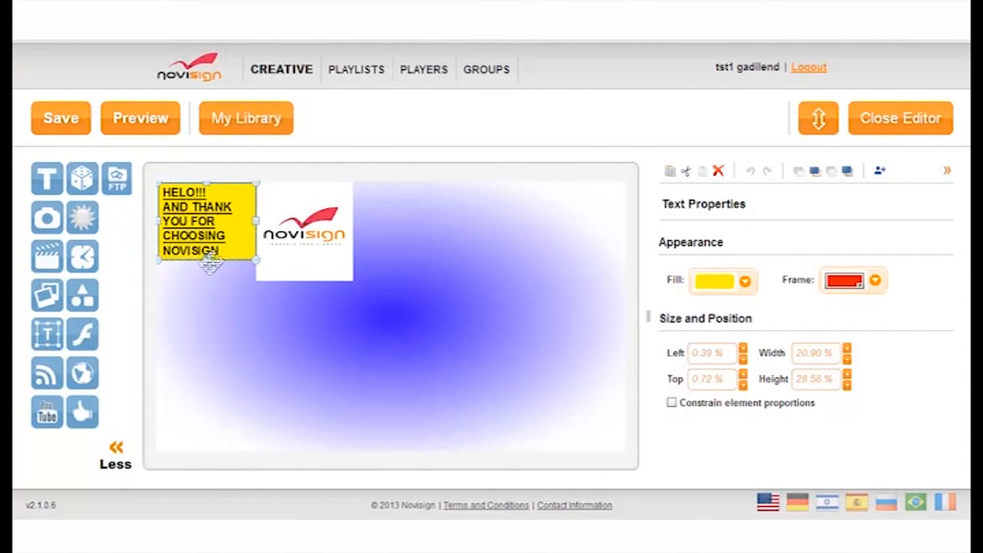
pyautogui.moveTo(204, 261); pyautogui.dragTo(206, 281)
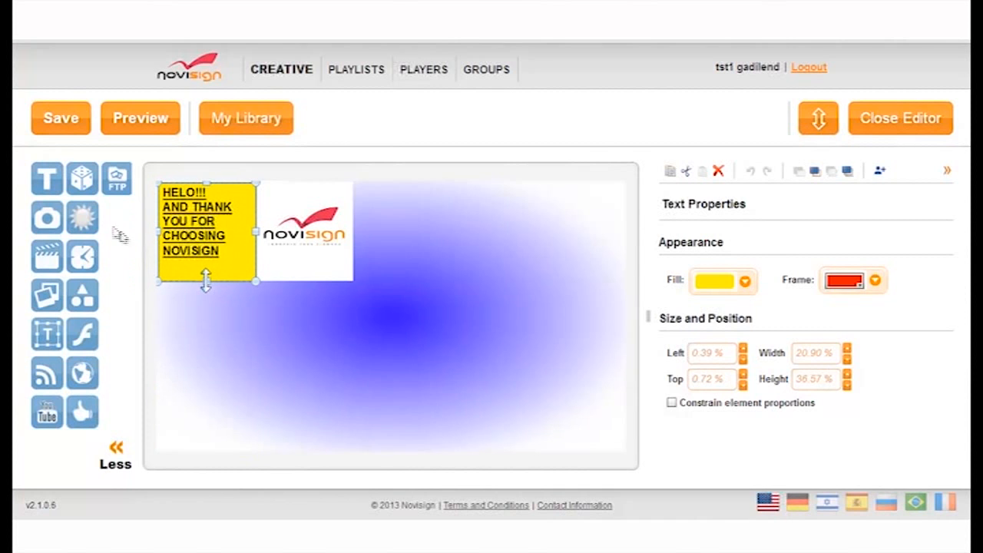
# - Add the video VID-20130405-WA001.mp4 just right of the logo and enlarge it to about 28% wide and 28% high
pyautogui.moveTo(47, 257); pyautogui.dragTo(386, 238)
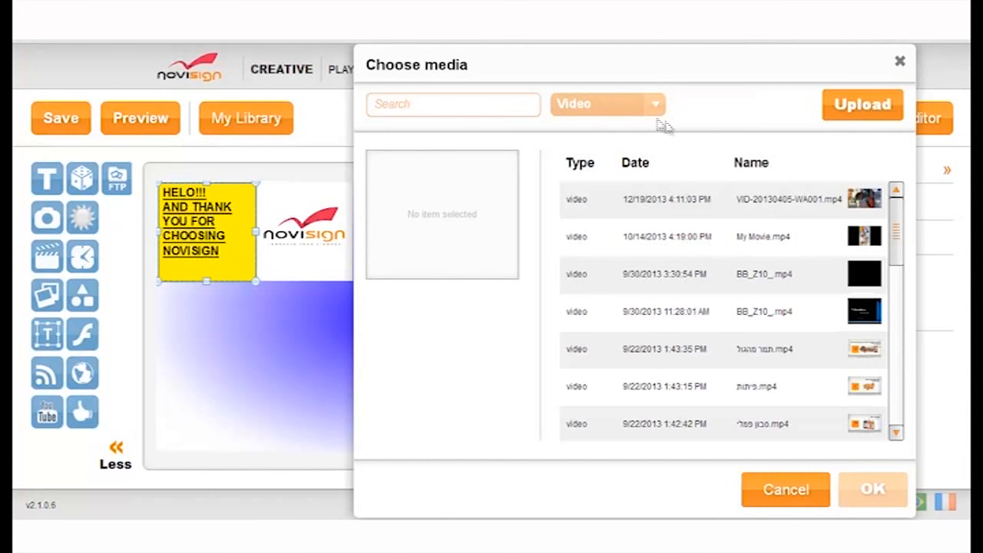
pyautogui.click(777, 204)
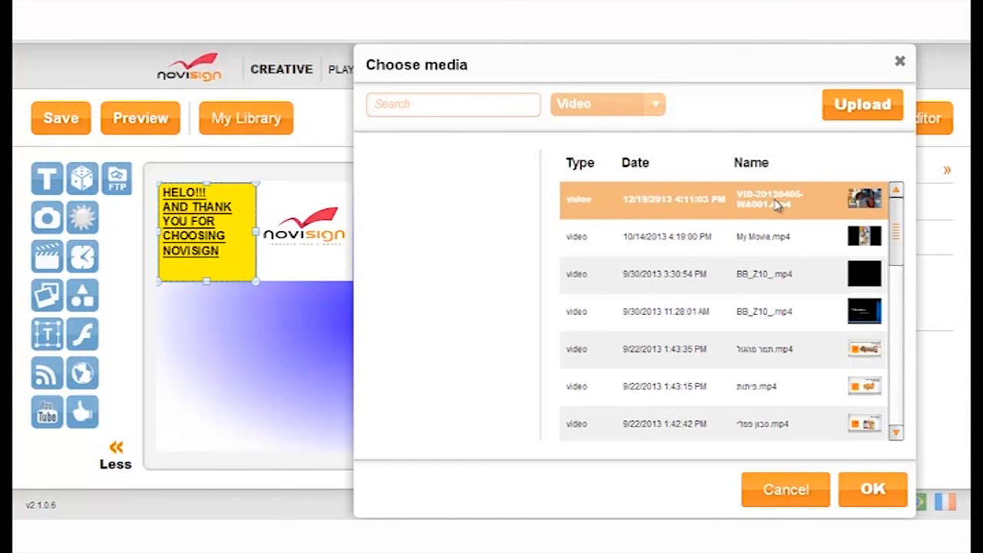
pyautogui.click(881, 497)
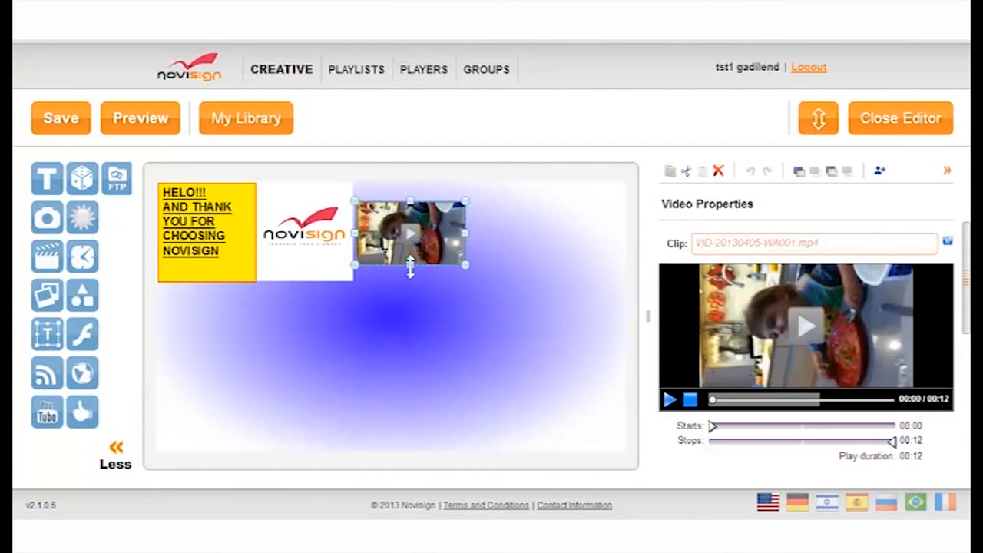
pyautogui.moveTo(411, 265); pyautogui.dragTo(410, 277)
pyautogui.moveTo(445, 242); pyautogui.dragTo(455, 229)
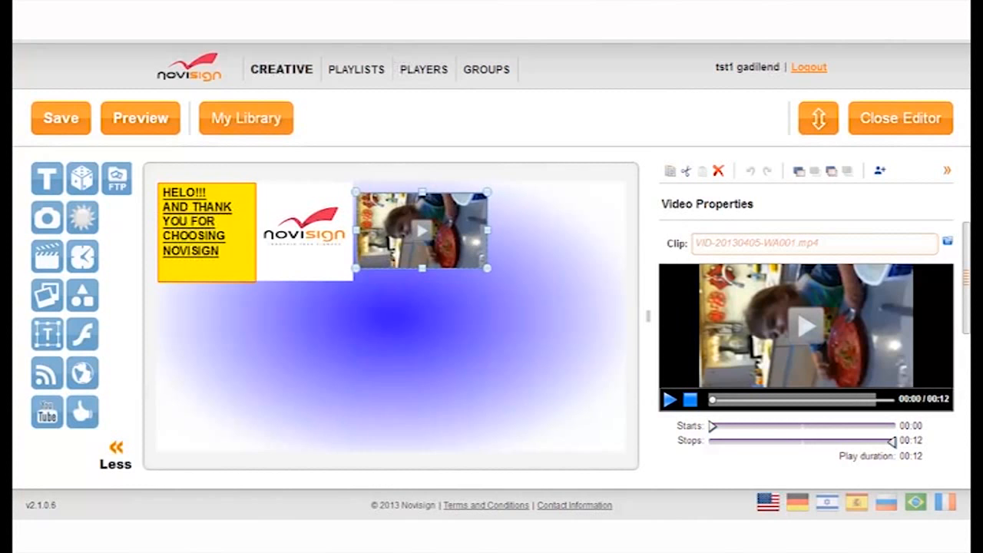
pyautogui.click(586, 277)
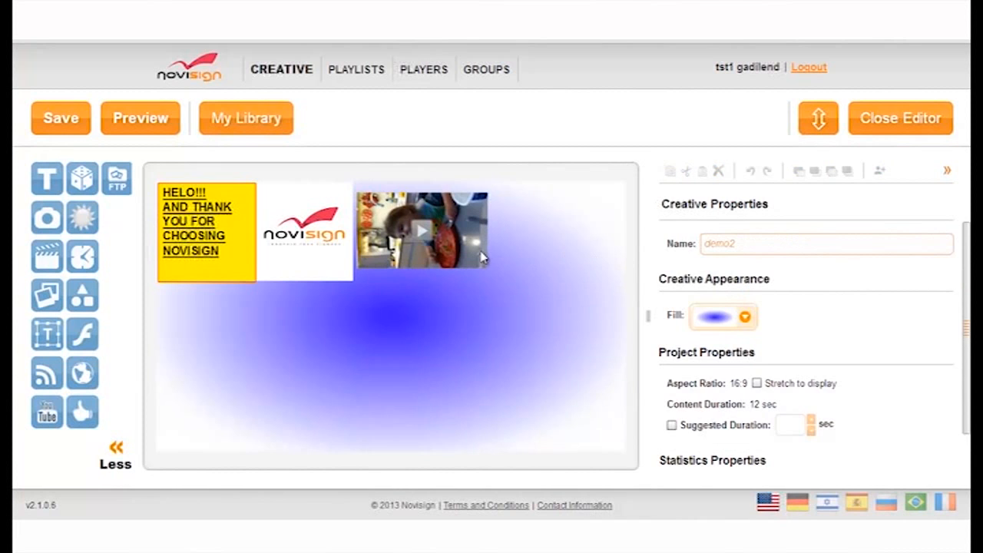
# - Play the video clip's preview and examine its start and stop times, frame, size and position, and media info
pyautogui.click(483, 259)
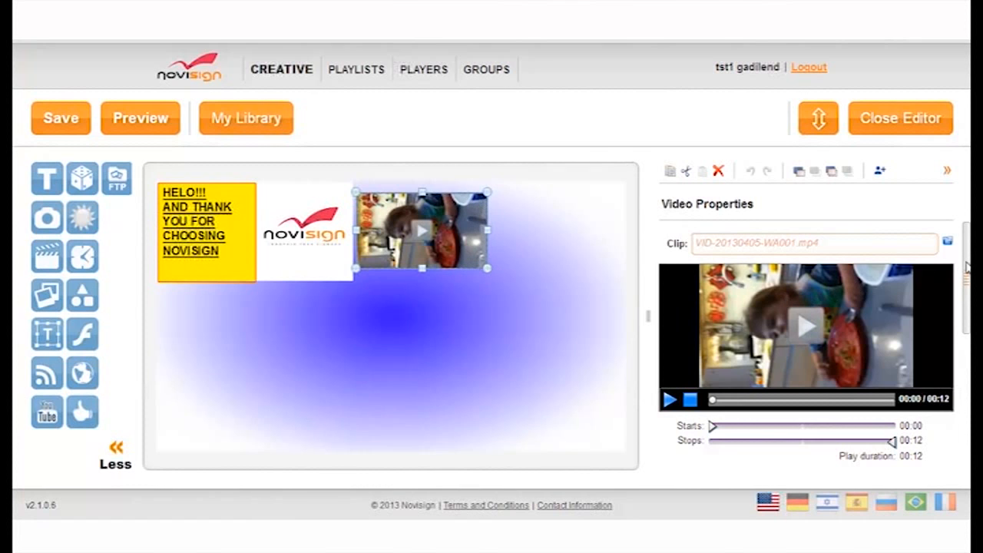
pyautogui.moveTo(966, 266)
pyautogui.mouseDown()
pyautogui.moveTo(960, 326)
pyautogui.moveTo(957, 278)
pyautogui.mouseUp()
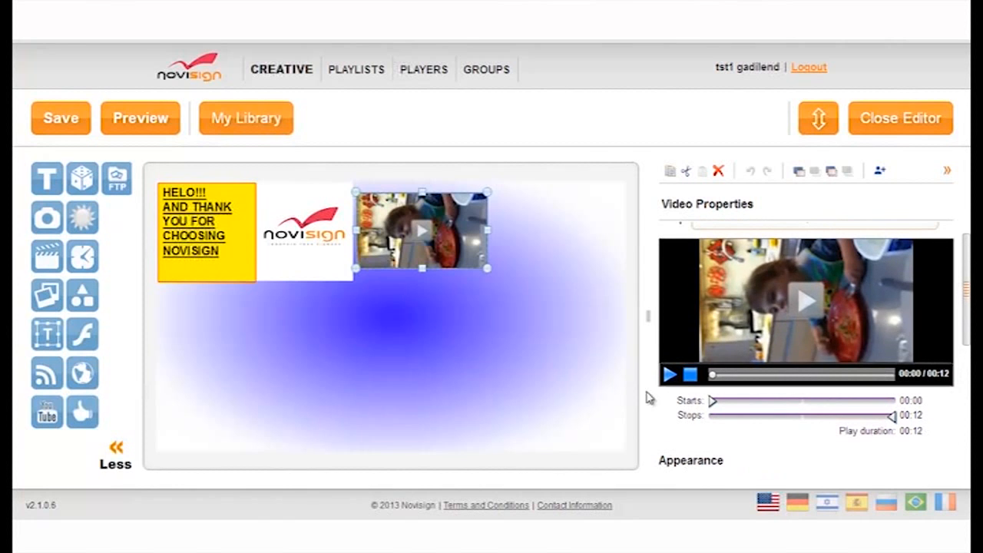
pyautogui.click(669, 374)
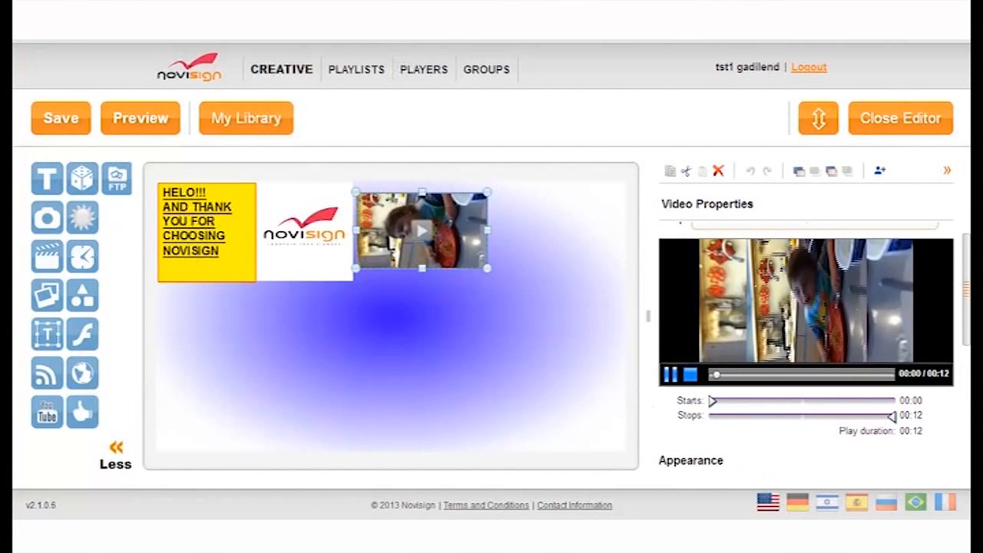
pyautogui.moveTo(965, 288); pyautogui.dragTo(966, 364)
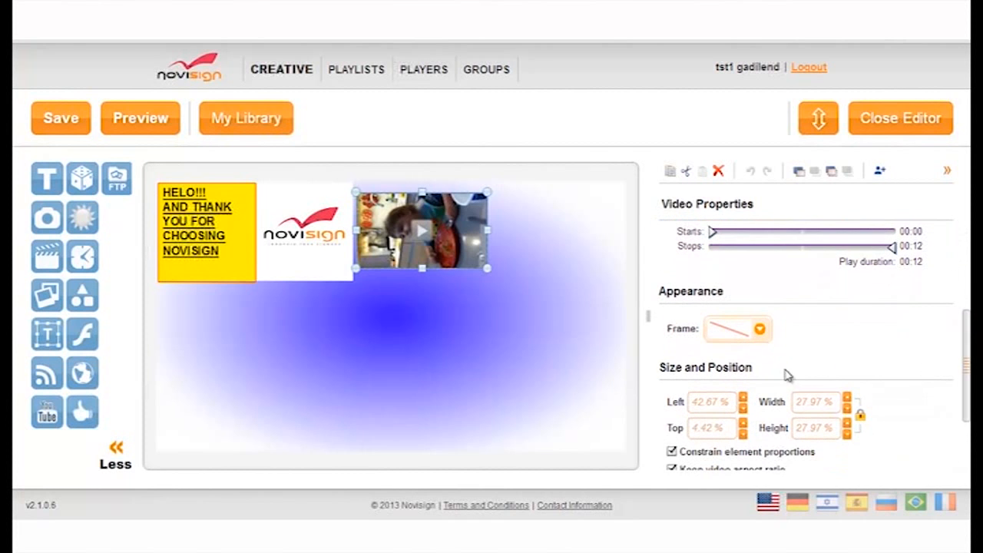
pyautogui.click(760, 329)
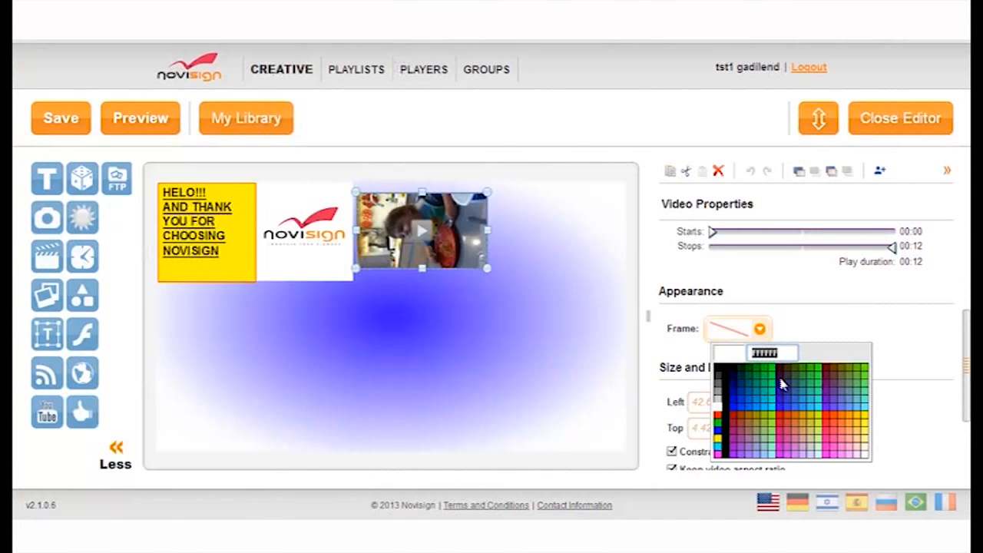
pyautogui.click(740, 390)
pyautogui.moveTo(966, 326); pyautogui.dragTo(969, 378)
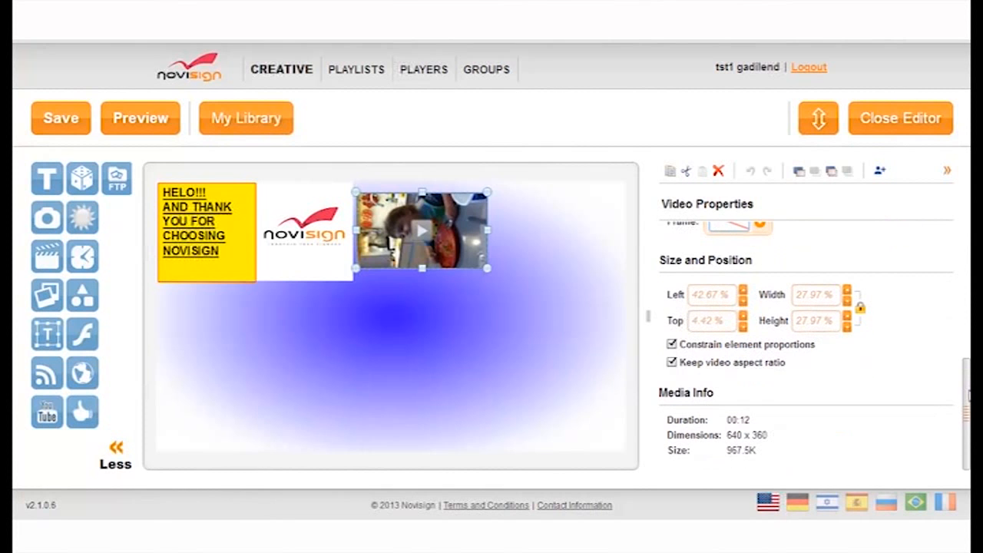
pyautogui.click(537, 384)
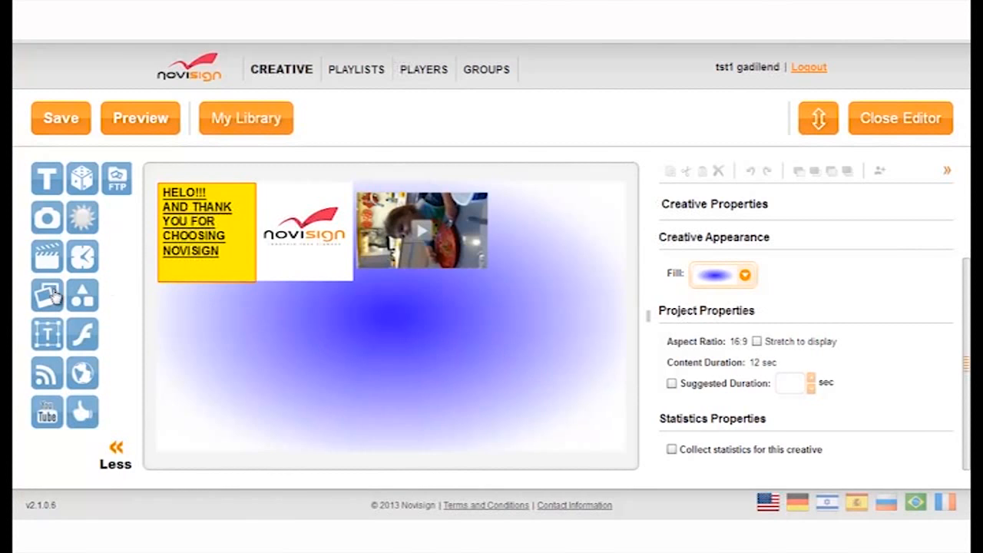
# - Add a slide show element just right of the video and enlarge it toward the video and downward
pyautogui.moveTo(53, 295); pyautogui.dragTo(561, 256)
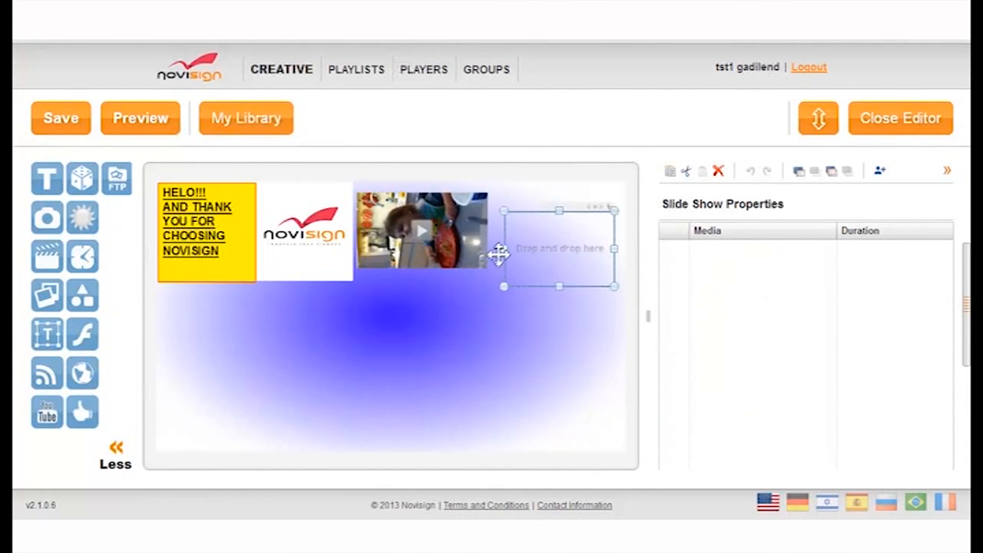
pyautogui.moveTo(502, 248); pyautogui.dragTo(492, 256)
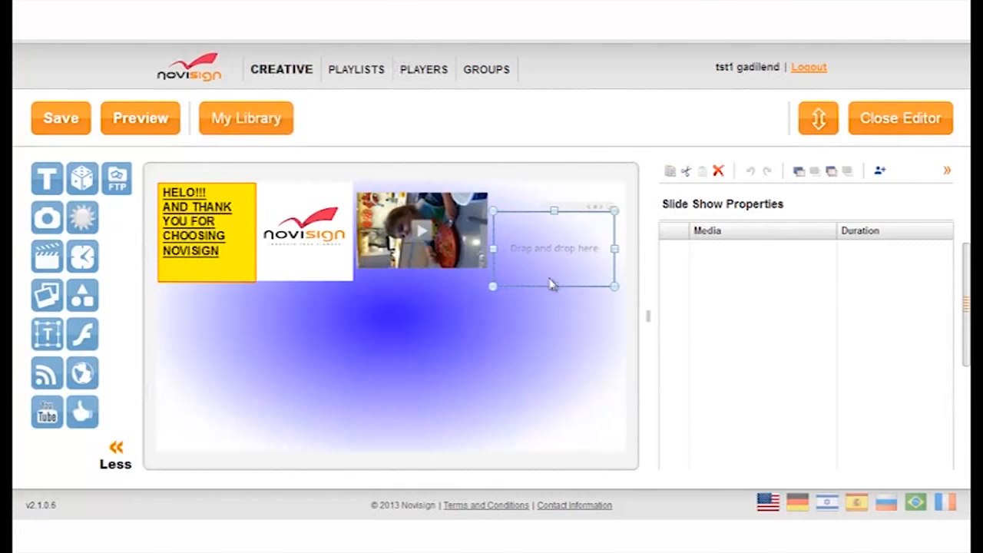
pyautogui.moveTo(553, 286); pyautogui.dragTo(554, 306)
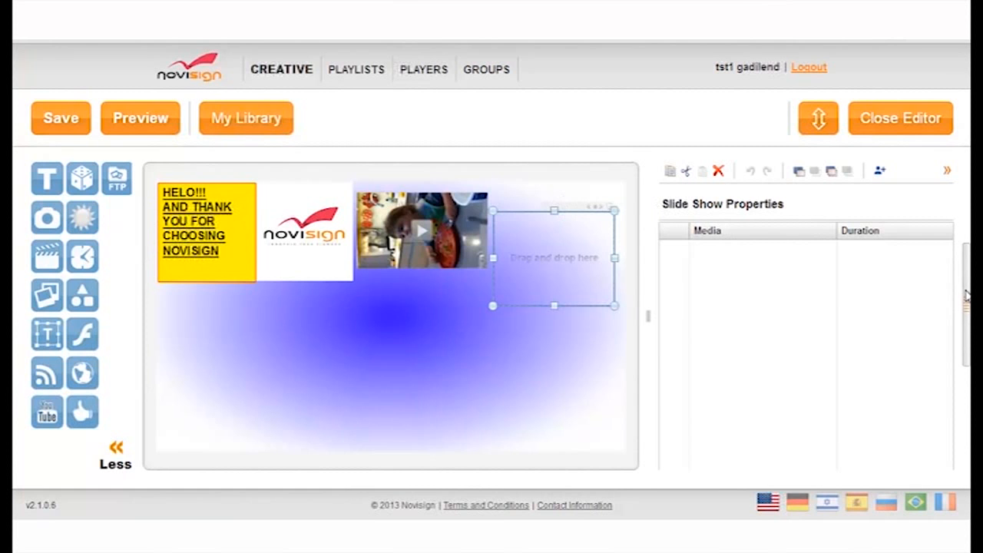
# - Dismiss the Windows colour scheme message and add the image scree18.jpg from the media library to the slide show
pyautogui.moveTo(965, 290); pyautogui.dragTo(952, 262)
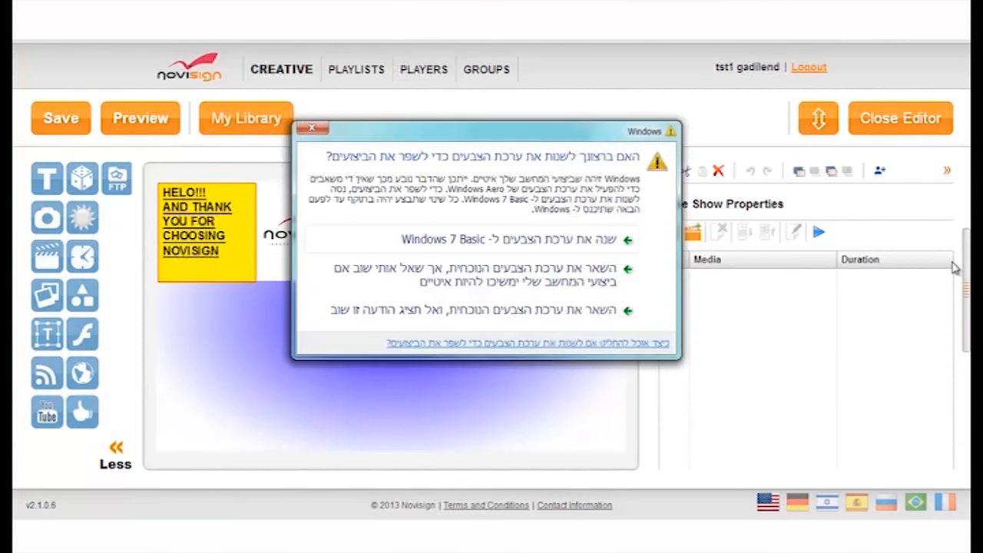
pyautogui.click(312, 128)
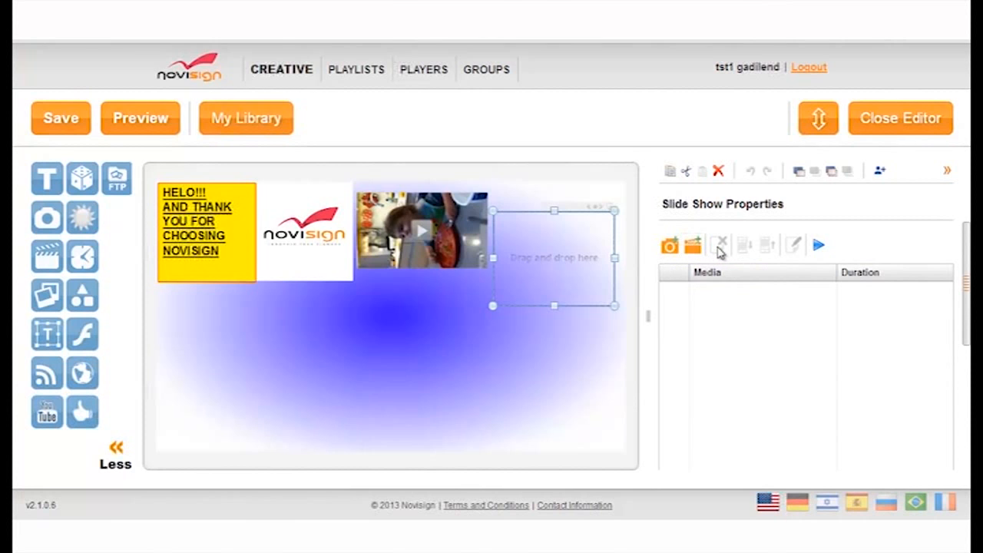
pyautogui.click(670, 247)
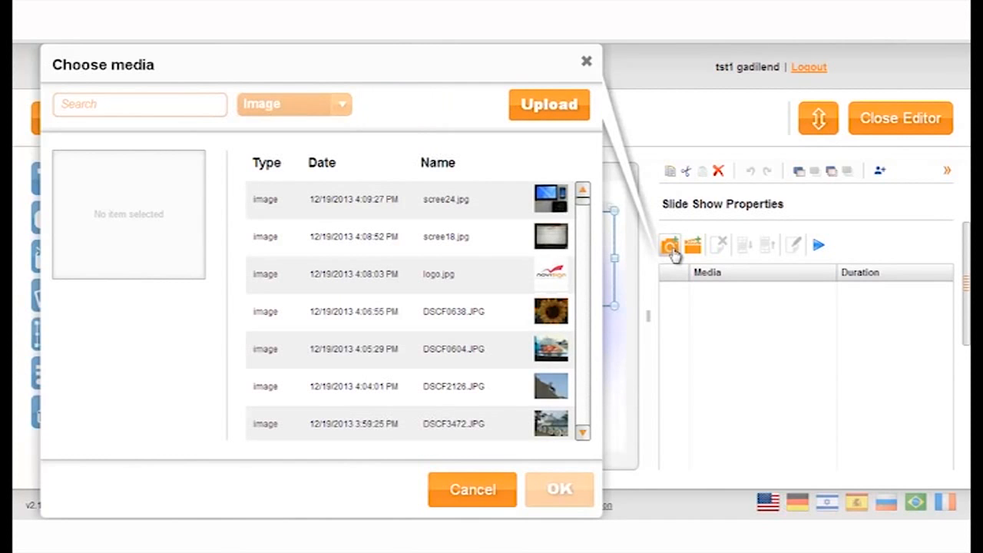
pyautogui.click(515, 244)
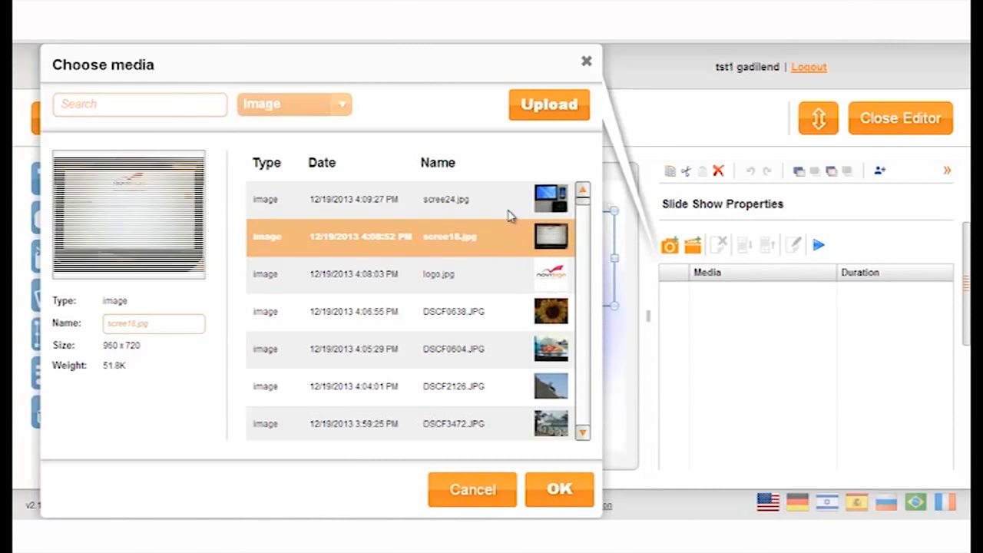
pyautogui.click(509, 216)
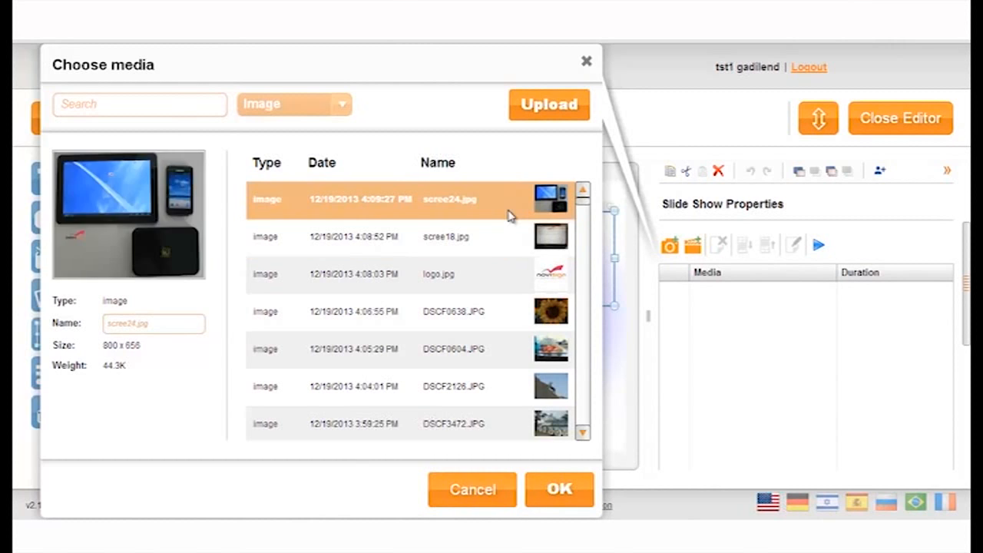
pyautogui.press('Down')
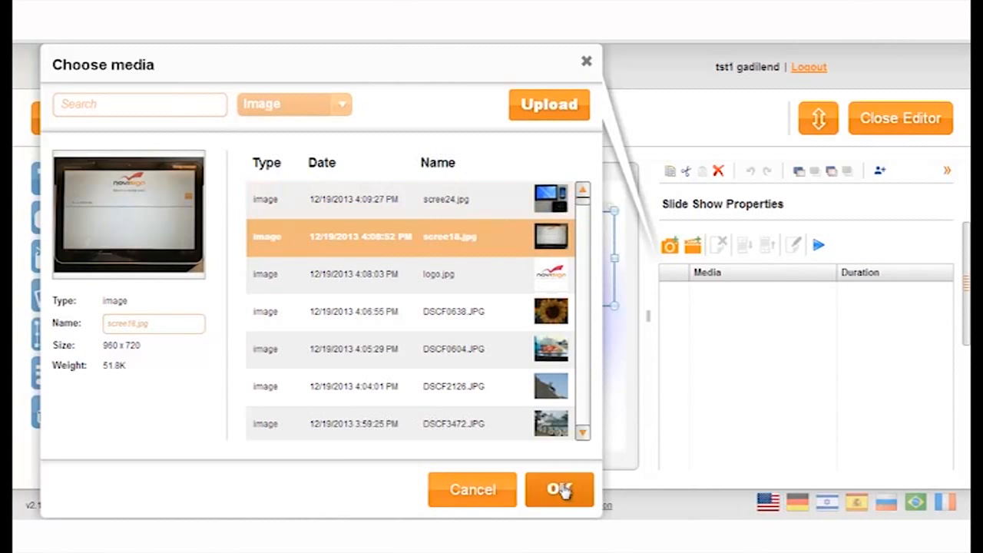
pyautogui.click(560, 490)
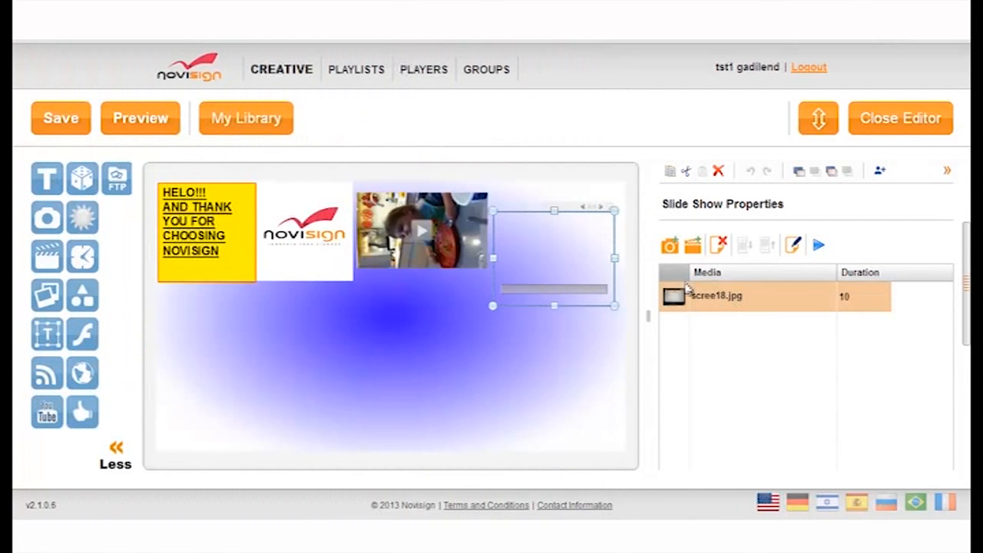
# - Set the duration of scree18.jpg in the slide show to 20 seconds and dismiss the Windows colour scheme message
pyautogui.click(847, 299)
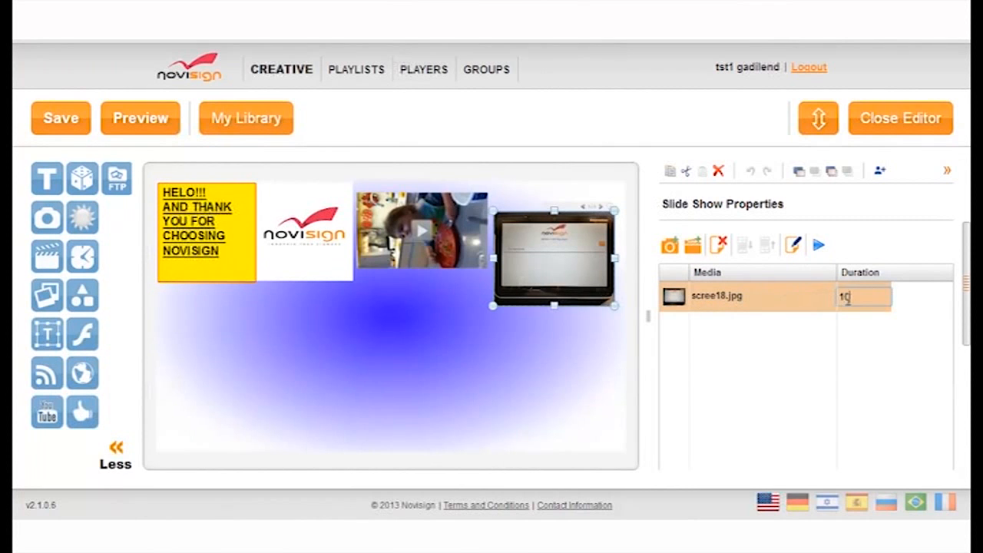
pyautogui.click(851, 297)
pyautogui.doubleClick(843, 297)
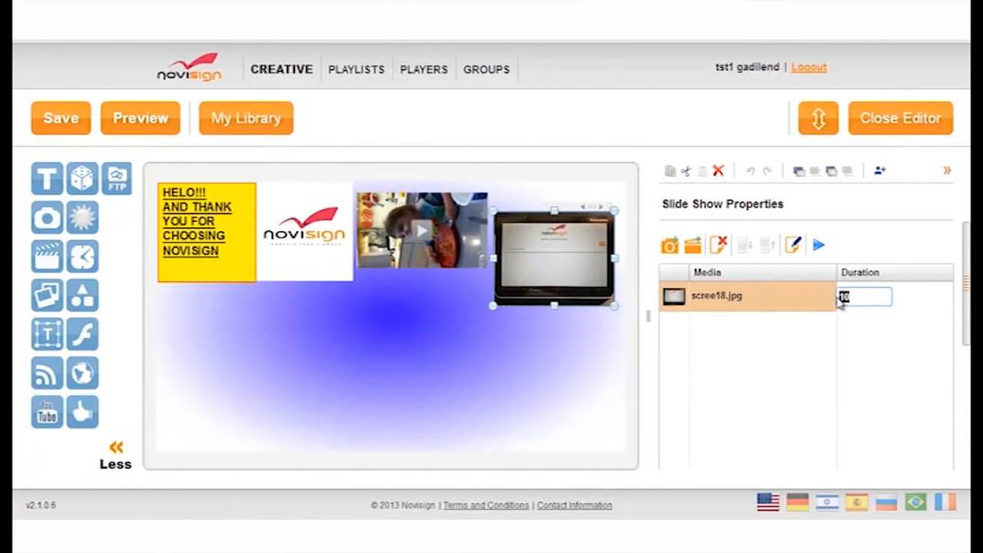
pyautogui.write('2')
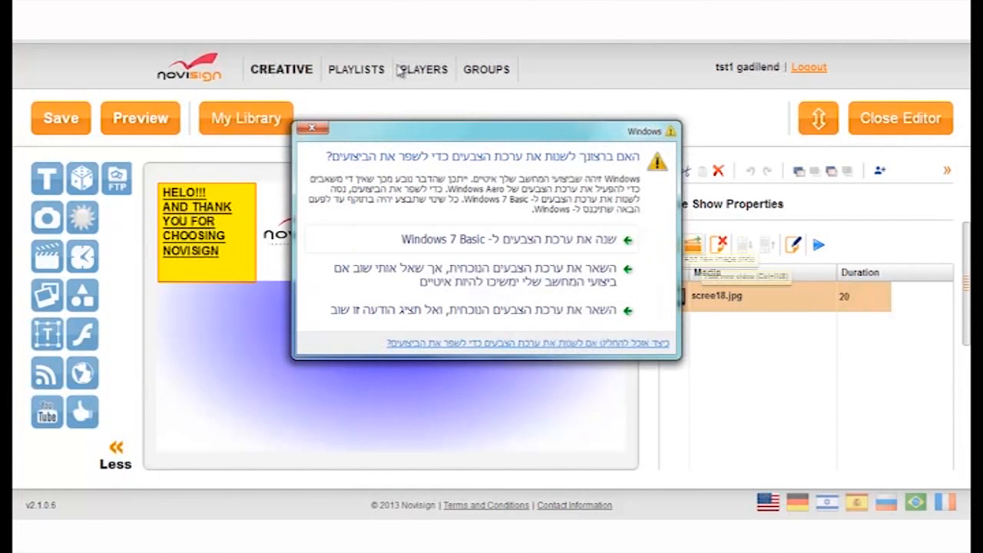
pyautogui.click(318, 128)
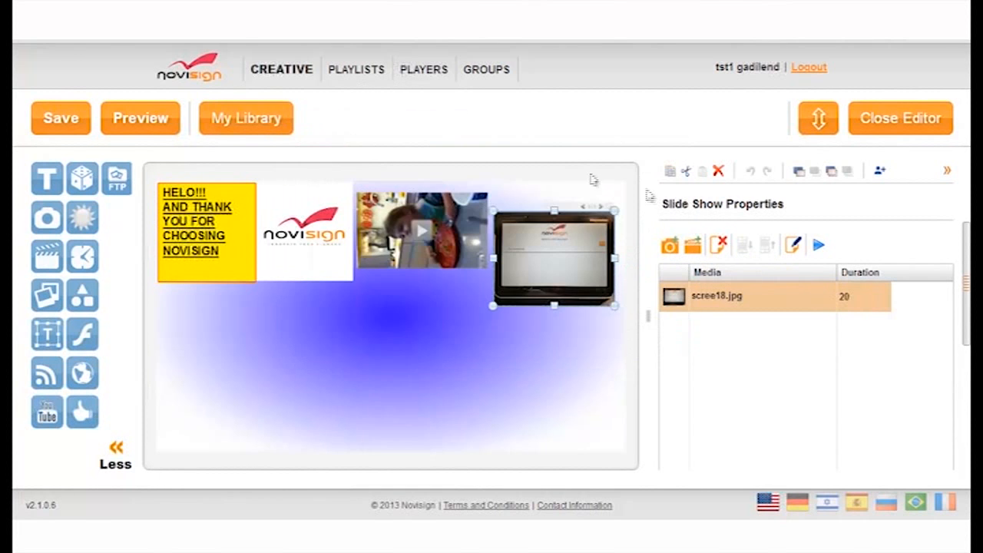
# - Add the video VID-20130405-WA001.mp4 from the media library to the slide show
pyautogui.click(694, 246)
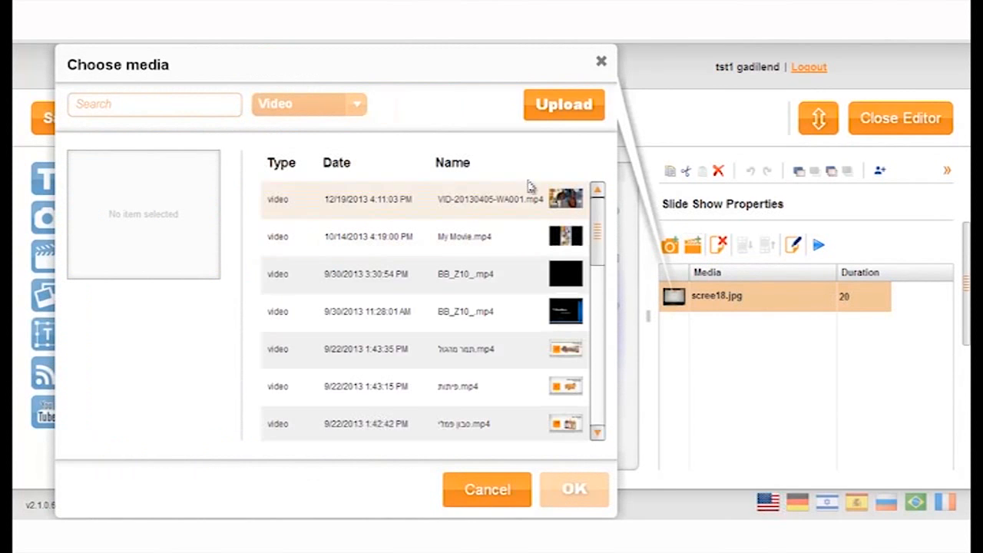
pyautogui.click(536, 201)
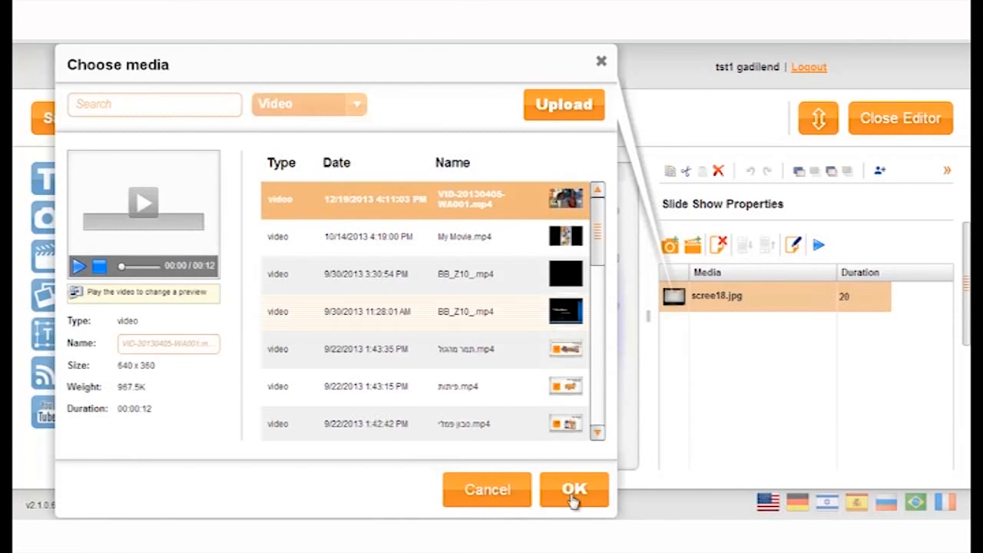
pyautogui.click(572, 491)
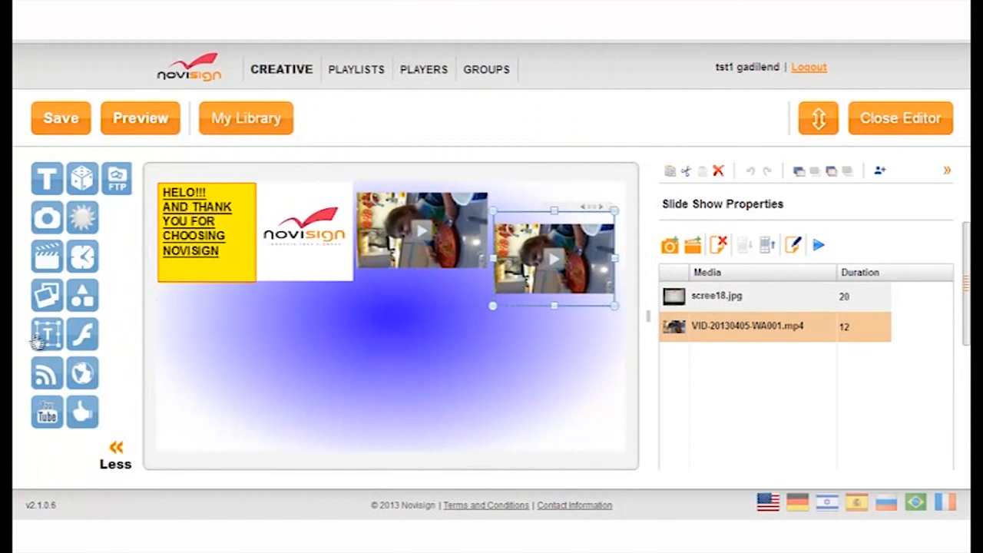
# - Append a Ticker, an Rss and a YouTube element to the slide show's media list, in that order
pyautogui.moveTo(42, 342); pyautogui.dragTo(668, 367)
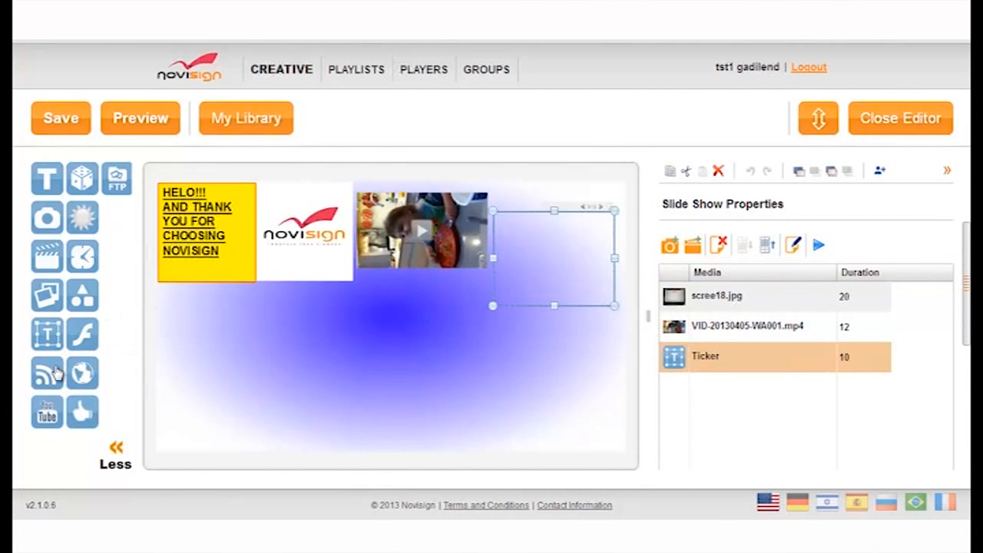
pyautogui.moveTo(55, 372); pyautogui.dragTo(689, 391)
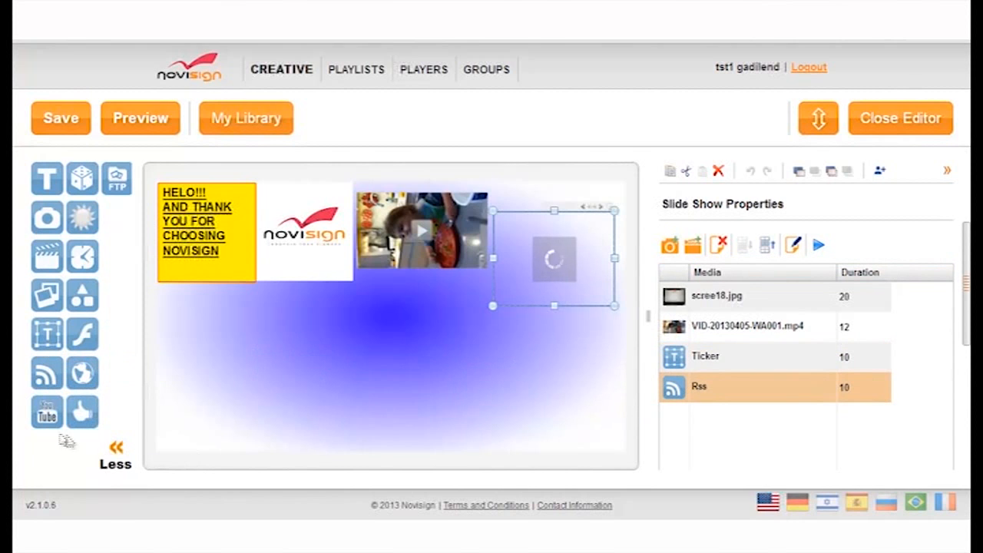
pyautogui.moveTo(47, 421); pyautogui.dragTo(684, 438)
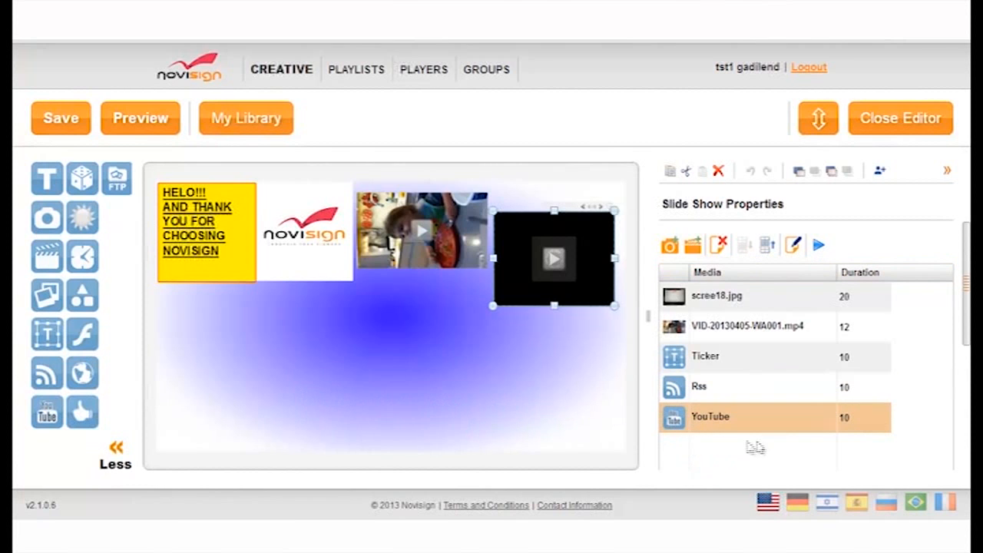
# - Set the YouTube item's duration in the slide show to 9 seconds and deselect the slide show
pyautogui.click(844, 419)
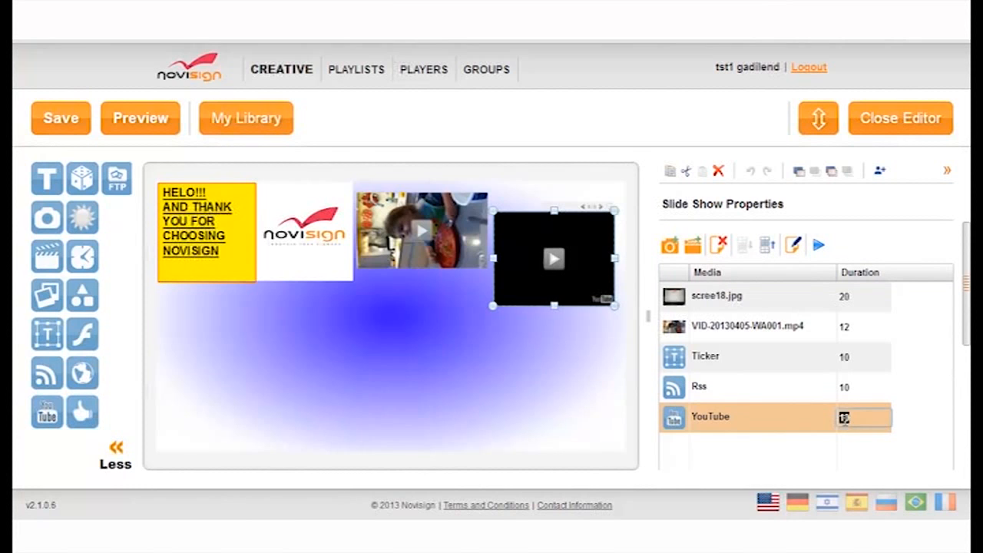
pyautogui.moveTo(851, 417); pyautogui.dragTo(845, 417)
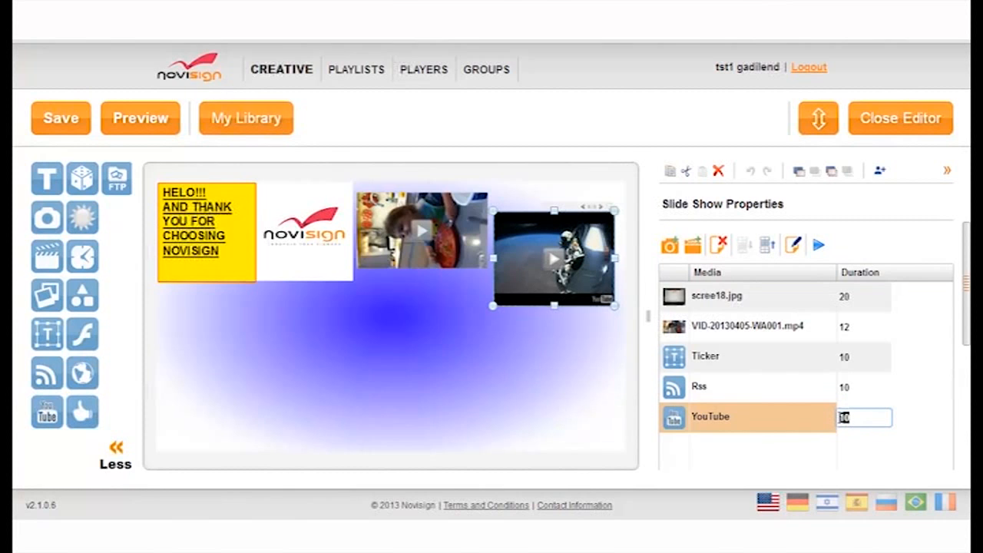
pyautogui.press('BackSpace')
pyautogui.write('9')
pyautogui.click(555, 395)
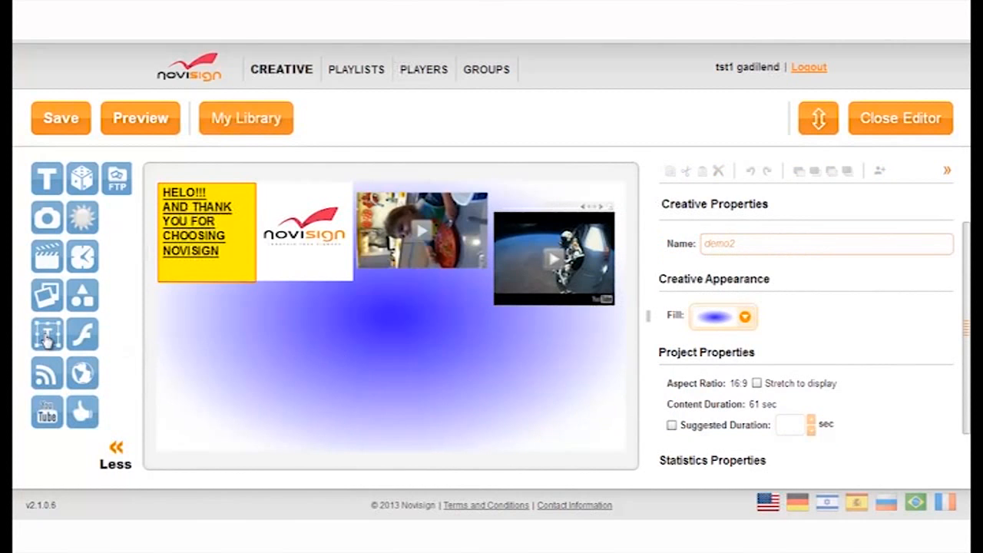
# - Add a ticker element at the slide's lower edge and resize it to a low strip across the full slide width
pyautogui.moveTo(47, 334); pyautogui.dragTo(369, 434)
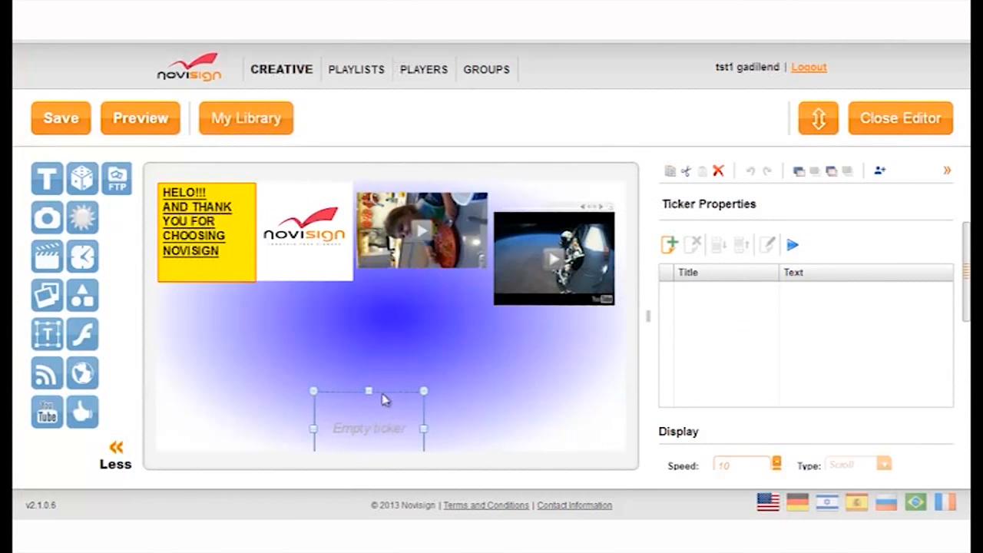
pyautogui.moveTo(381, 391); pyautogui.dragTo(382, 377)
pyautogui.moveTo(425, 413); pyautogui.dragTo(624, 378)
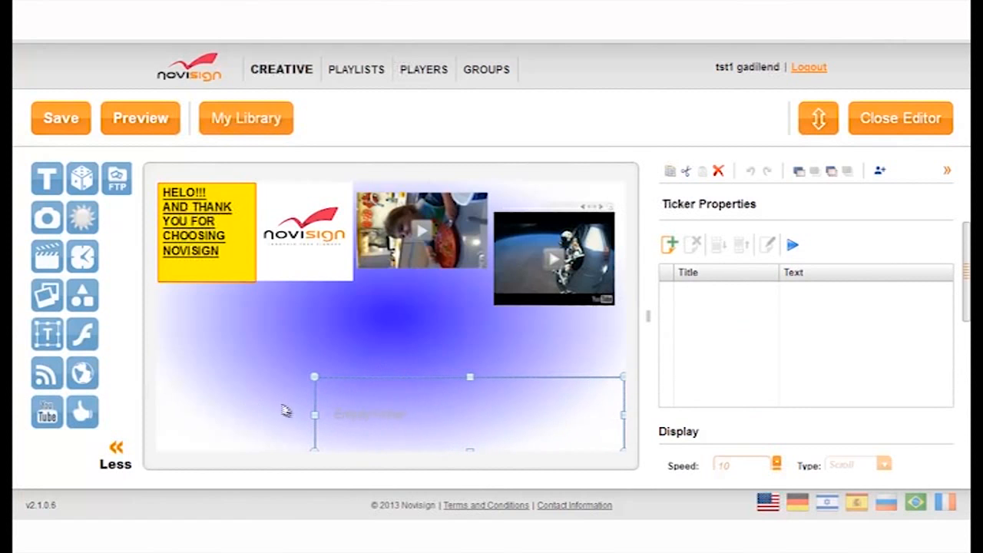
pyautogui.moveTo(311, 413); pyautogui.dragTo(155, 423)
pyautogui.moveTo(392, 374); pyautogui.dragTo(391, 406)
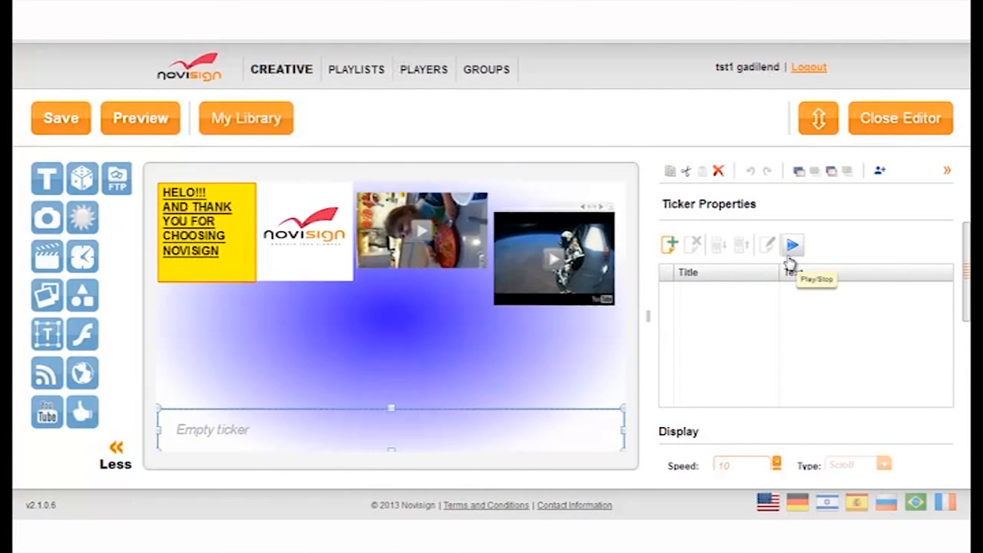
# - Add a ticker entry titled HELLO with the text AND THANK YOU FOR CHOOSING NOVISIGN, and delete the HELLO entry without text
pyautogui.click(672, 247)
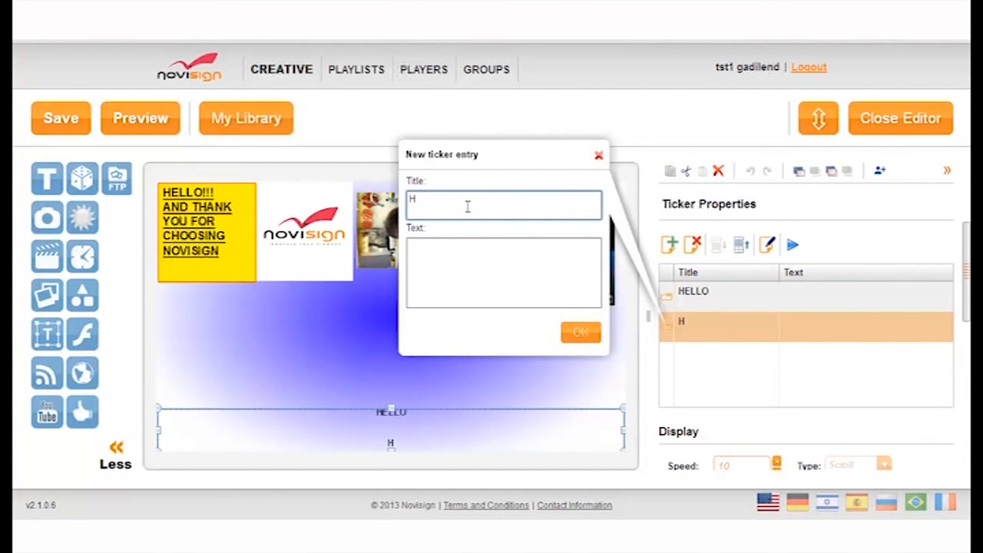
pyautogui.write('ELLO')
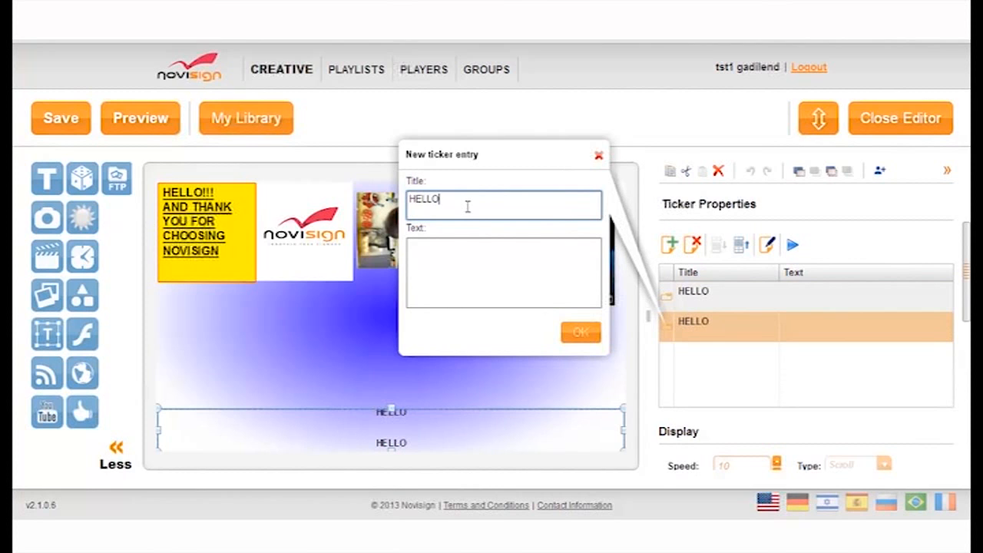
pyautogui.click(451, 244)
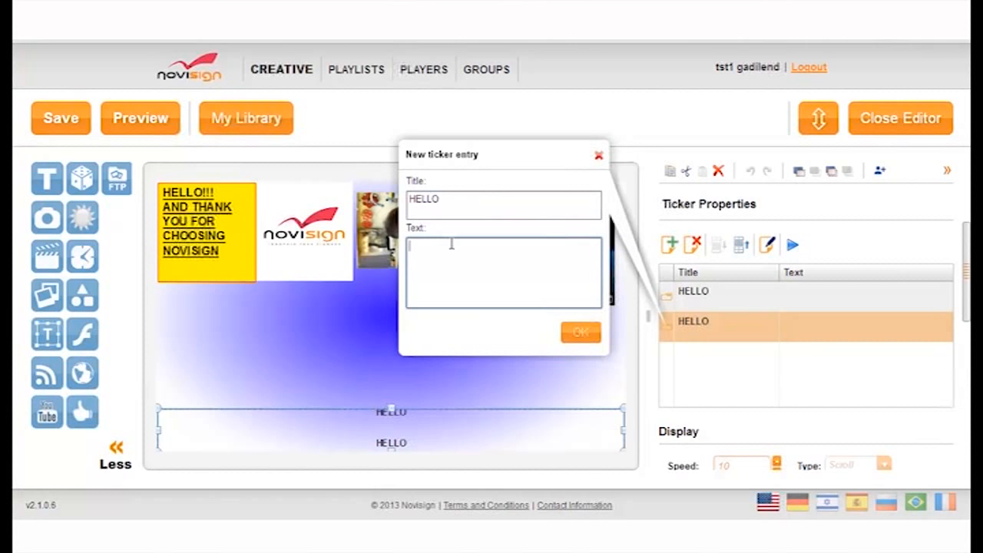
pyautogui.write('AND TH')
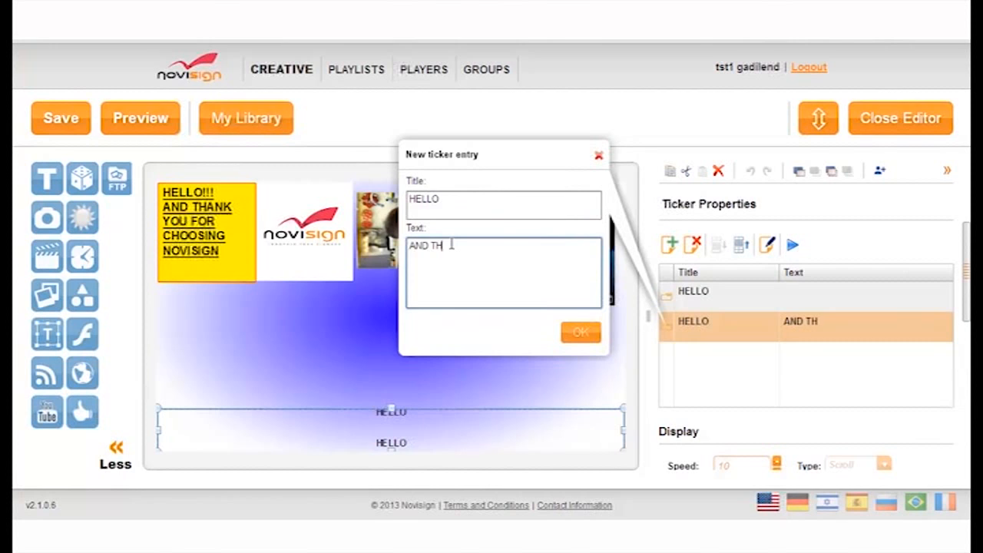
pyautogui.write('ANK YOU F')
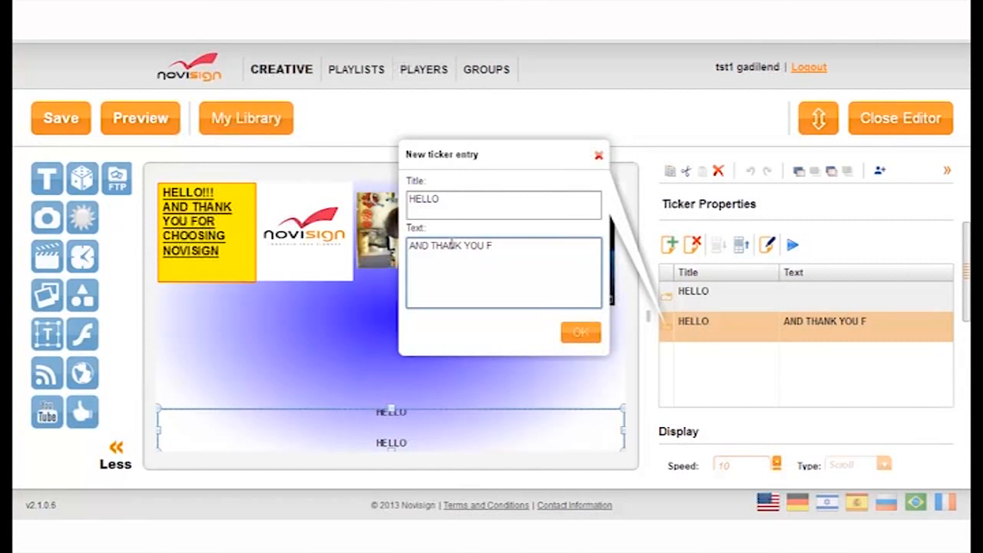
pyautogui.write('OR CHOOSIN')
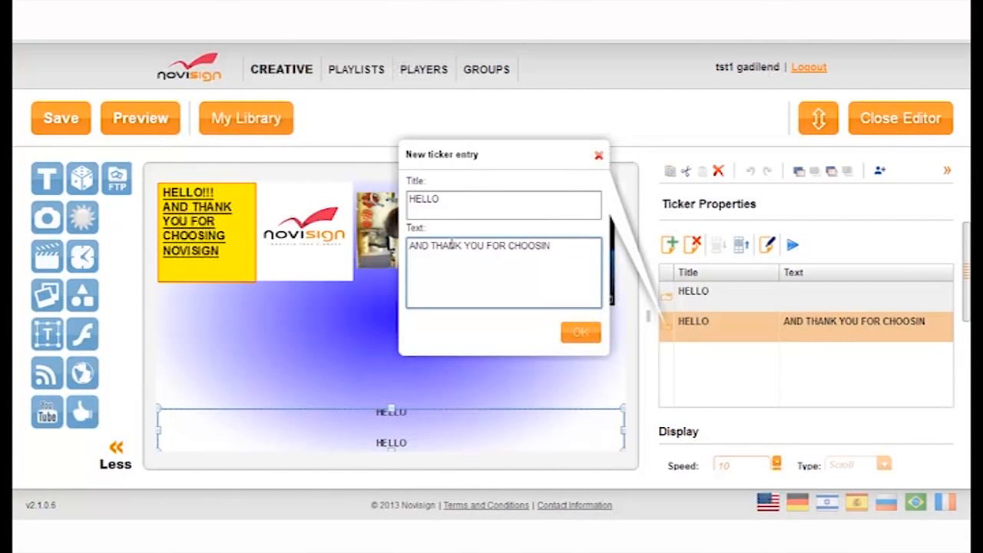
pyautogui.write('G NOVISIGN')
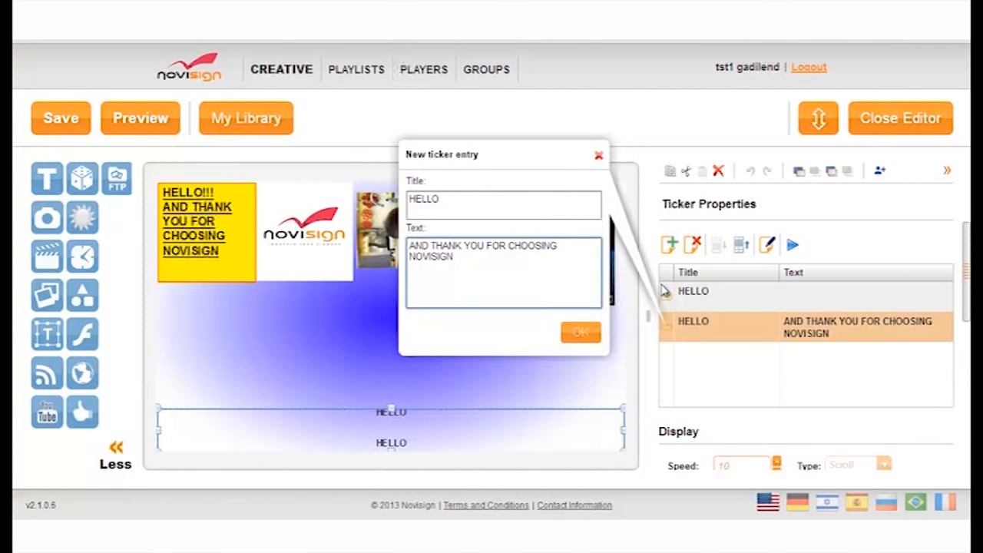
pyautogui.click(712, 301)
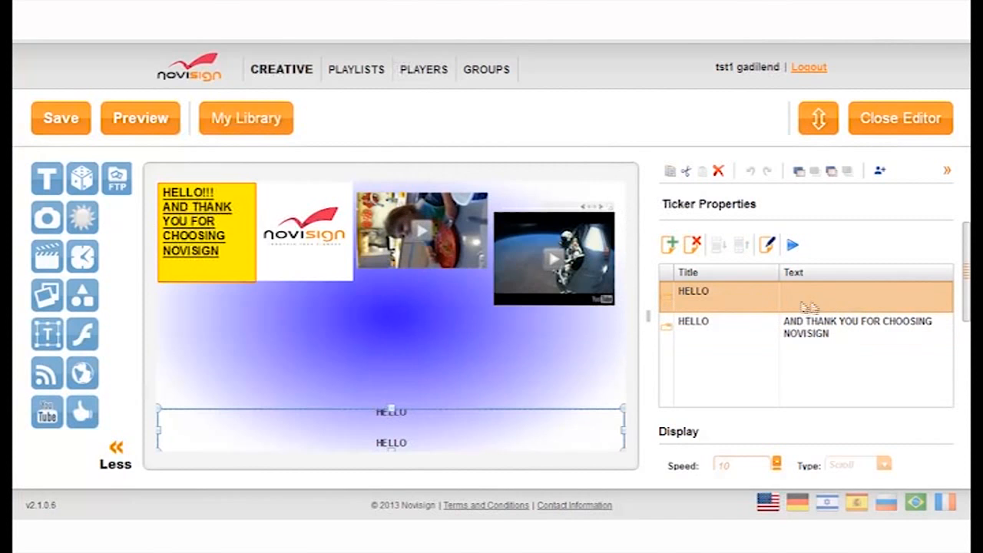
pyautogui.click(693, 247)
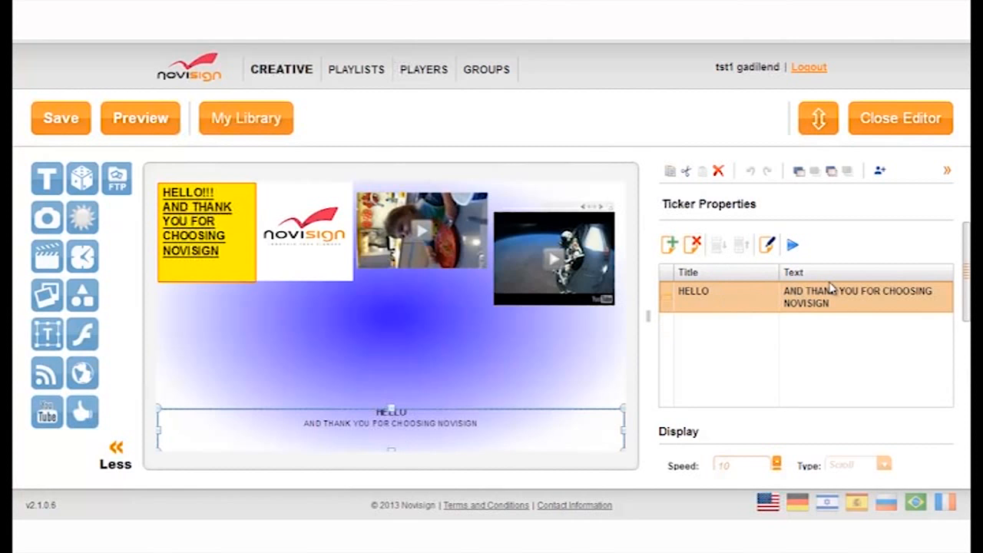
pyautogui.moveTo(967, 302); pyautogui.dragTo(966, 359)
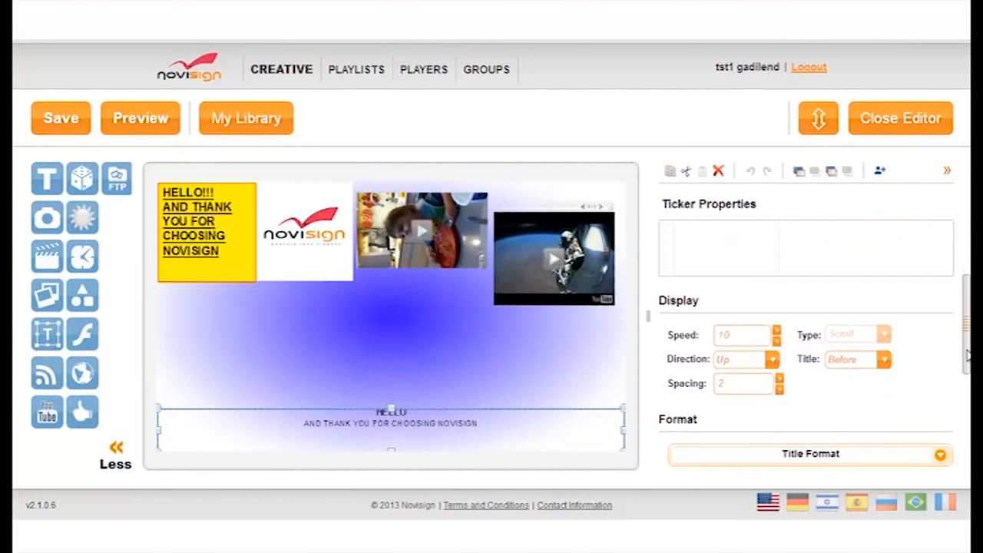
pyautogui.click(778, 333)
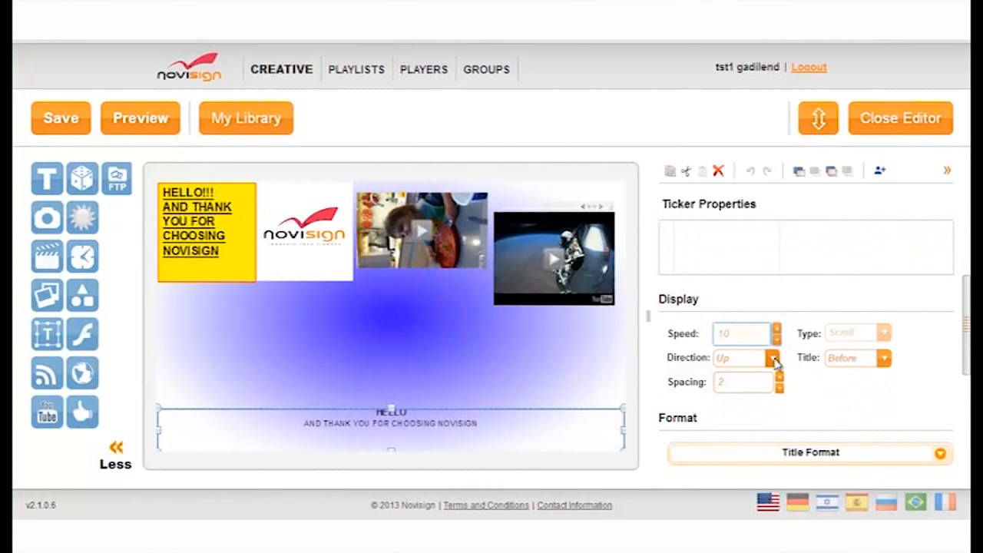
pyautogui.click(773, 359)
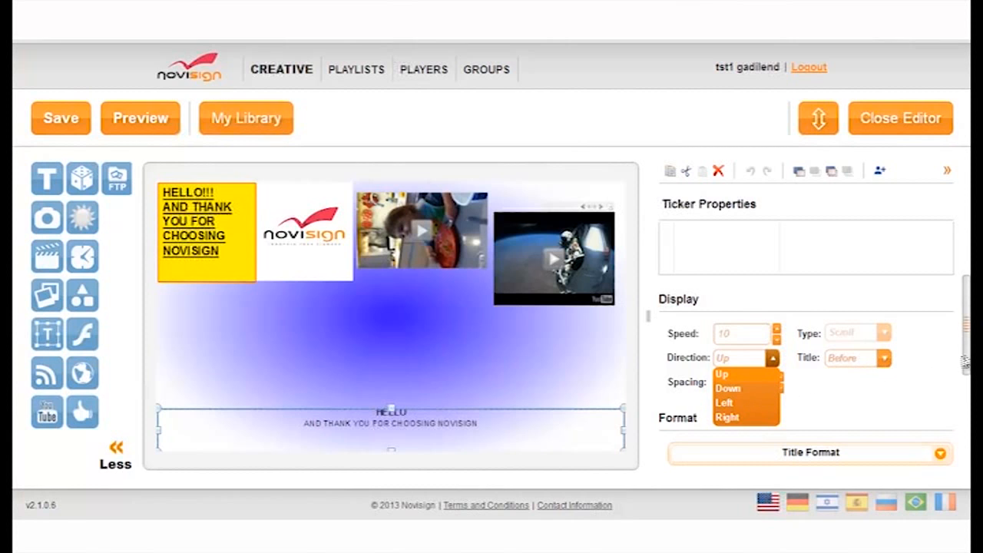
# - Format the ticker's title text in font size 26 and red
pyautogui.moveTo(967, 357); pyautogui.dragTo(969, 394)
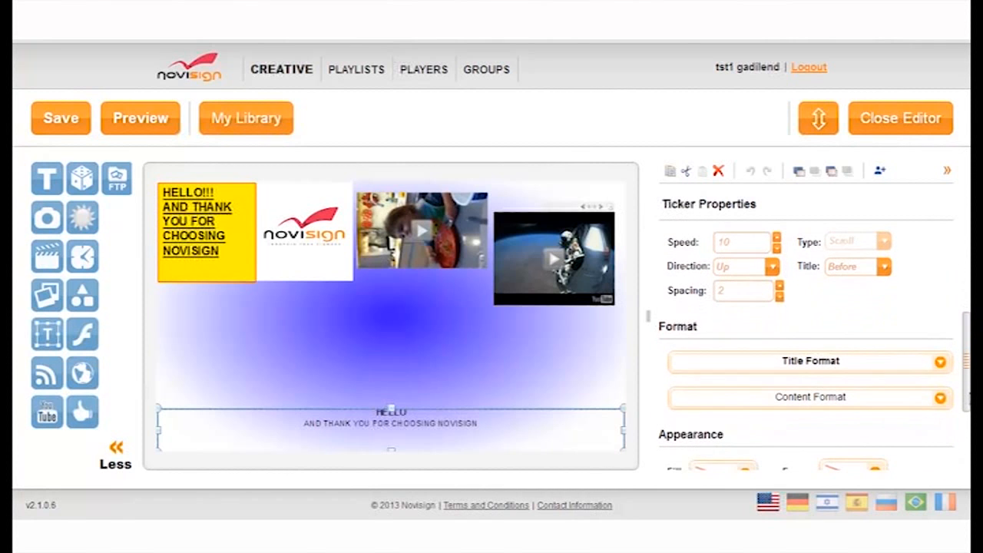
pyautogui.click(938, 365)
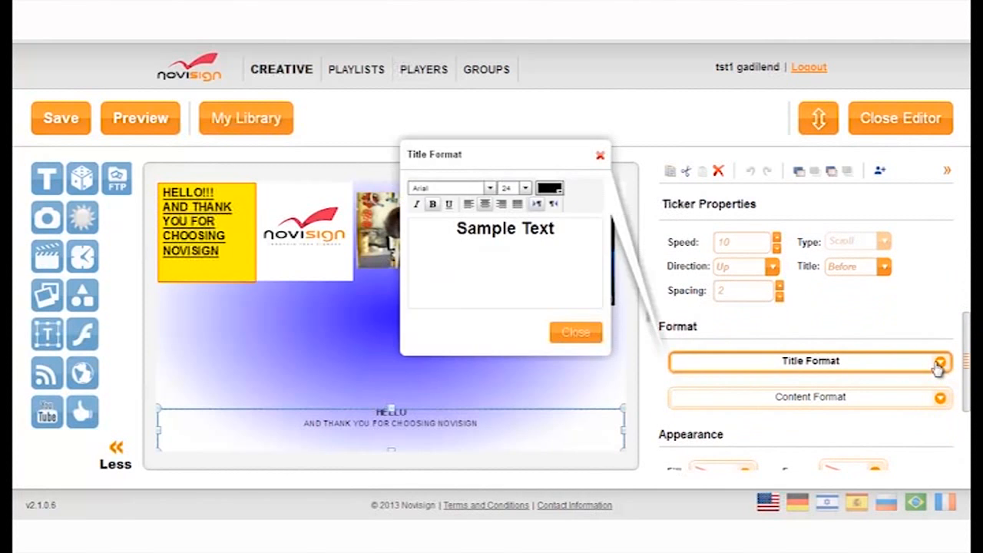
pyautogui.click(557, 194)
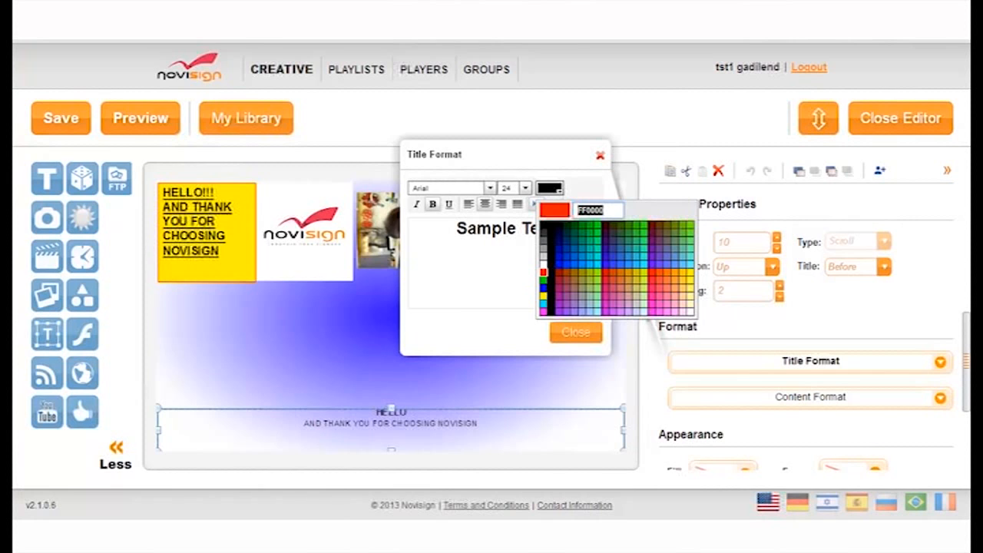
pyautogui.click(432, 207)
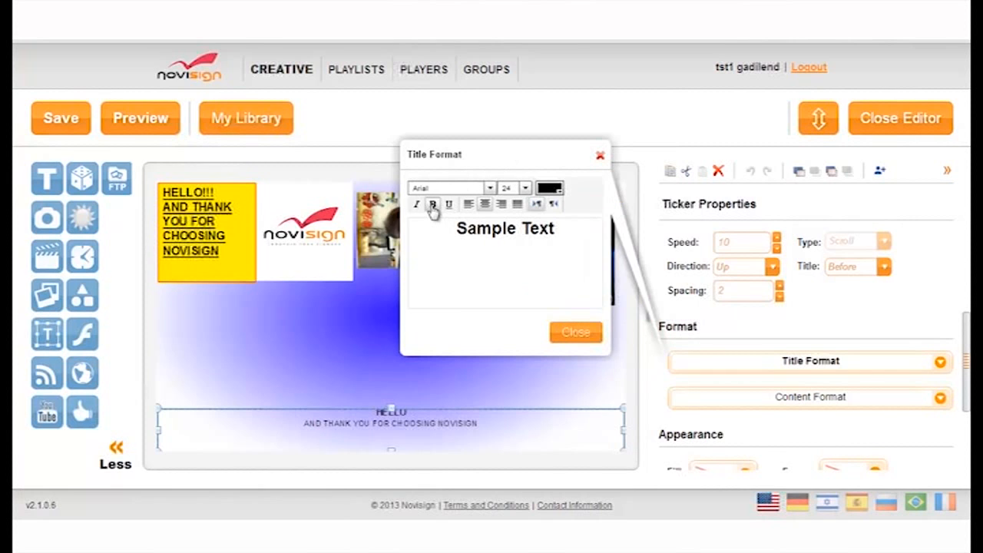
pyautogui.click(525, 188)
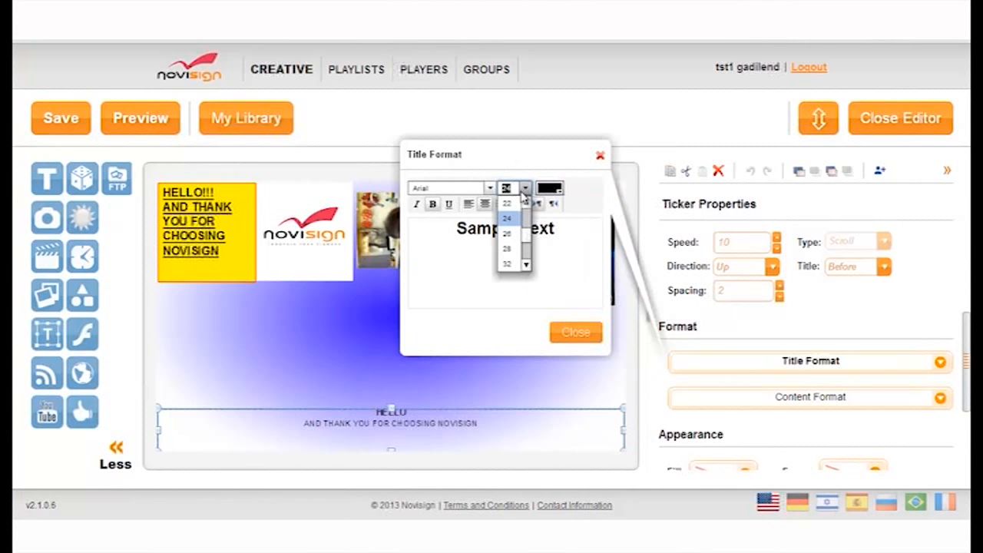
pyautogui.click(508, 234)
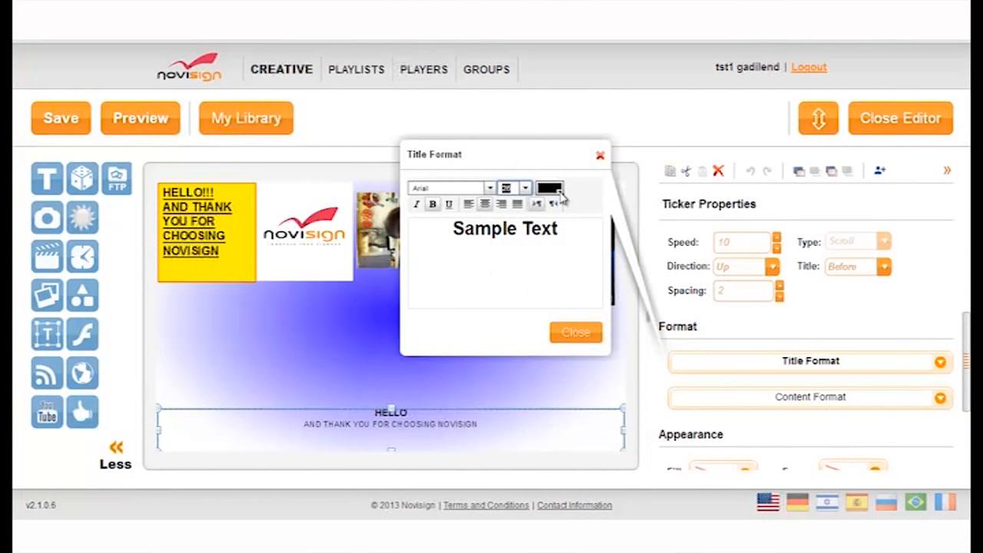
pyautogui.click(560, 192)
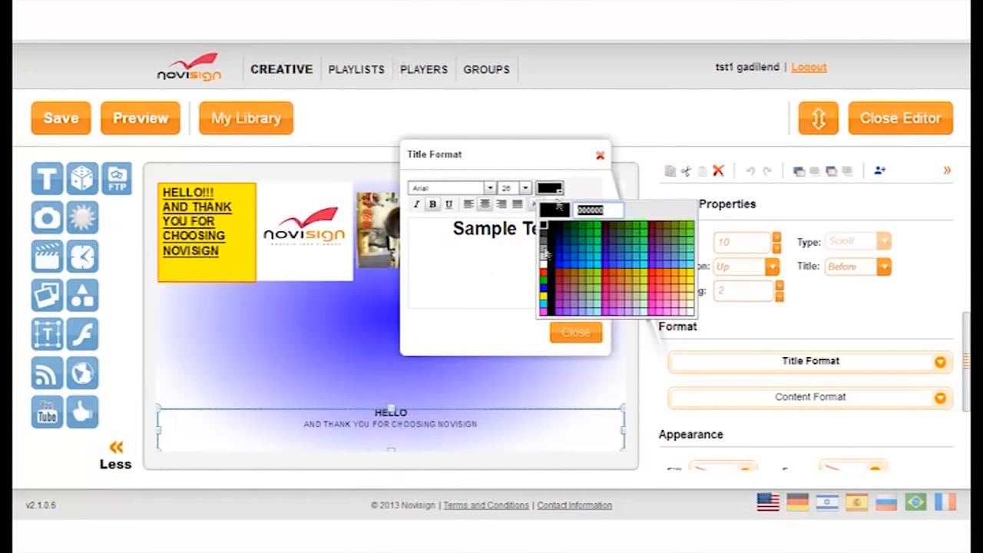
pyautogui.click(543, 277)
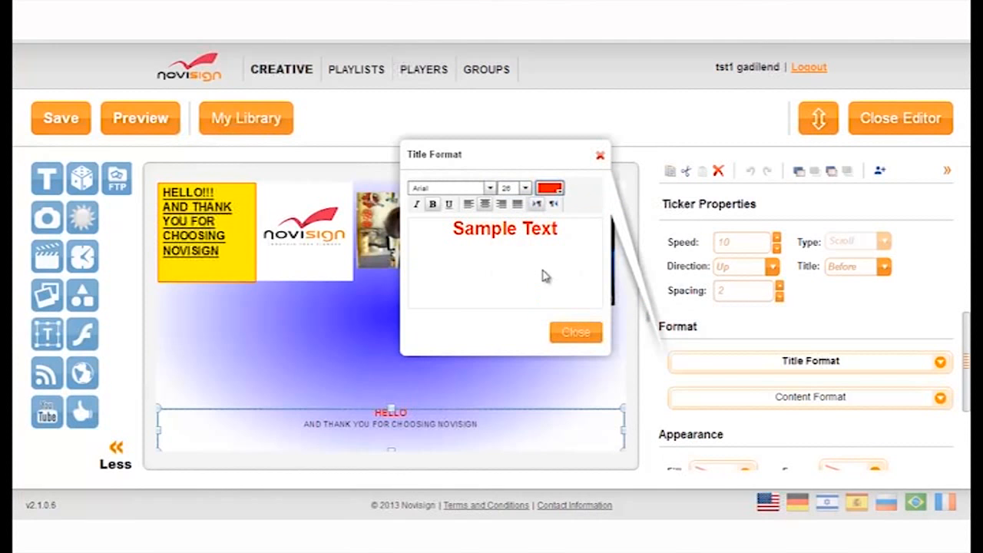
pyautogui.click(573, 338)
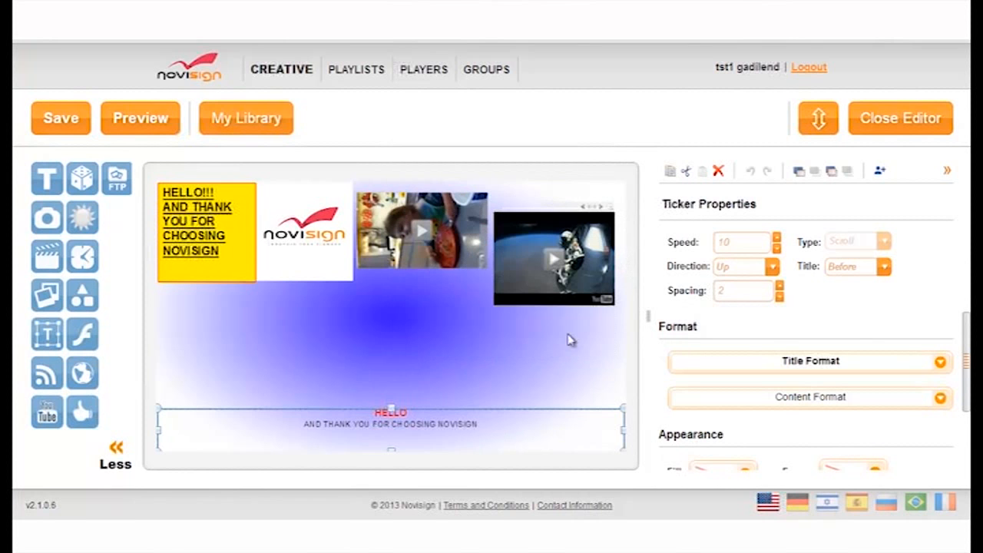
# - Give the ticker a solid light blue fill, then deselect it
pyautogui.moveTo(966, 371); pyautogui.dragTo(969, 424)
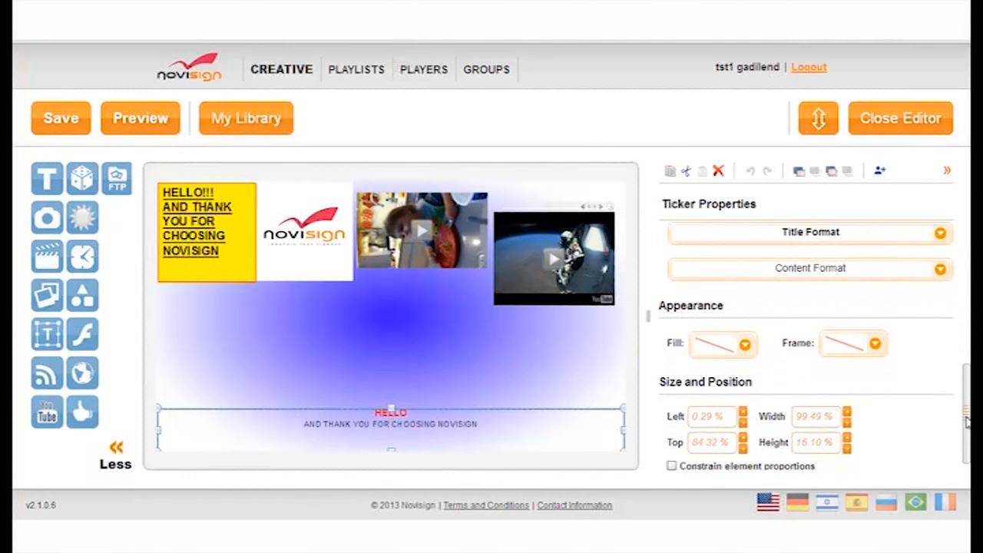
pyautogui.click(745, 346)
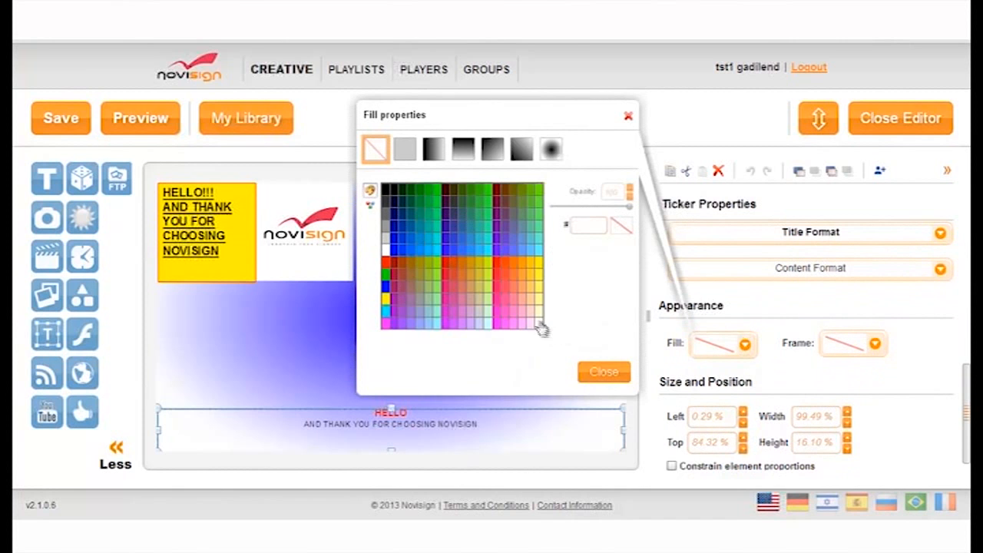
pyautogui.click(537, 253)
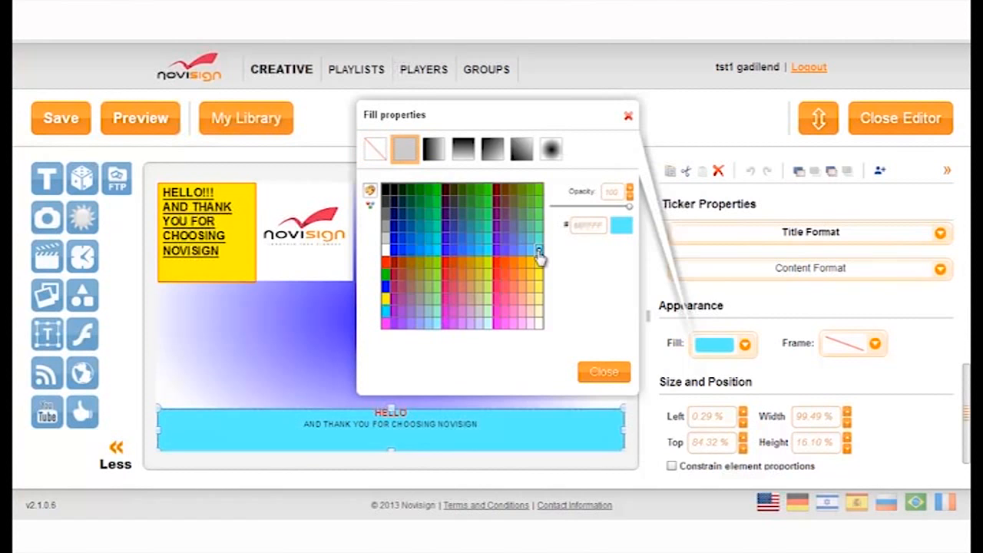
pyautogui.click(259, 364)
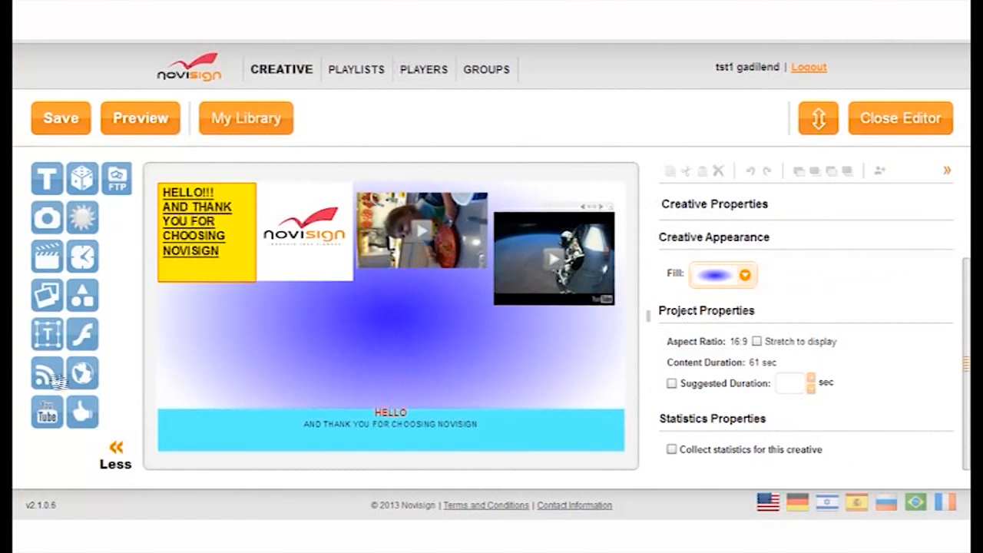
# - Add an RSS element just above the ticker, widen it to the slide's left edge and trim its lower edge to the ticker's top
pyautogui.moveTo(44, 375); pyautogui.dragTo(368, 378)
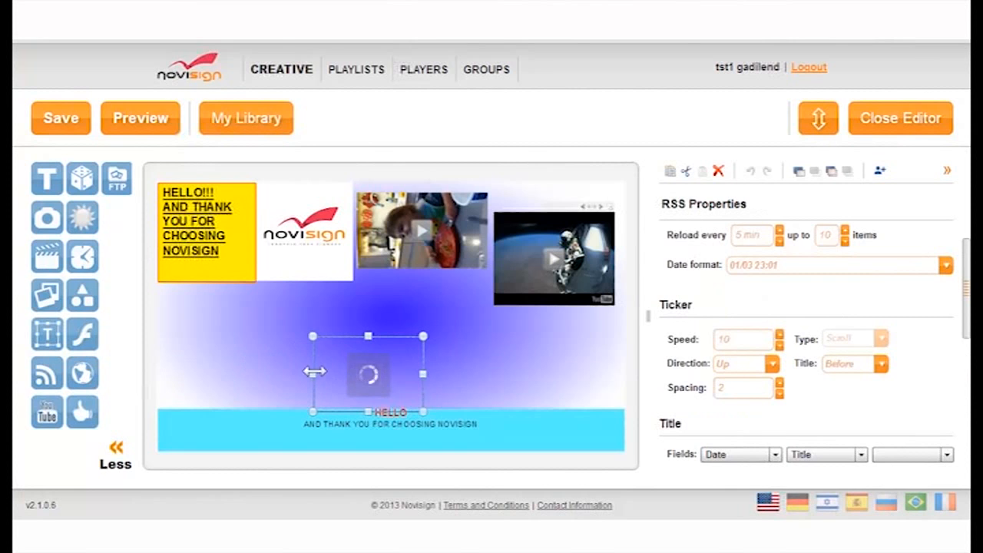
pyautogui.moveTo(312, 374); pyautogui.dragTo(157, 407)
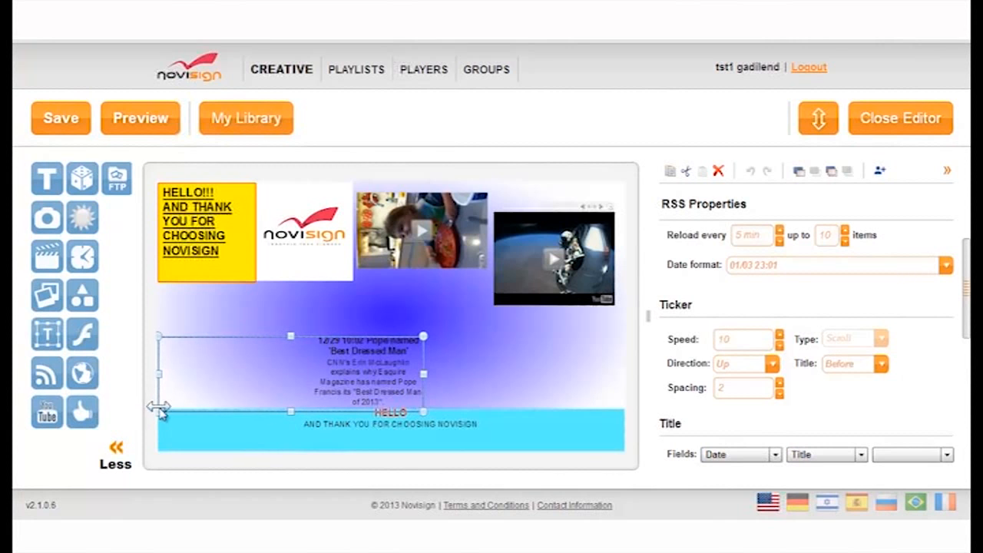
pyautogui.moveTo(292, 413); pyautogui.dragTo(292, 408)
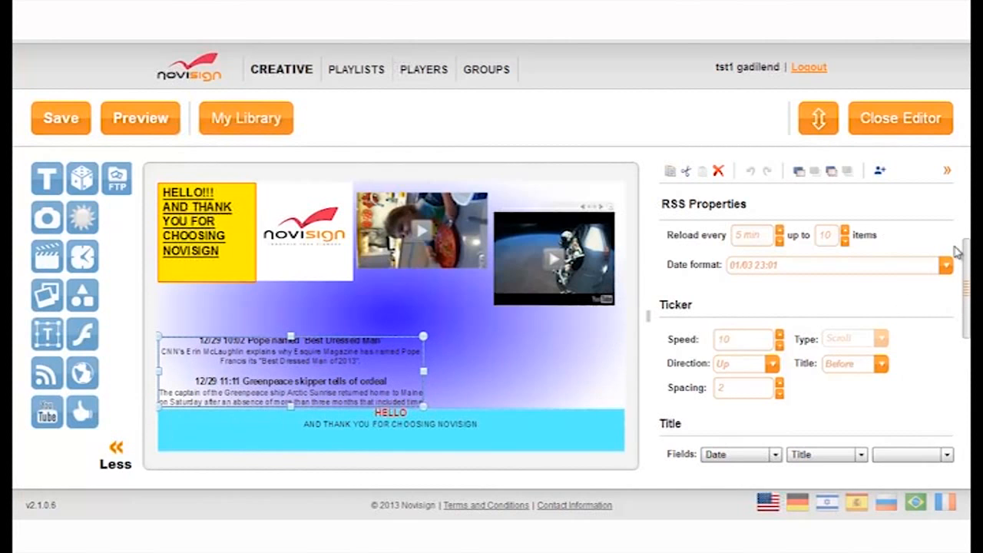
pyautogui.moveTo(967, 253); pyautogui.dragTo(967, 228)
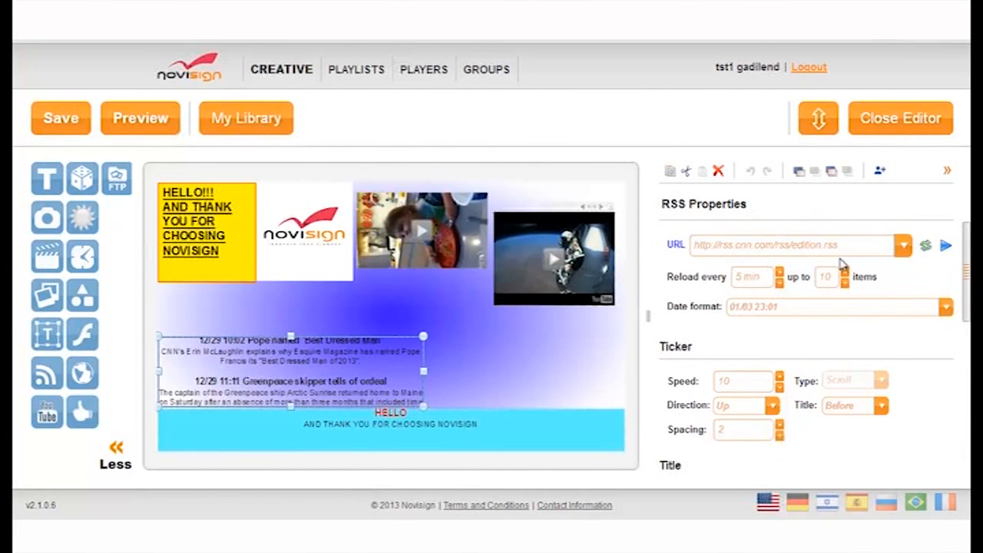
pyautogui.click(902, 249)
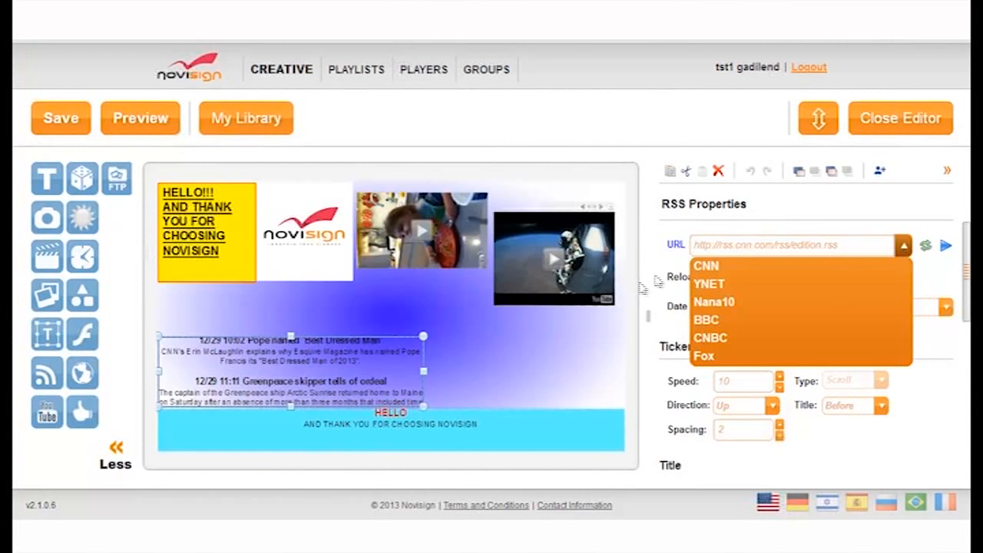
pyautogui.click(581, 348)
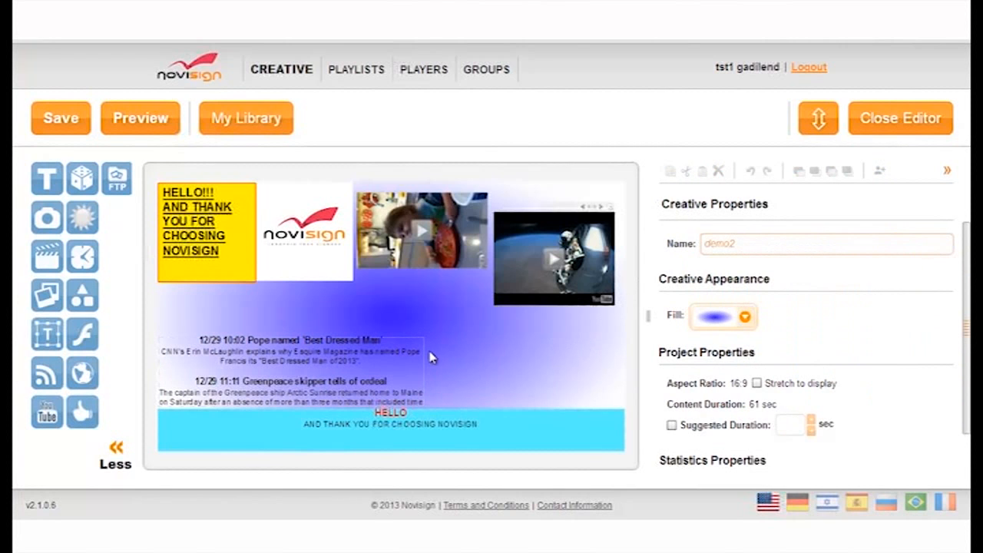
pyautogui.click(391, 357)
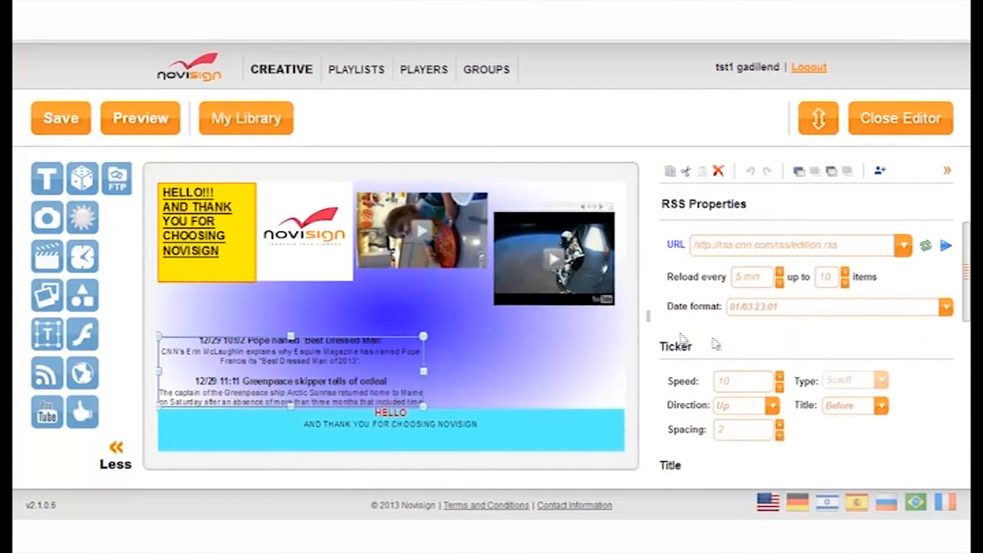
# - Set the RSS feed to reload every 6 min with up to 9 items
pyautogui.click(780, 272)
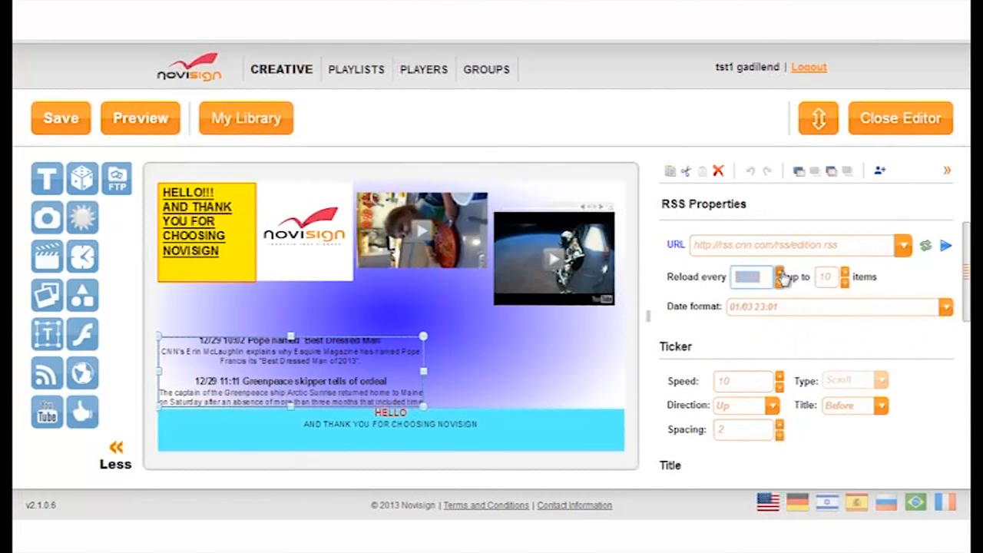
pyautogui.click(844, 283)
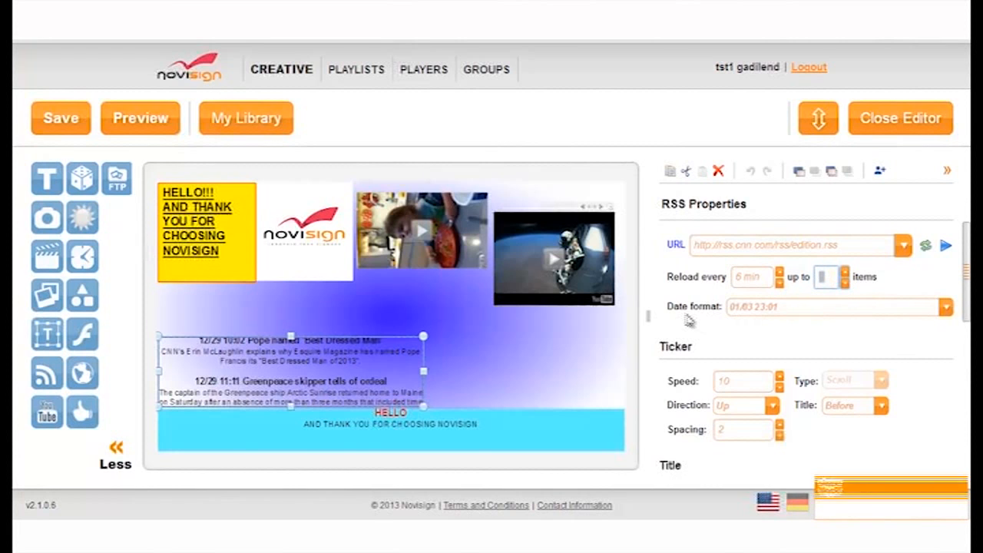
pyautogui.click(946, 308)
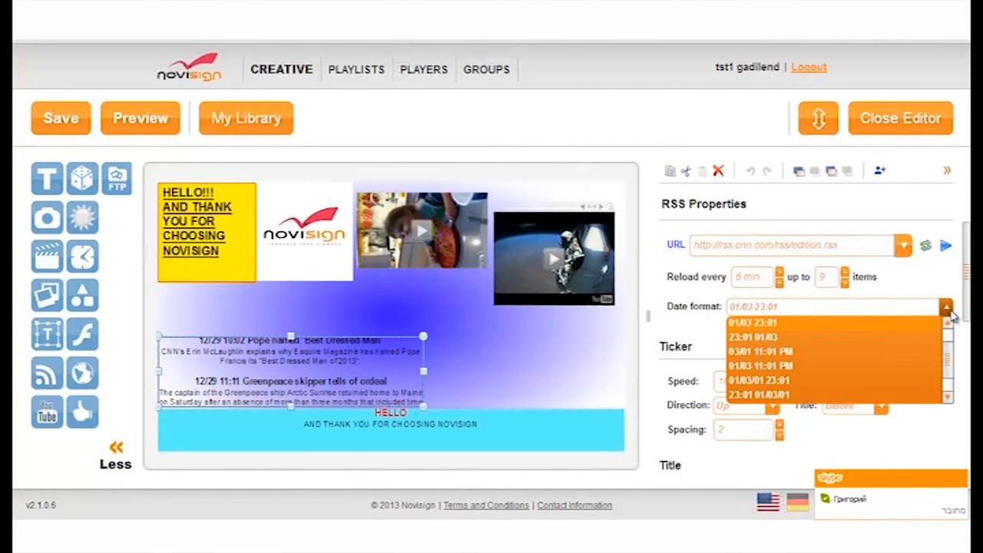
pyautogui.click(949, 309)
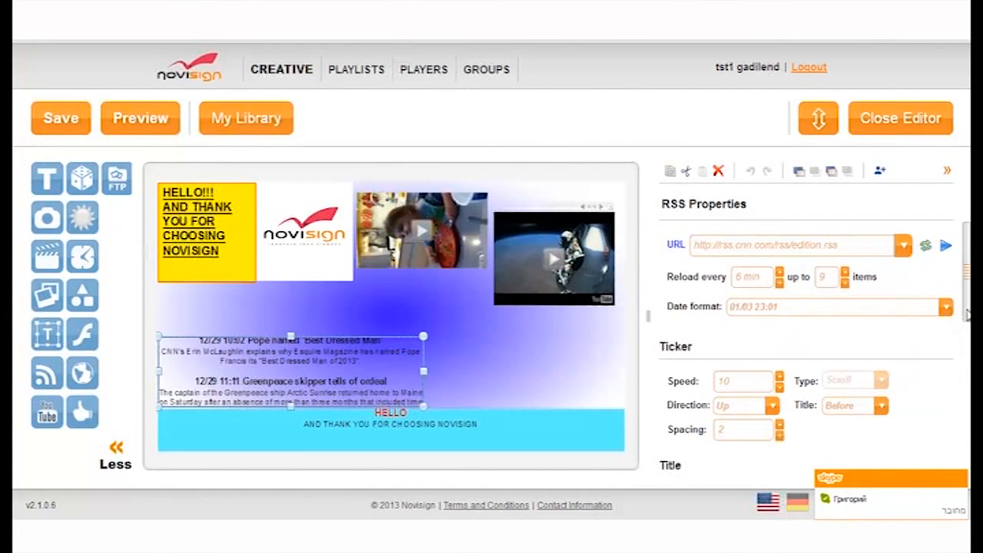
# - Set the RSS ticker's speed to 9 and its scroll direction to Down
pyautogui.scroll(-3, 966, 315)
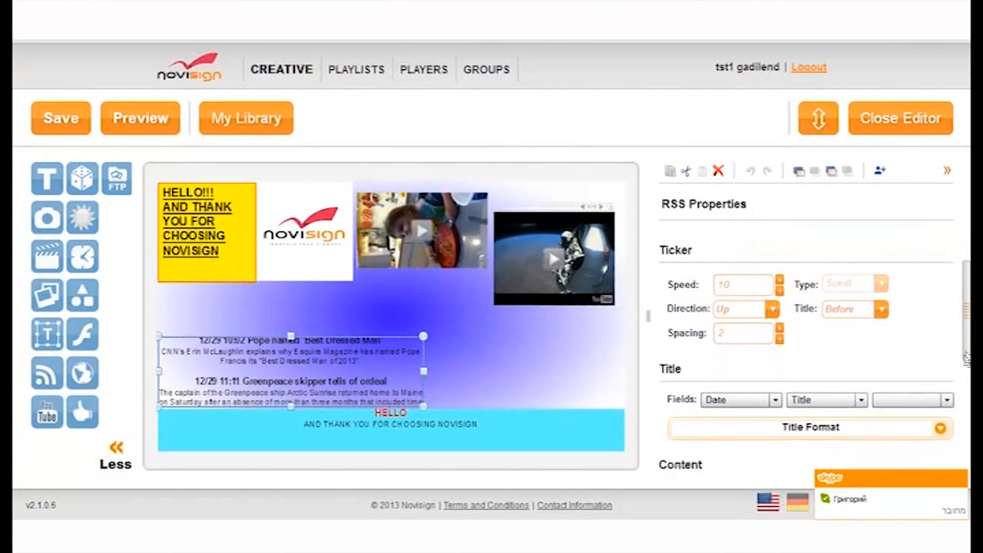
pyautogui.click(779, 253)
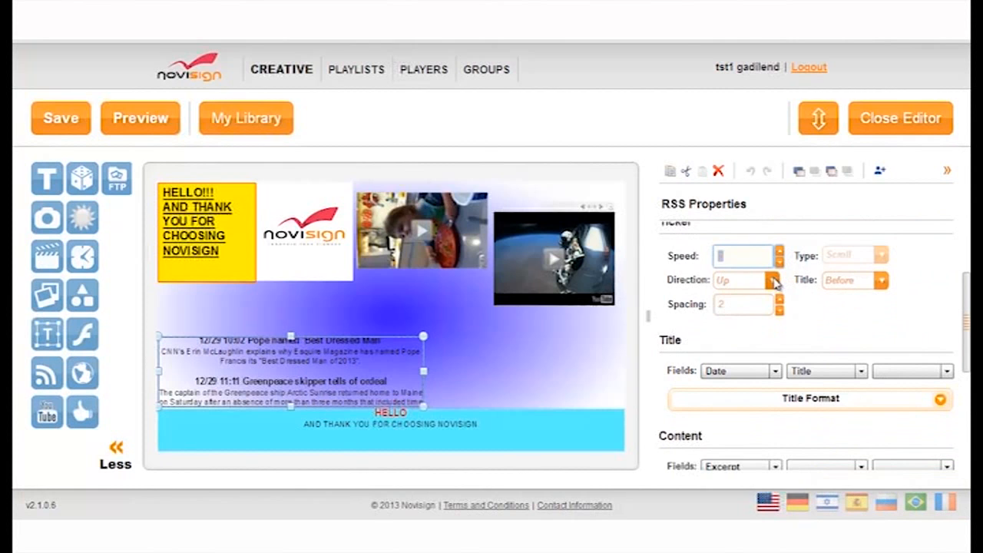
pyautogui.click(773, 281)
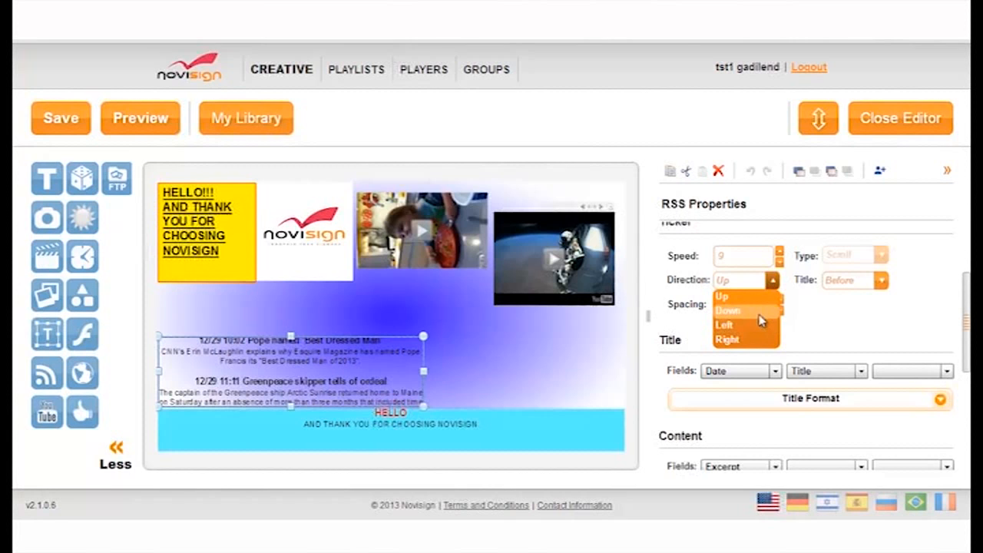
pyautogui.click(764, 311)
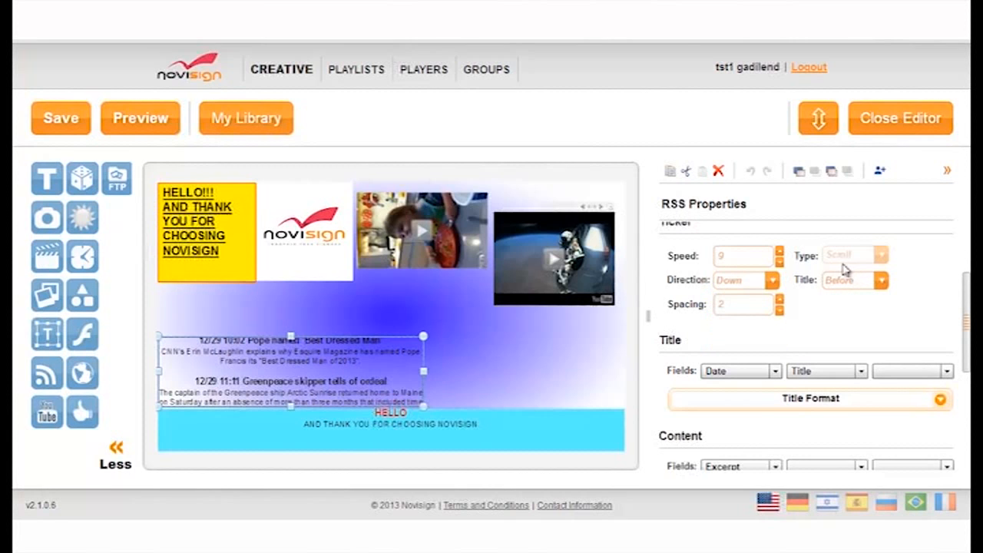
# - Change the title text colour of the RSS element to dark blue
pyautogui.moveTo(965, 318); pyautogui.dragTo(967, 355)
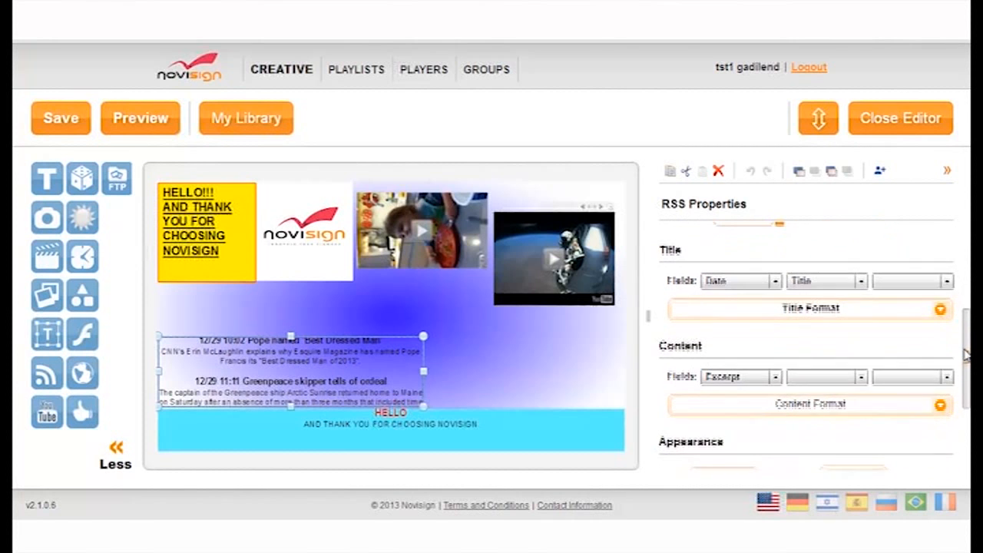
pyautogui.click(940, 308)
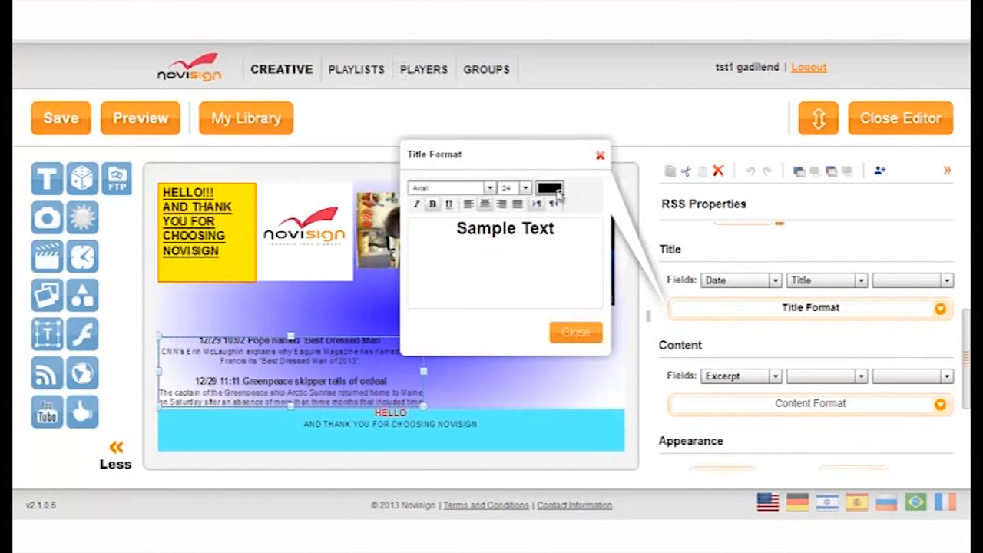
pyautogui.click(559, 192)
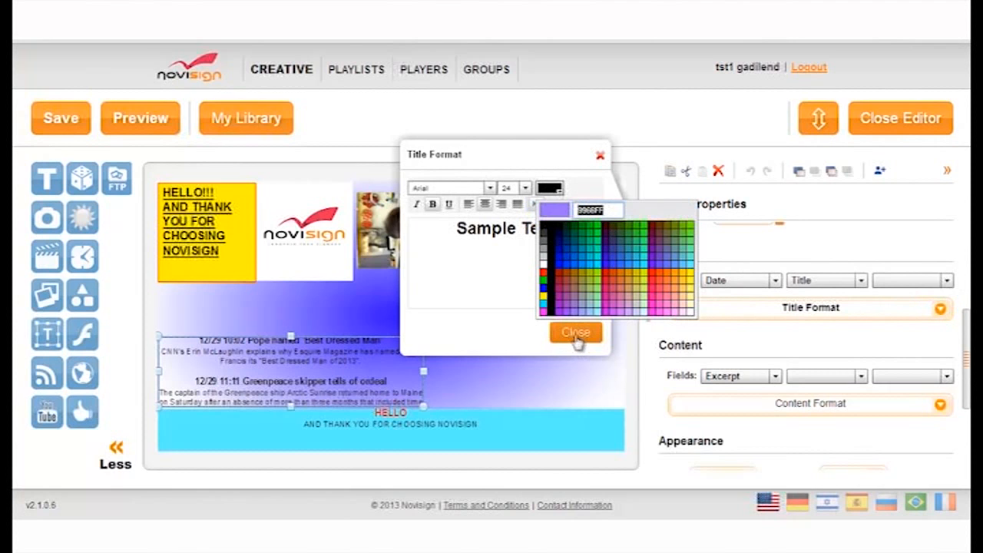
pyautogui.click(559, 251)
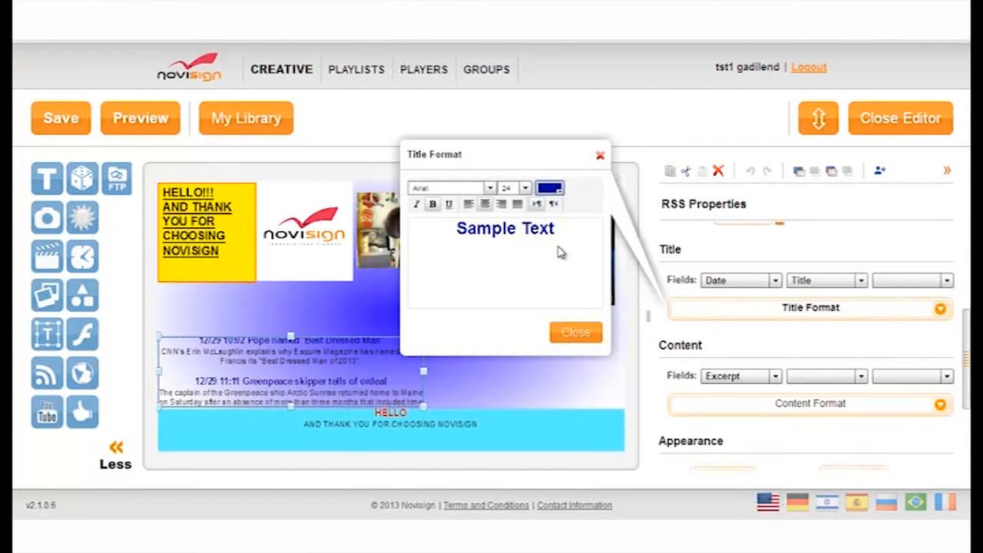
# - Narrow the RSS element and the ticker below it to about 32% of the slide's width
pyautogui.click(574, 338)
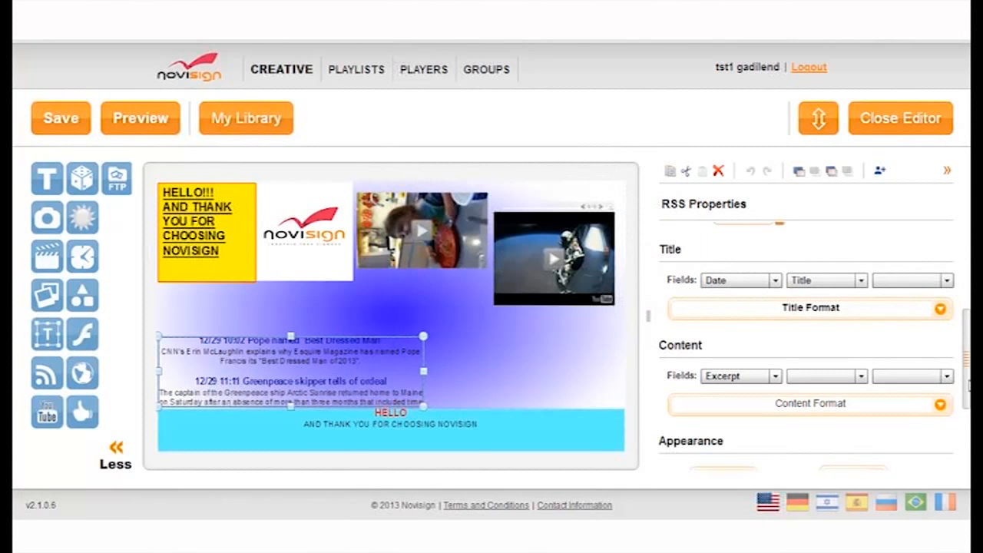
pyautogui.moveTo(967, 382); pyautogui.dragTo(965, 448)
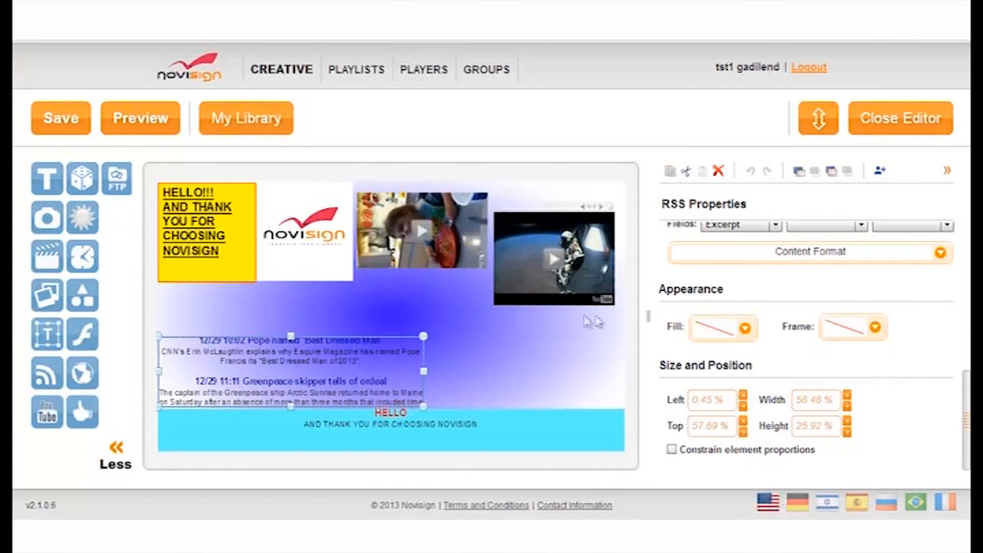
pyautogui.moveTo(417, 369); pyautogui.dragTo(329, 354)
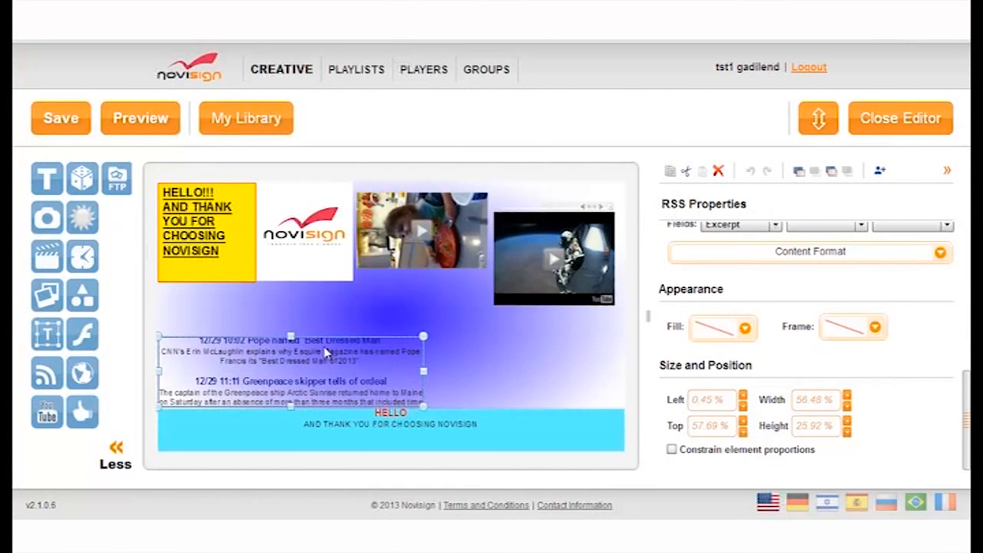
pyautogui.click(592, 426)
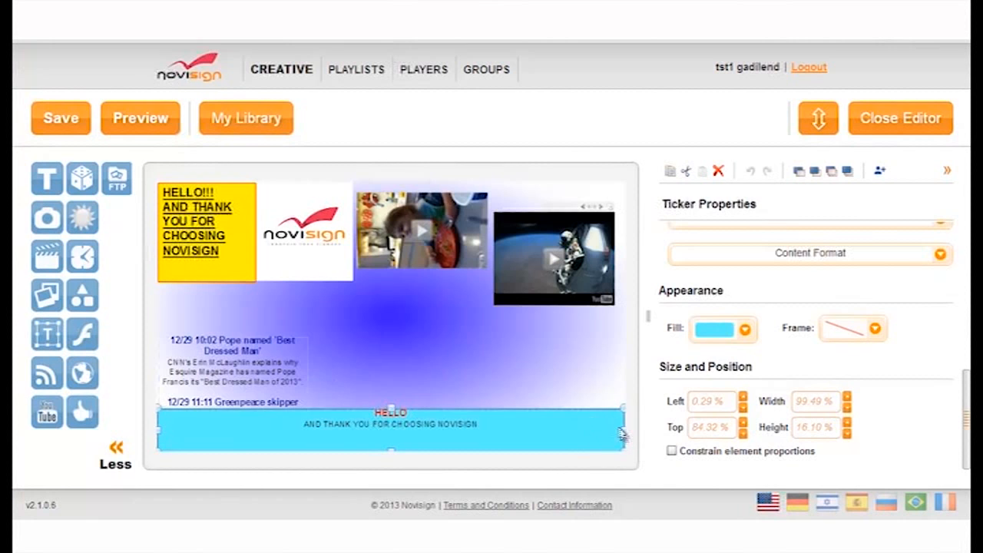
pyautogui.moveTo(622, 428); pyautogui.dragTo(307, 450)
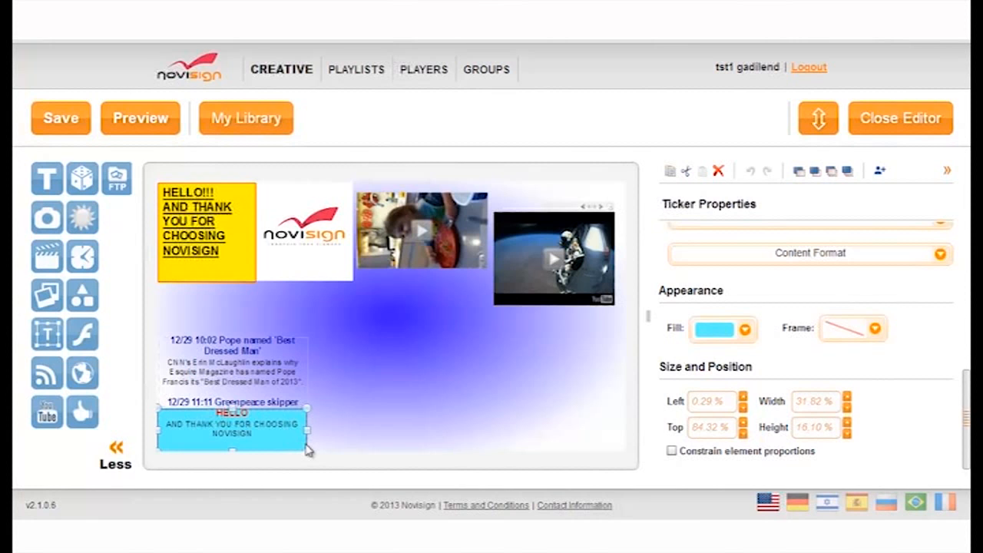
# - Move the RSS element directly under the yellow text box and place the ticker beside it, under the logo and video
pyautogui.click(261, 362)
pyautogui.moveTo(261, 363); pyautogui.dragTo(263, 325)
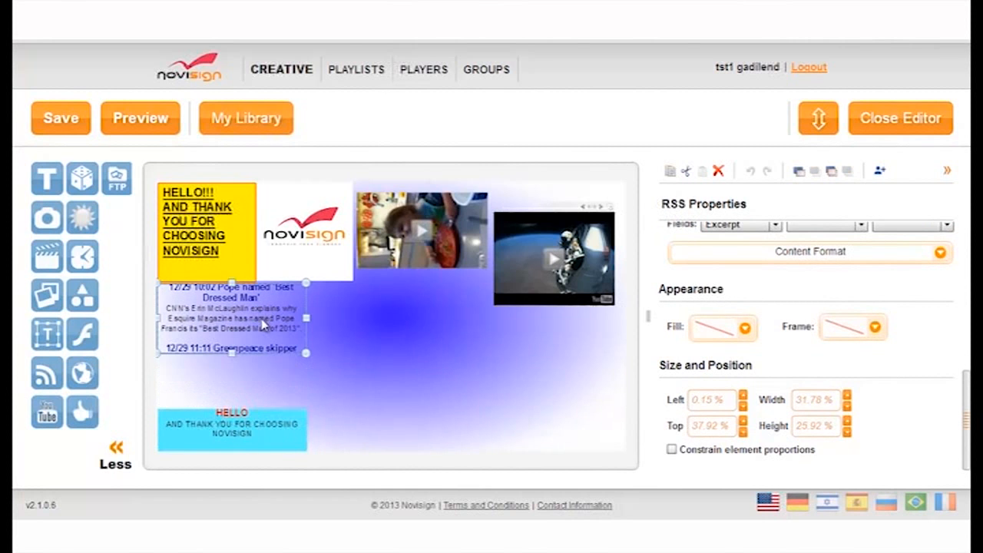
pyautogui.click(283, 445)
pyautogui.moveTo(283, 445); pyautogui.dragTo(435, 320)
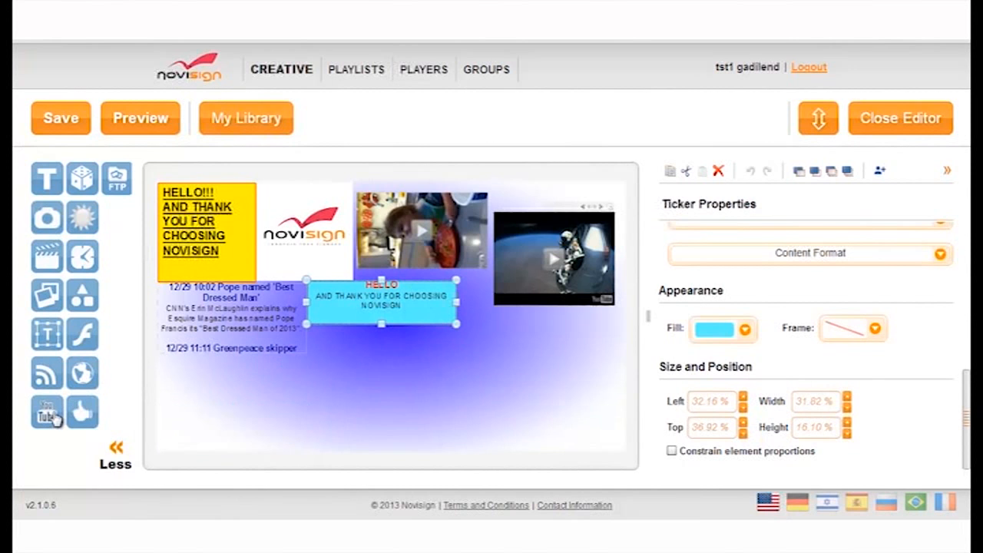
# - Add a YouTube element at the slide's left edge below the RSS feed and choose the preset FTV video
pyautogui.moveTo(47, 415); pyautogui.dragTo(207, 402)
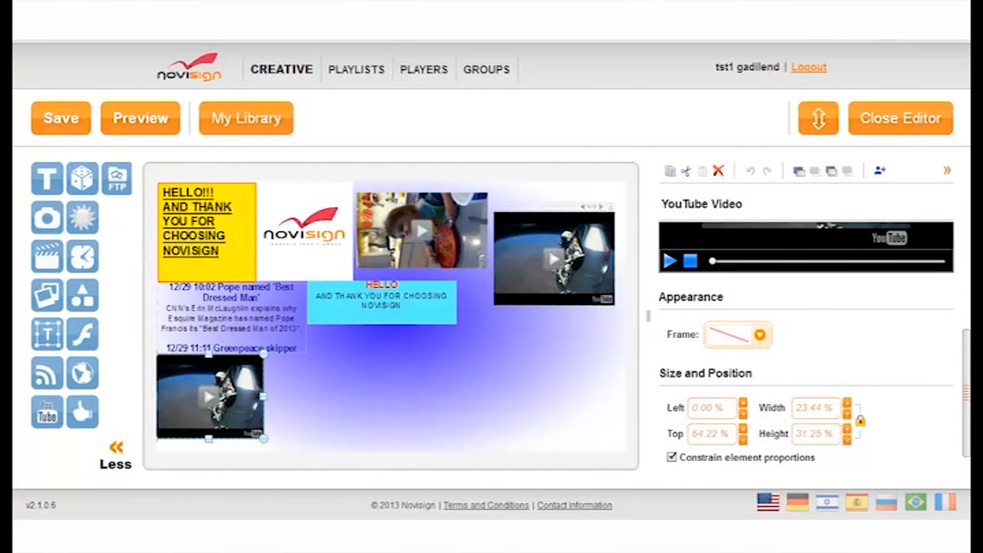
pyautogui.moveTo(969, 339); pyautogui.dragTo(969, 212)
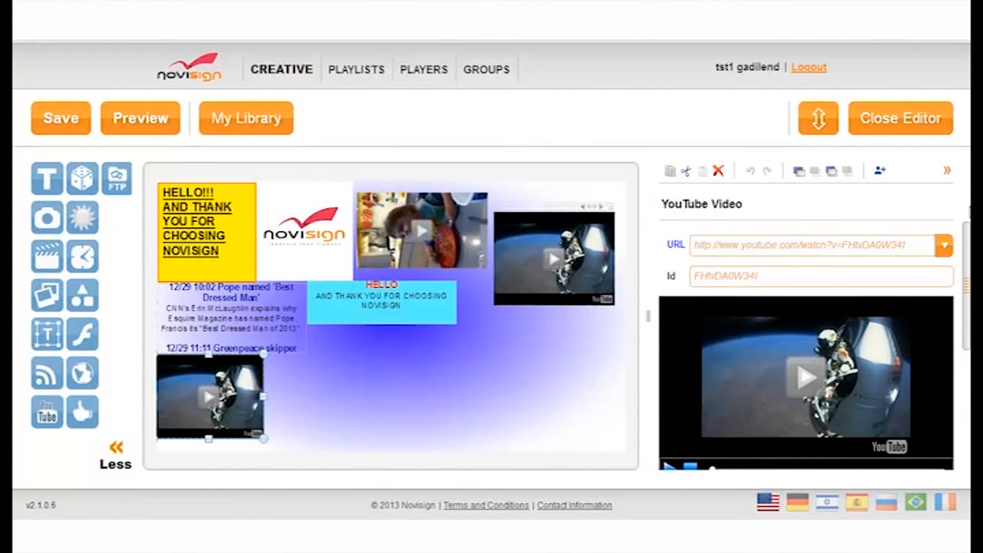
pyautogui.click(944, 247)
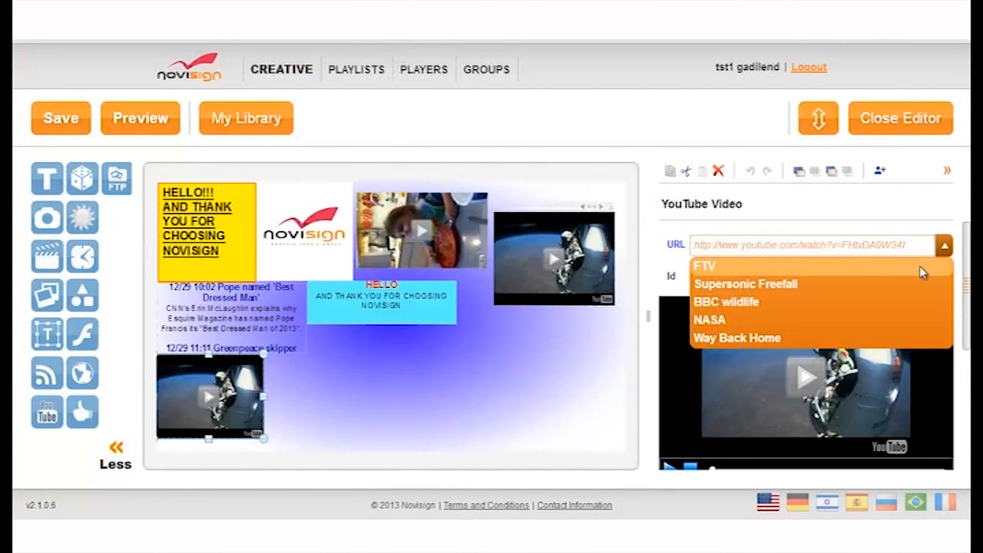
pyautogui.click(920, 266)
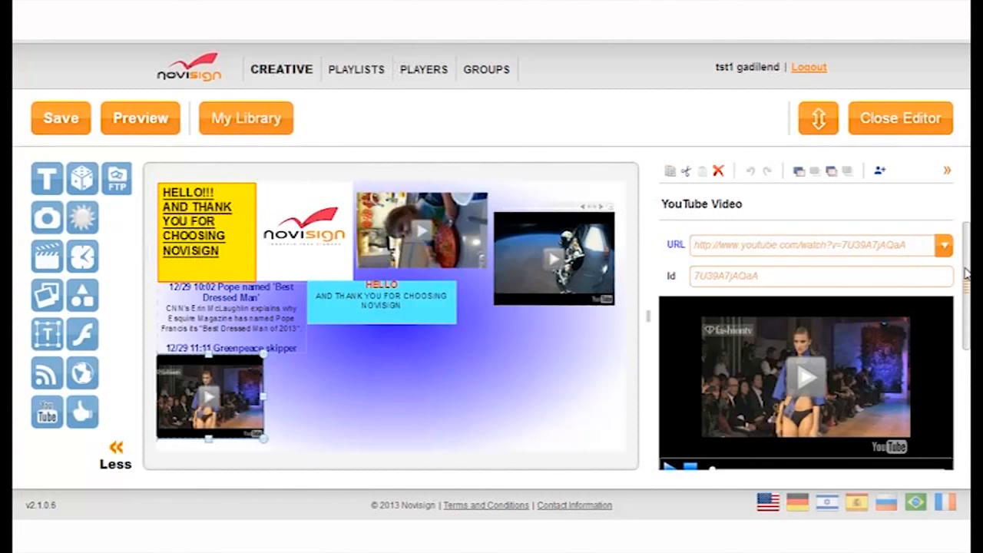
# - Give the YouTube video a green frame
pyautogui.moveTo(966, 273); pyautogui.dragTo(966, 350)
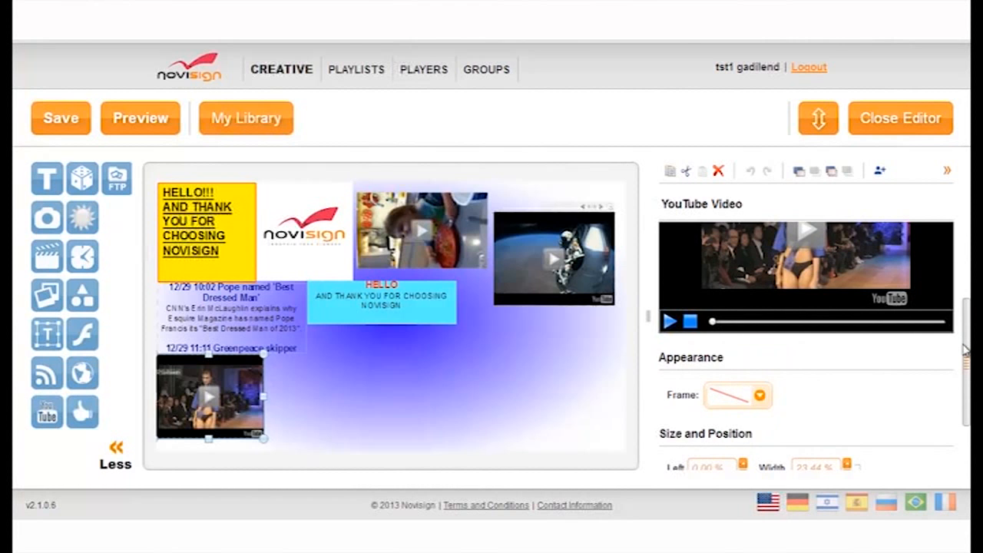
pyautogui.moveTo(966, 351); pyautogui.dragTo(960, 377)
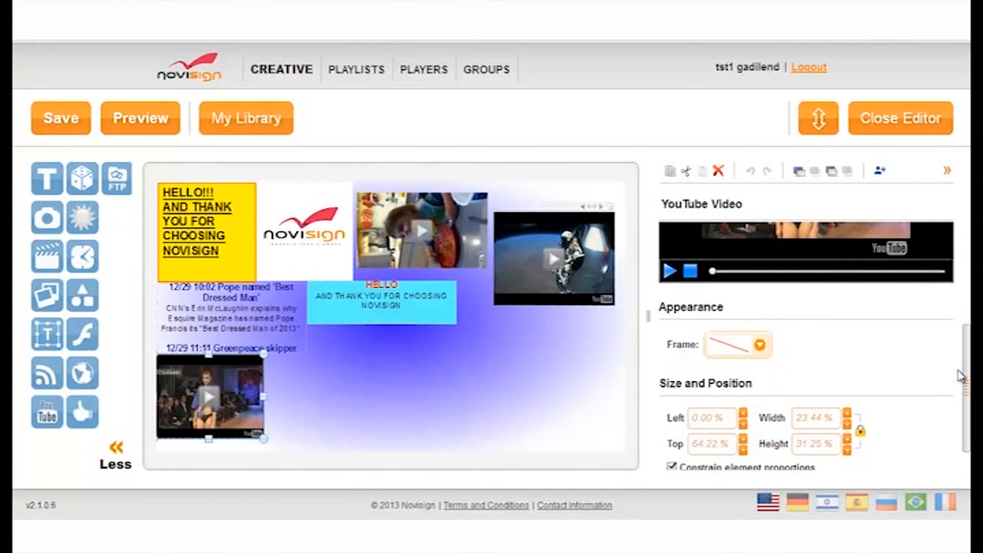
pyautogui.click(762, 345)
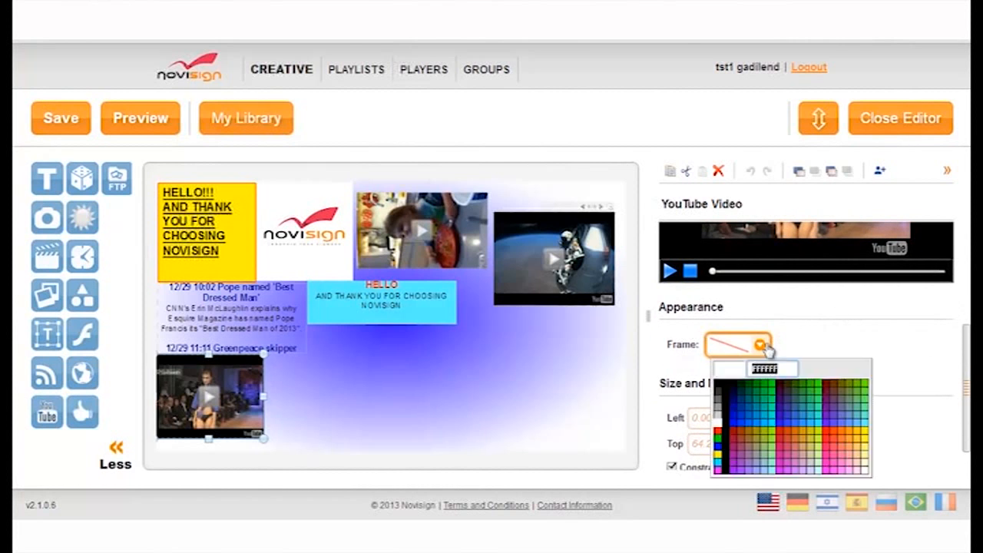
pyautogui.click(765, 385)
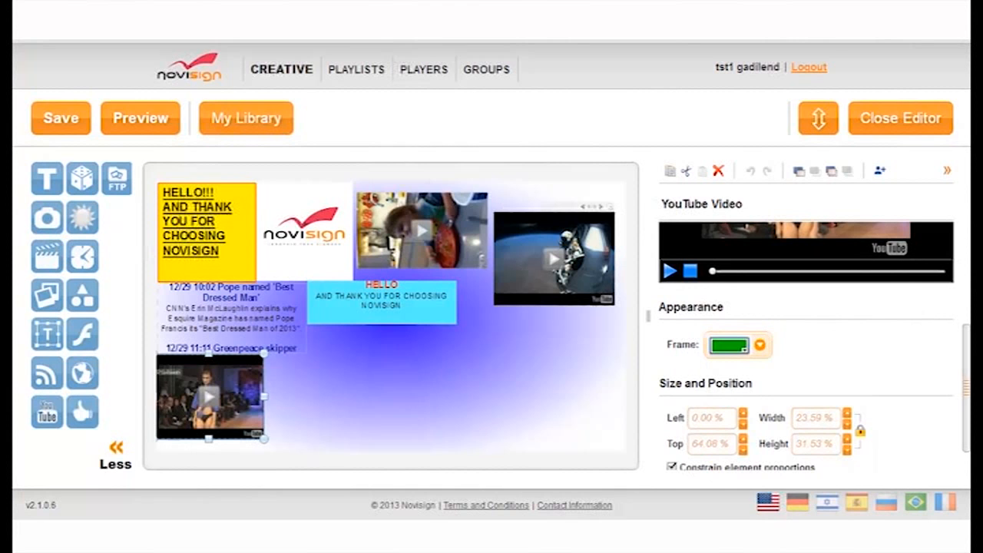
# - Enlarge the YouTube video to about 27% wide and move it to the slide's lower right corner
pyautogui.scroll(-1, 807, 346)
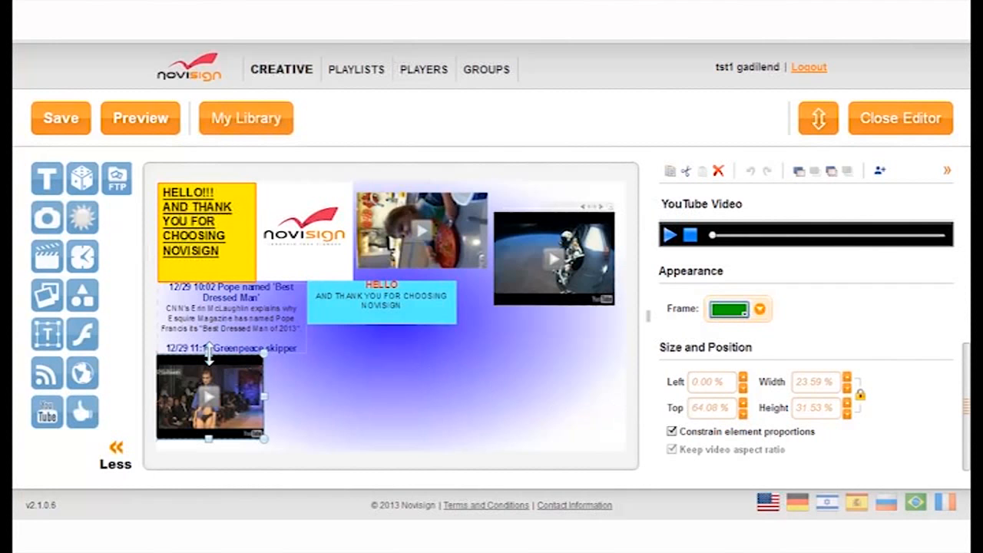
pyautogui.moveTo(219, 376); pyautogui.dragTo(408, 340)
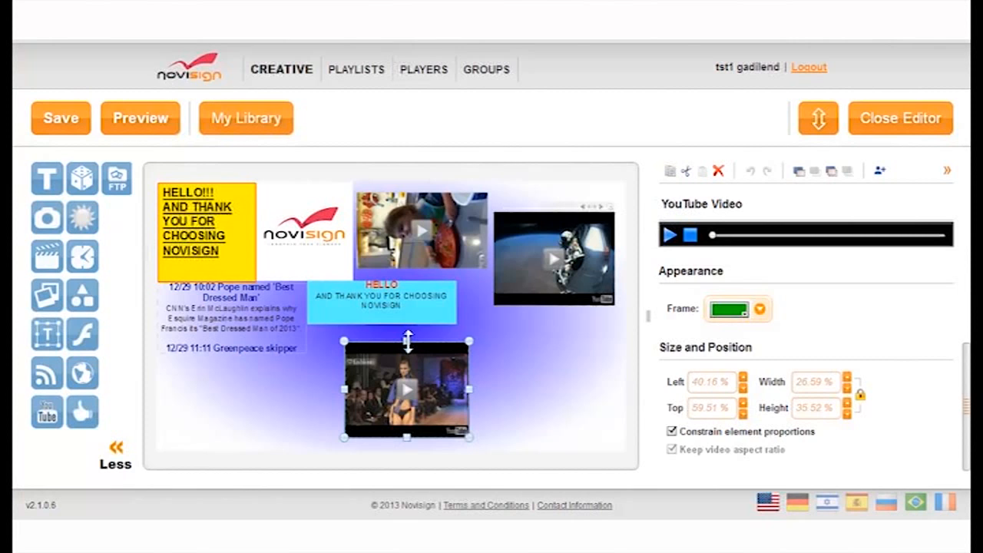
pyautogui.moveTo(434, 372); pyautogui.dragTo(582, 376)
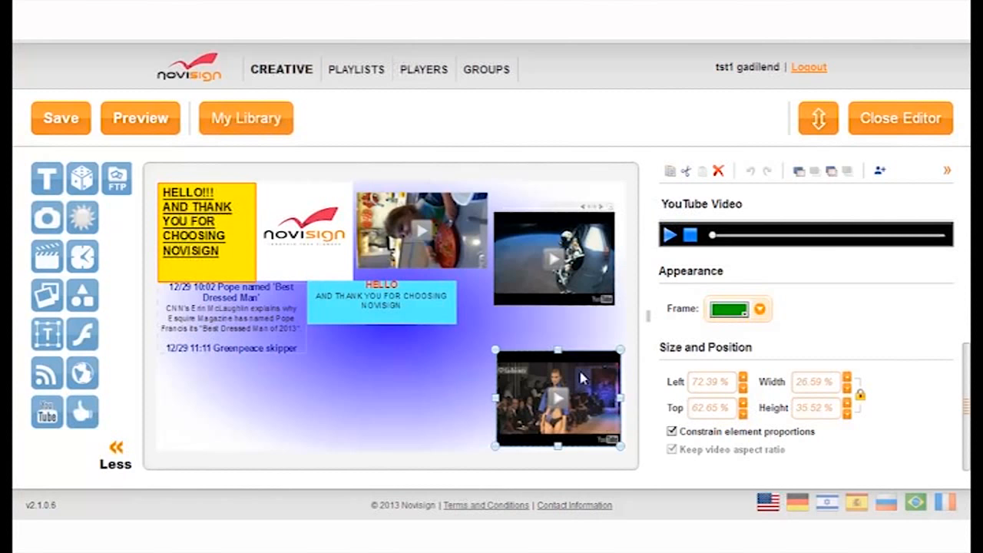
pyautogui.click(234, 399)
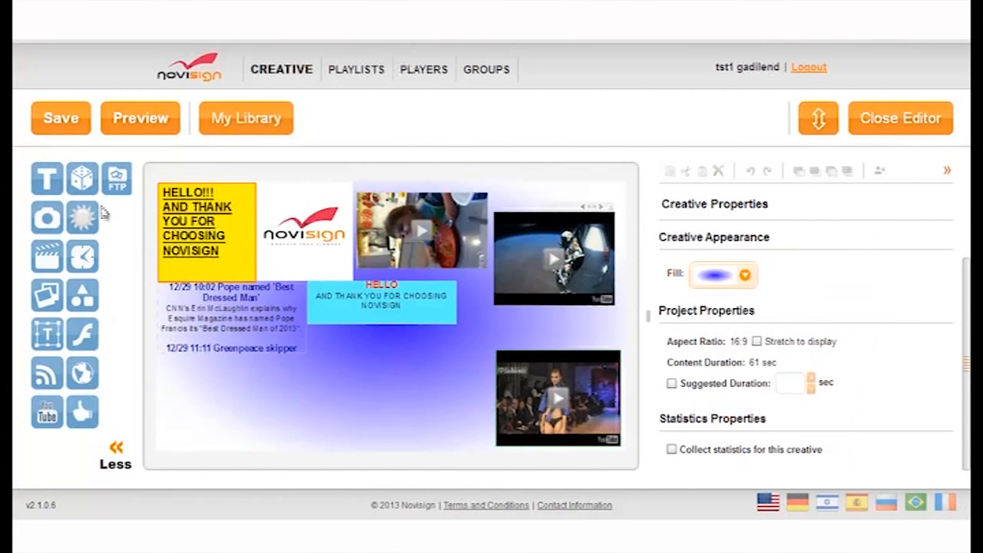
# - Add a weather element below the RSS feed, reduce its height and position it just under the feed
pyautogui.moveTo(91, 219); pyautogui.dragTo(239, 399)
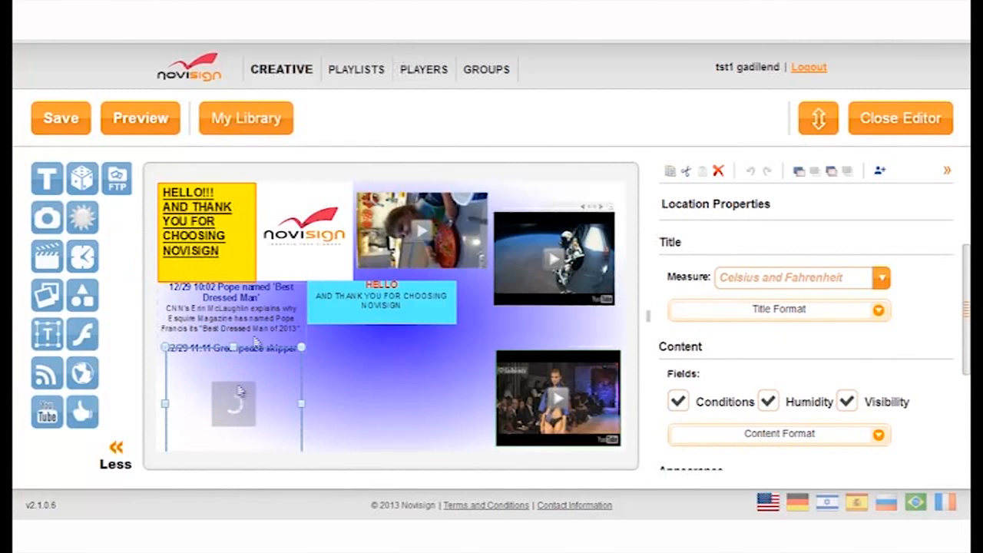
pyautogui.moveTo(233, 347); pyautogui.dragTo(234, 382)
pyautogui.moveTo(261, 416); pyautogui.dragTo(260, 390)
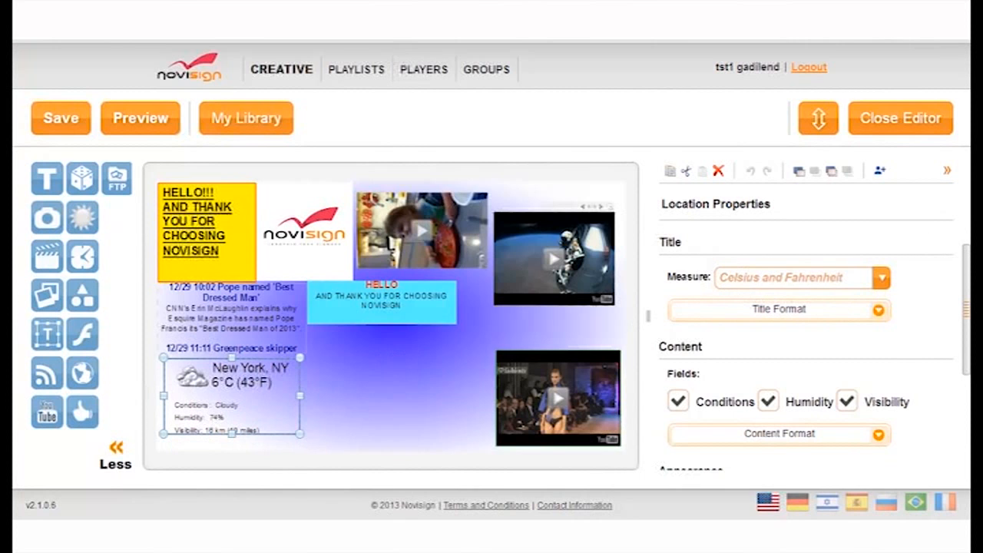
# - Set the weather element's location to United Kingdom by searching for UK
pyautogui.moveTo(965, 256); pyautogui.dragTo(965, 219)
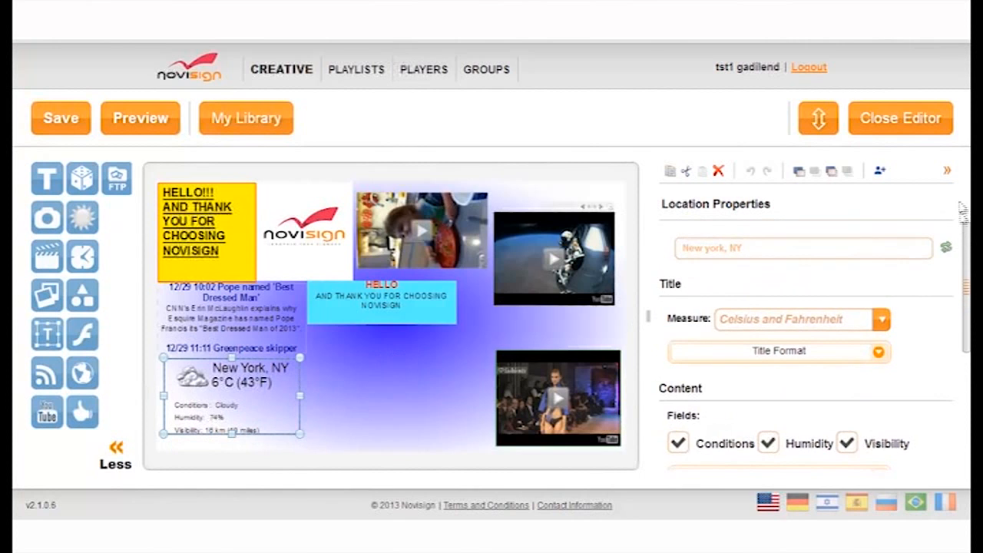
pyautogui.click(924, 259)
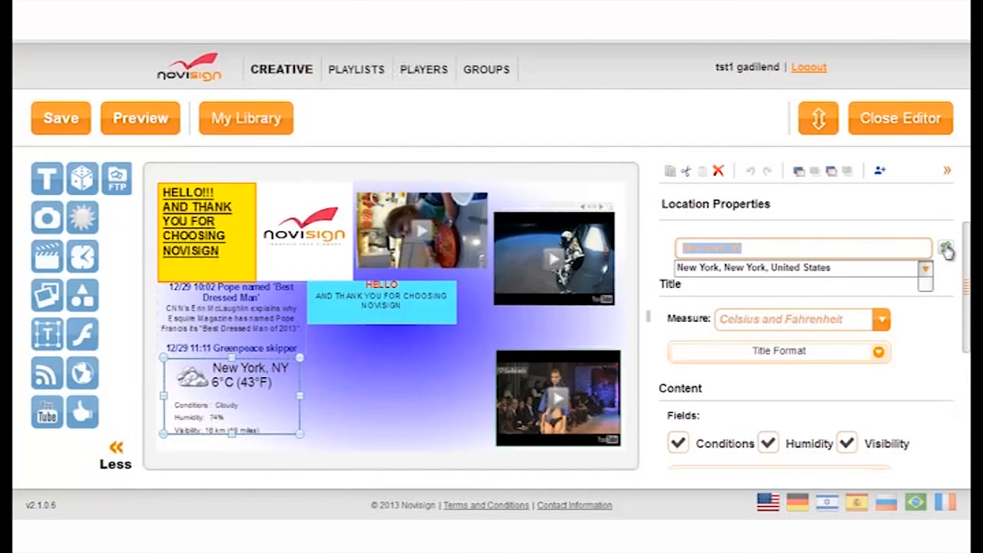
pyautogui.click(946, 248)
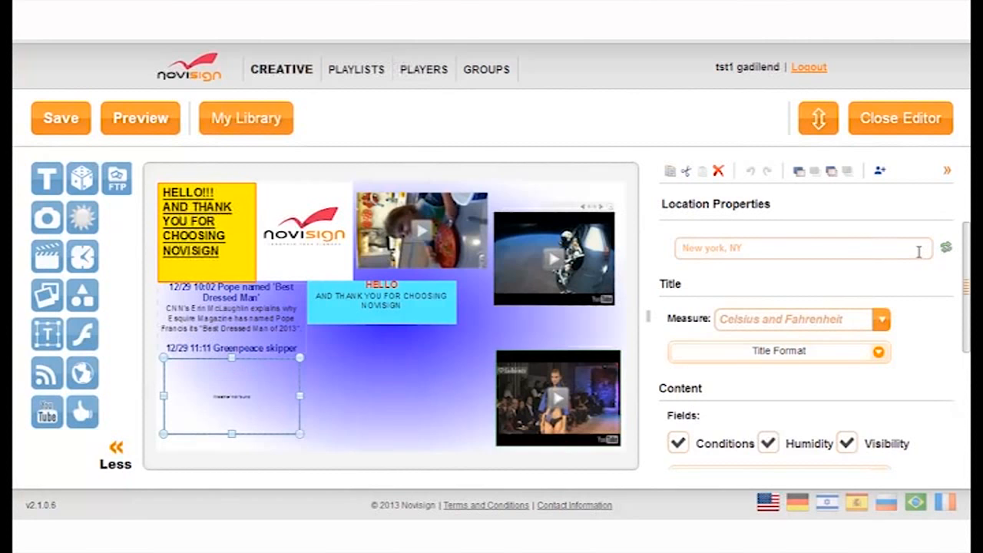
pyautogui.click(918, 251)
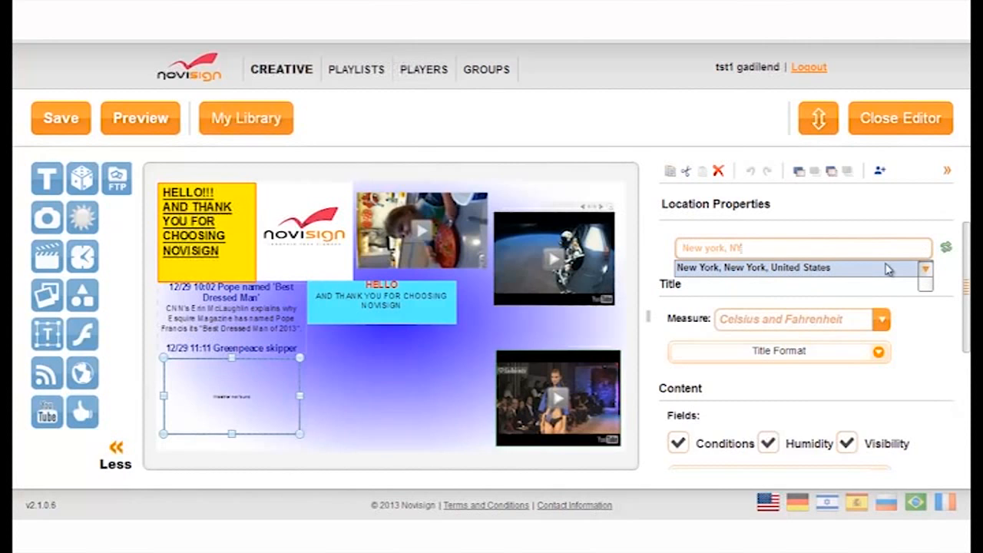
pyautogui.moveTo(863, 246); pyautogui.dragTo(680, 252)
pyautogui.press('BackSpace')
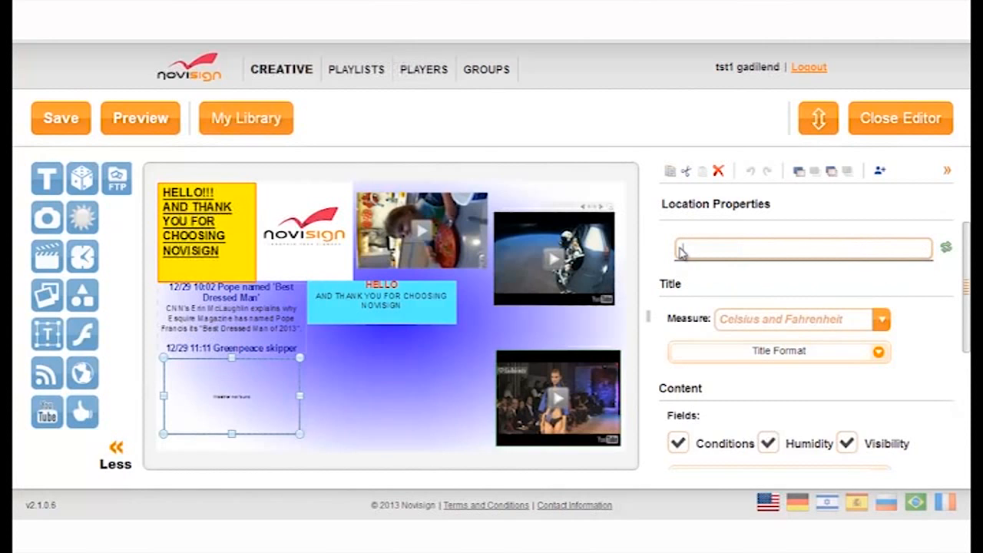
pyautogui.write('UK')
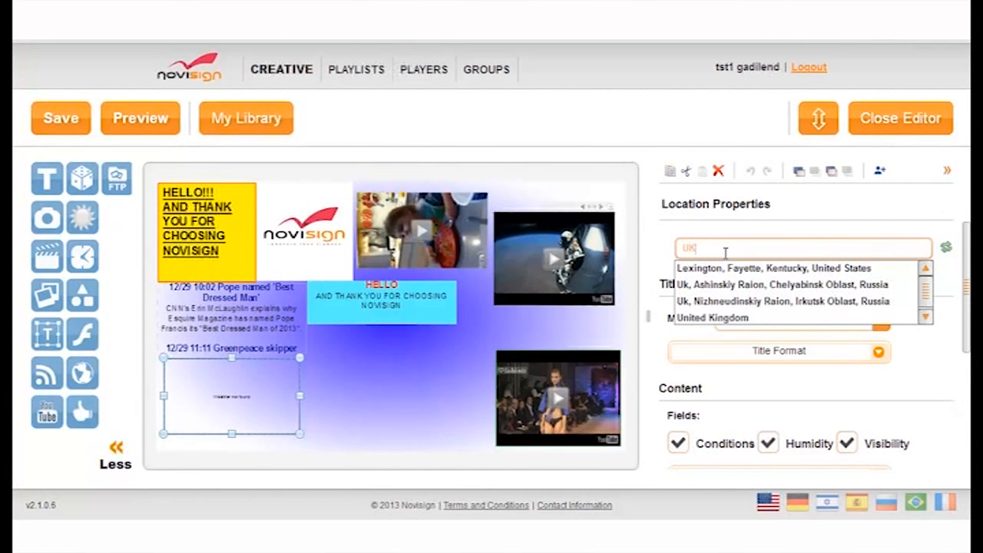
pyautogui.click(923, 360)
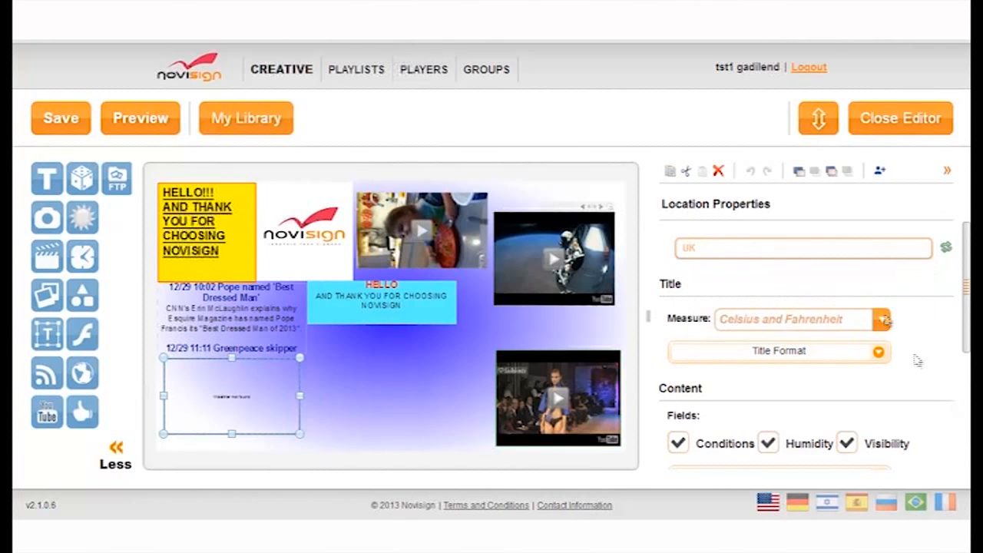
pyautogui.click(871, 250)
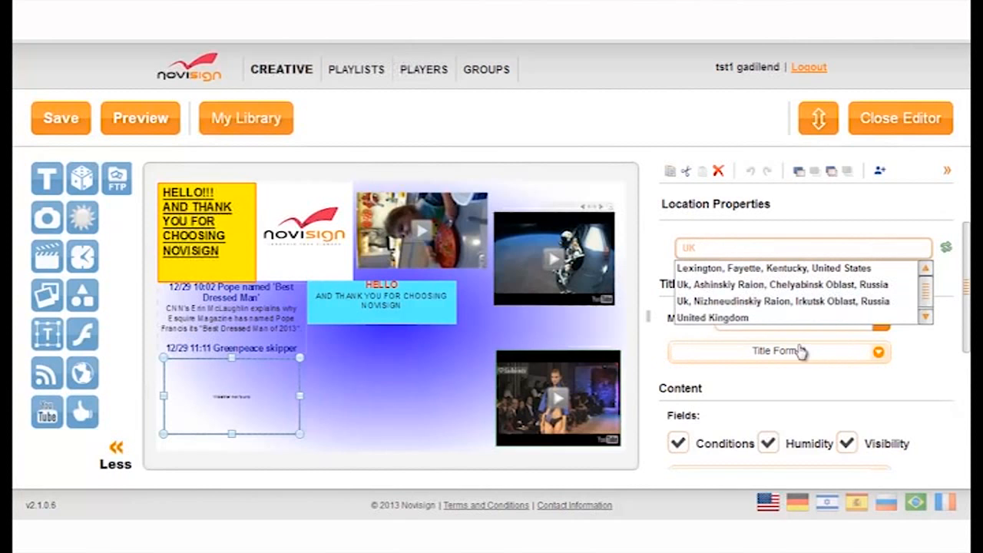
pyautogui.click(761, 318)
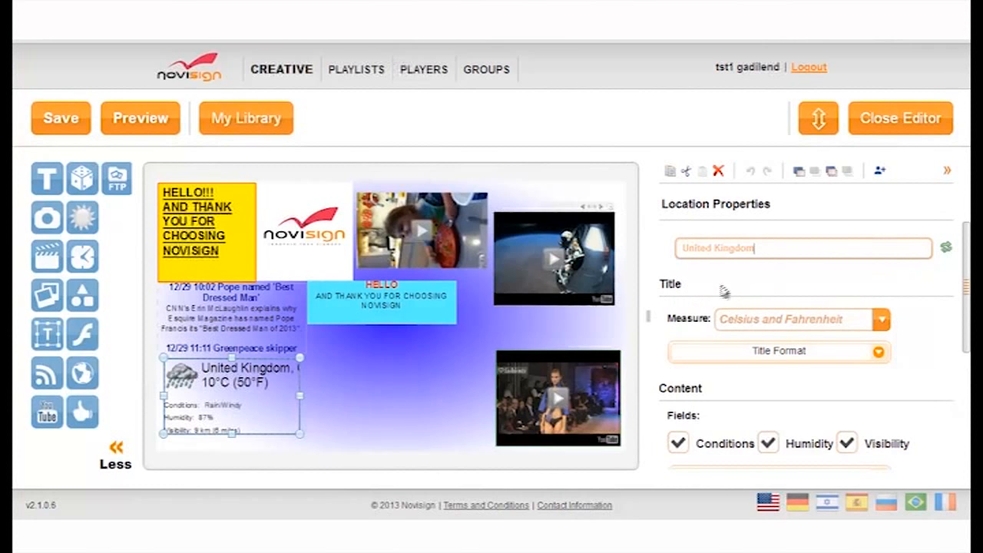
pyautogui.click(881, 323)
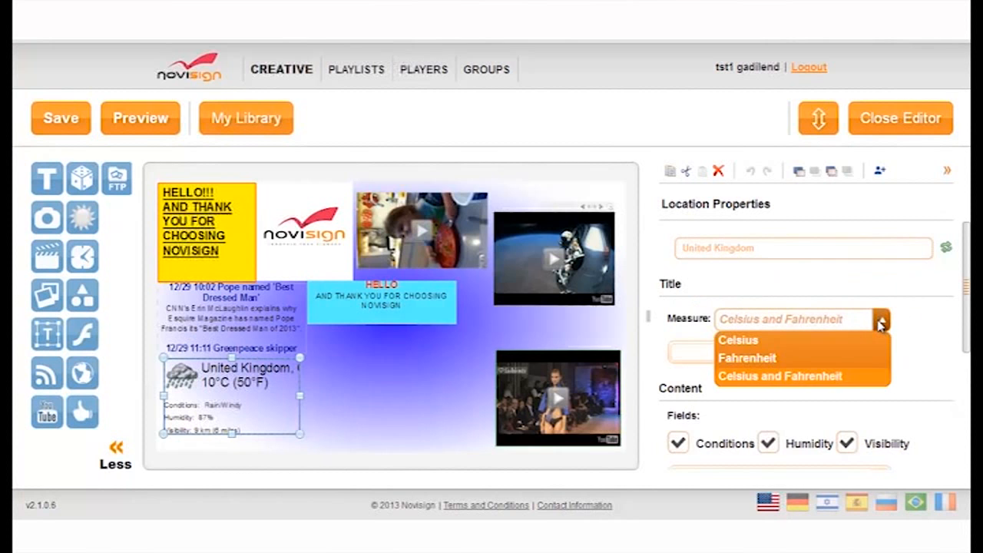
pyautogui.click(881, 323)
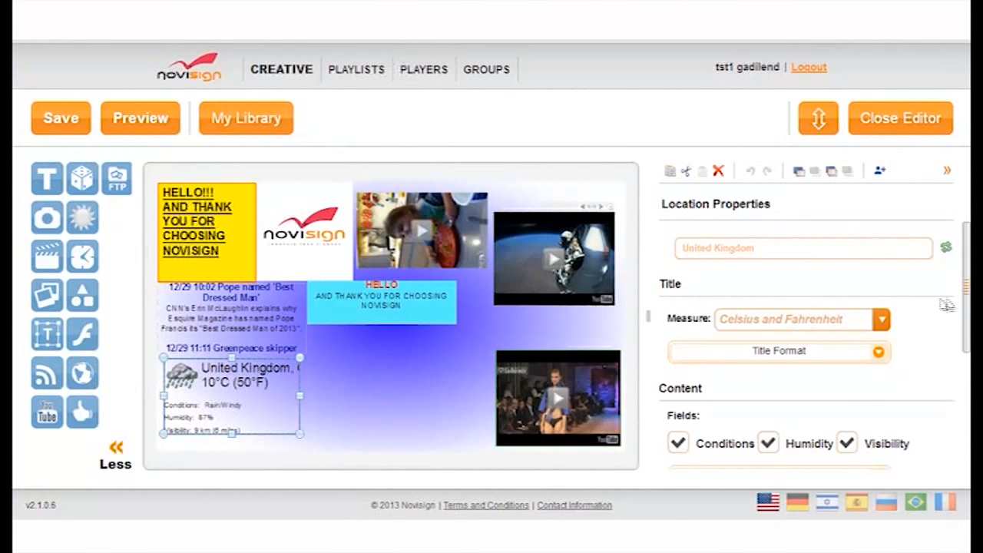
pyautogui.moveTo(967, 307); pyautogui.dragTo(964, 398)
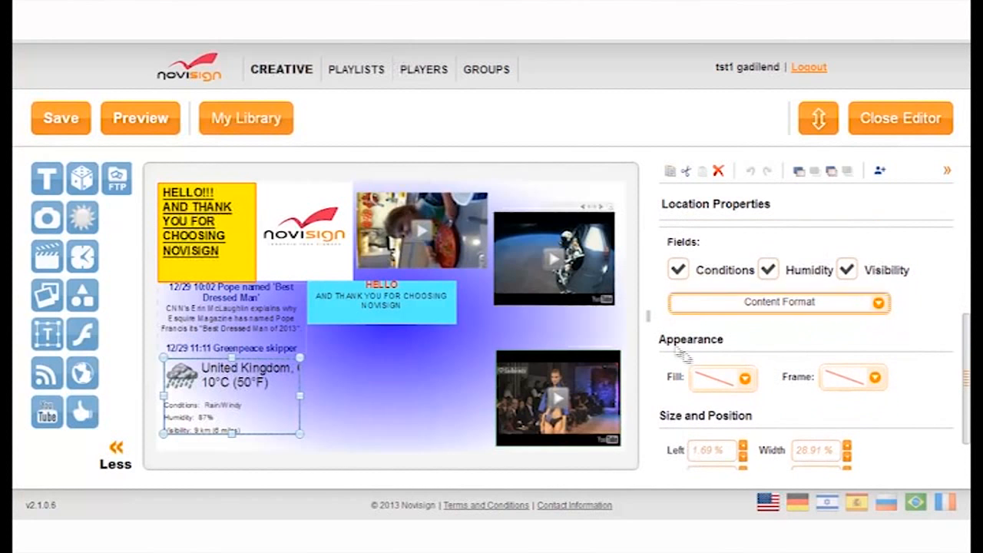
pyautogui.click(743, 390)
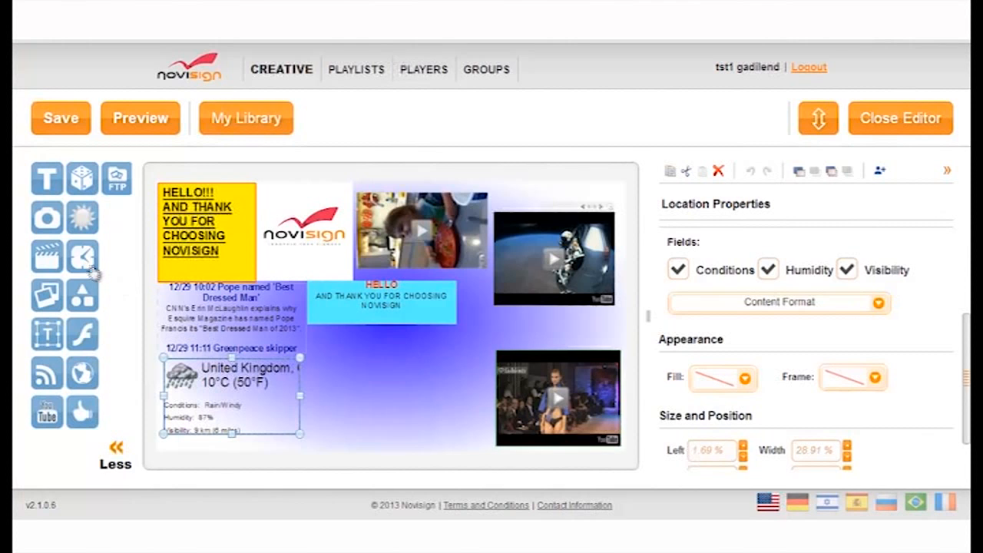
# - Add a clock element in the empty area between the weather element and the lower YouTube video
pyautogui.moveTo(85, 258); pyautogui.dragTo(374, 394)
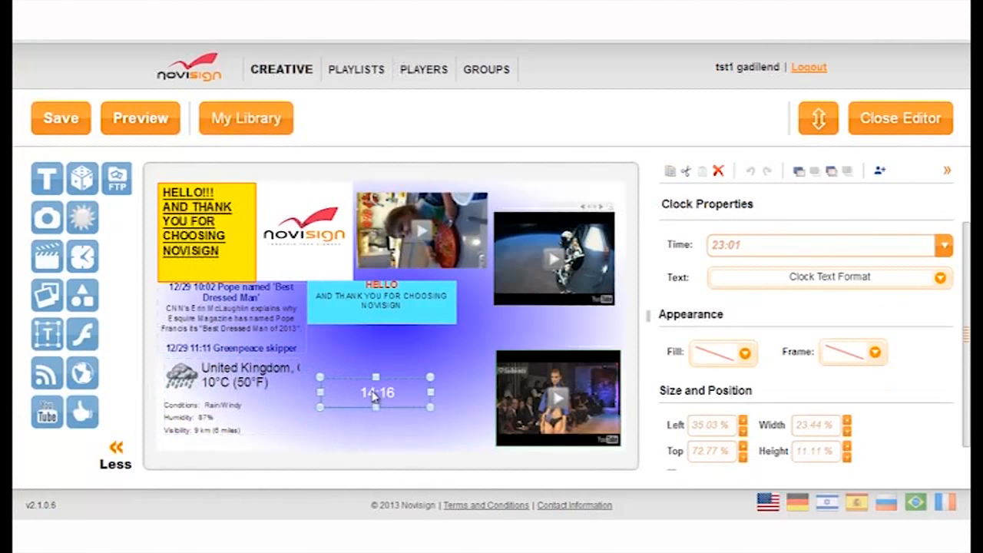
# - Resize the clock to about 12% high and move it next to the weather element, near the slide's lower edge
pyautogui.moveTo(375, 407); pyautogui.dragTo(376, 430)
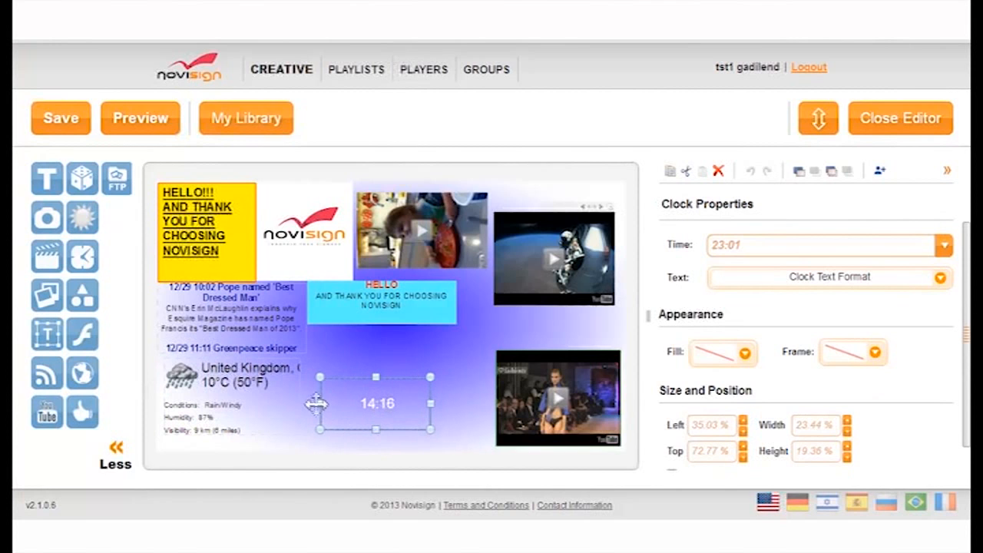
pyautogui.moveTo(319, 410); pyautogui.dragTo(305, 414)
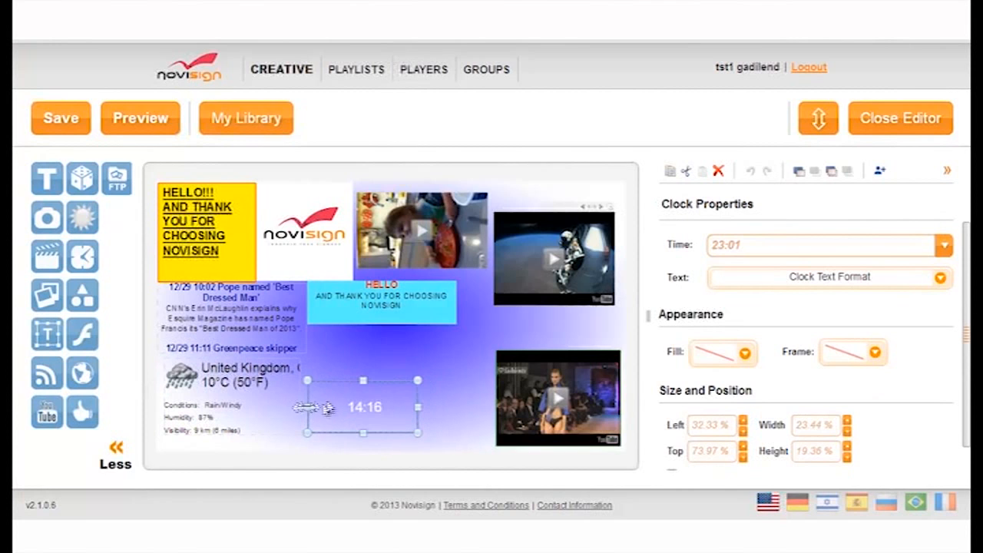
pyautogui.moveTo(363, 379); pyautogui.dragTo(363, 399)
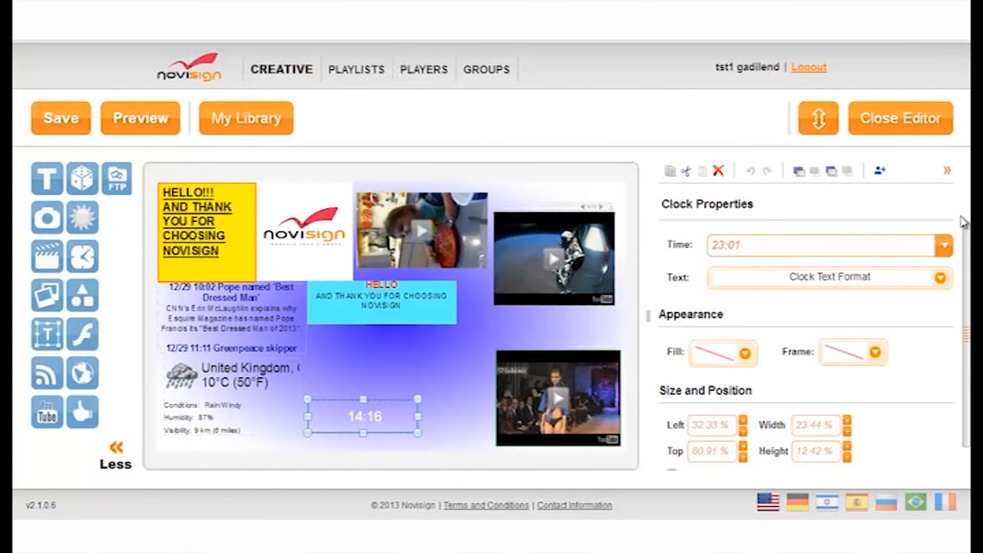
# - Set the clock's time format to 11:01 PM and its text colour to dark blue
pyautogui.click(944, 248)
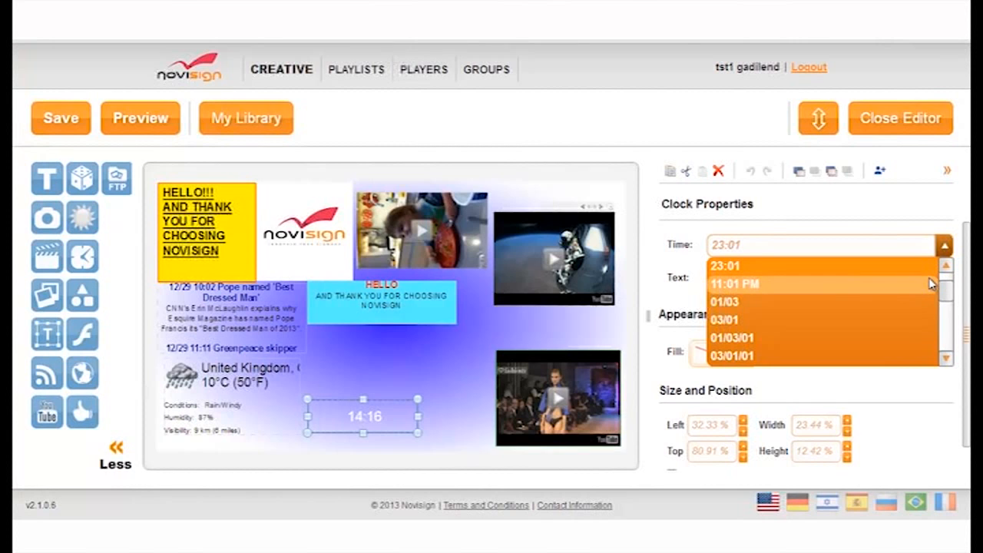
pyautogui.click(932, 284)
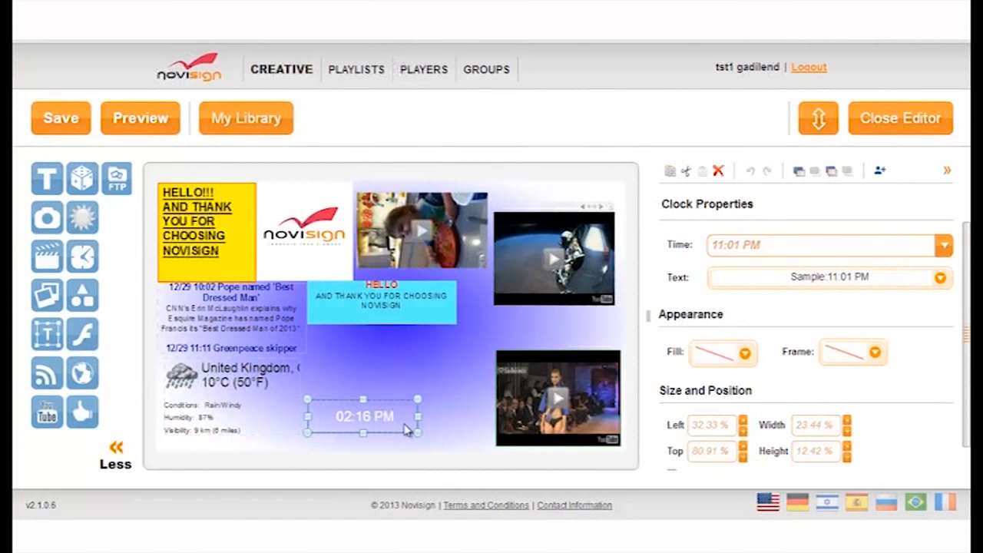
pyautogui.click(940, 278)
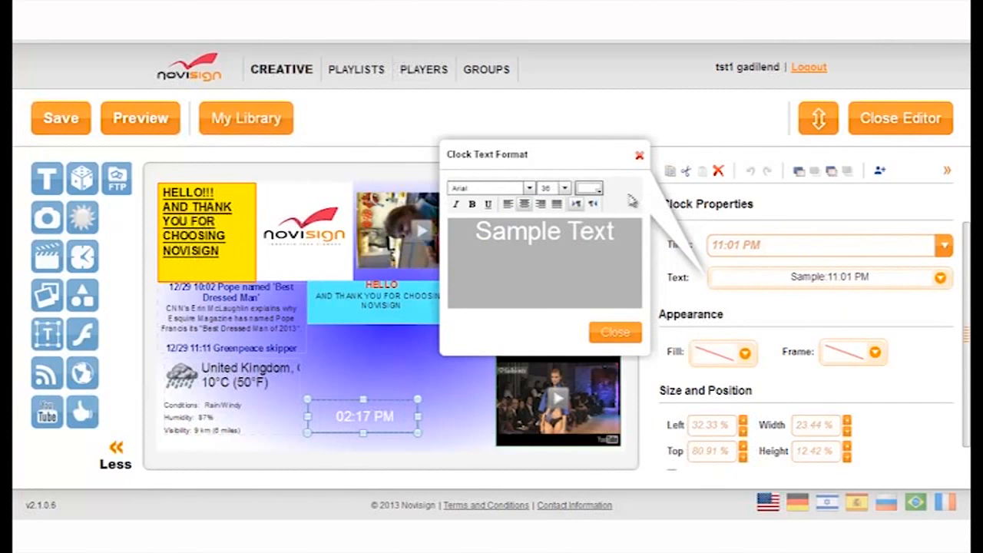
pyautogui.click(601, 192)
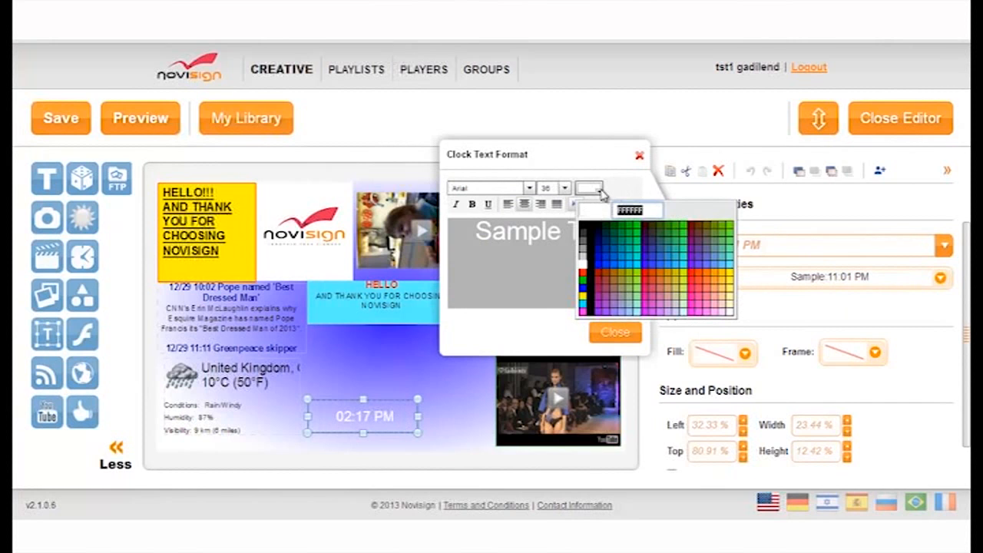
pyautogui.click(600, 251)
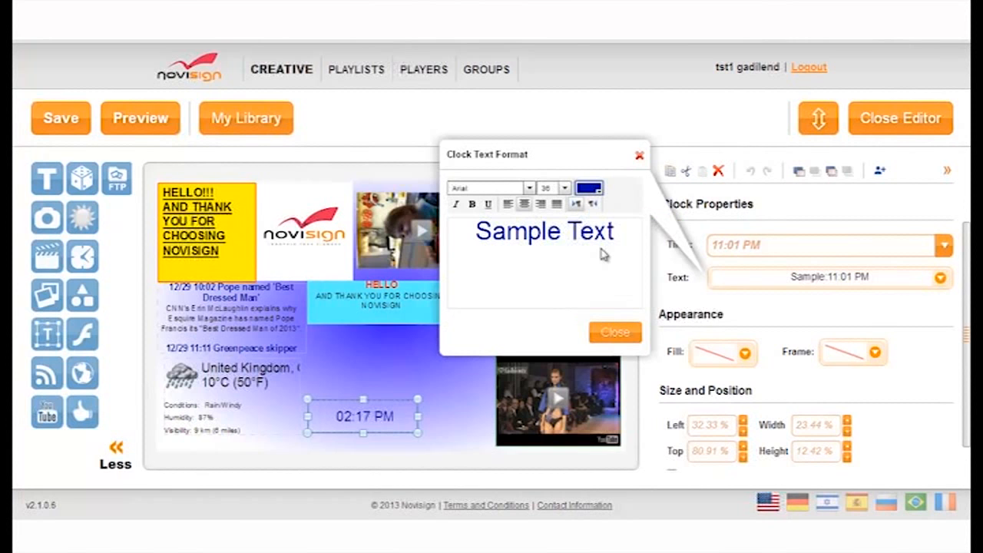
pyautogui.click(946, 373)
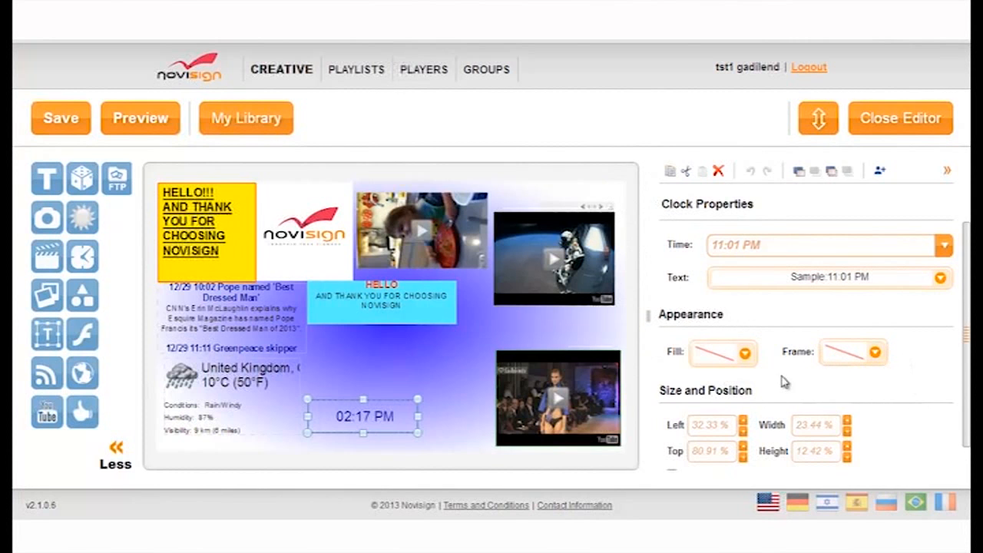
# - Fill the clock's background with solid pink
pyautogui.click(745, 354)
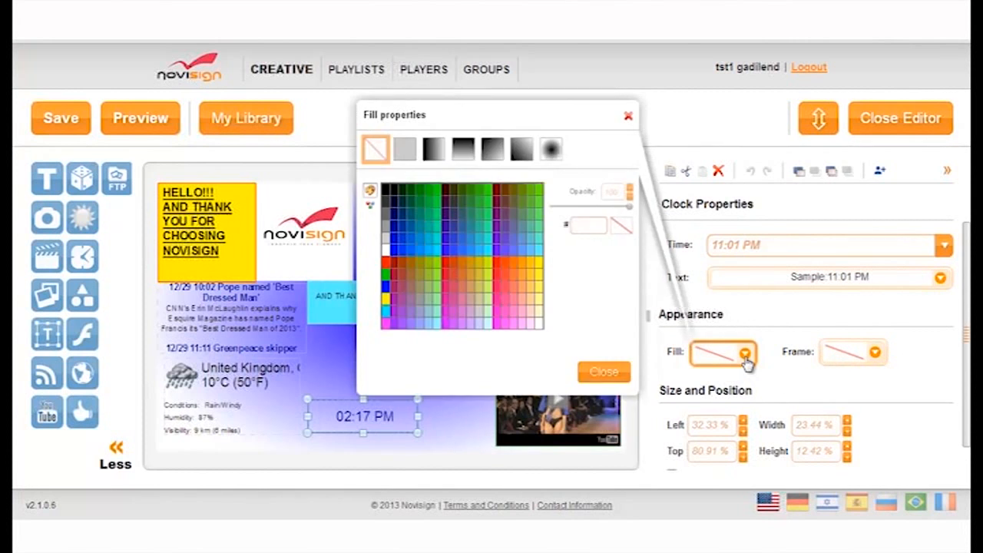
pyautogui.click(496, 299)
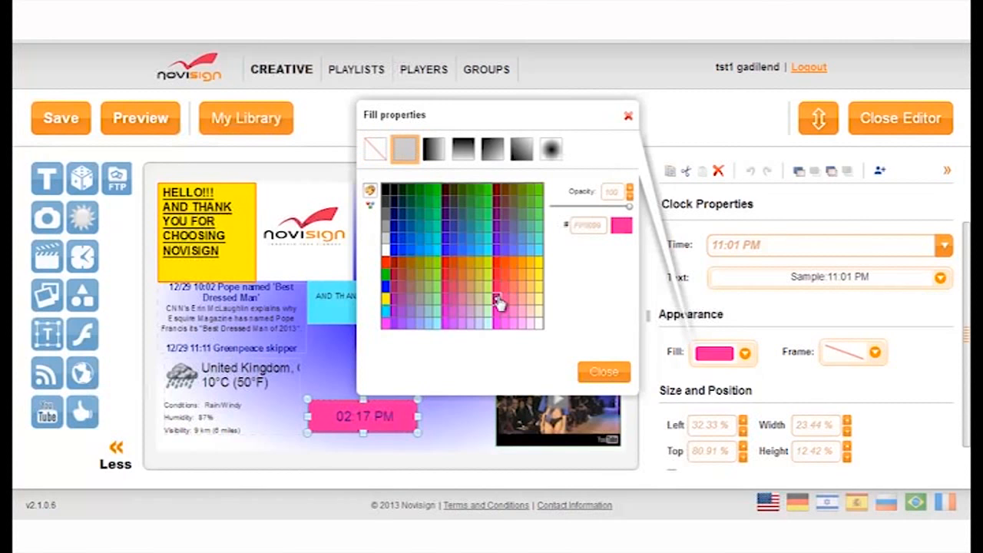
pyautogui.click(917, 391)
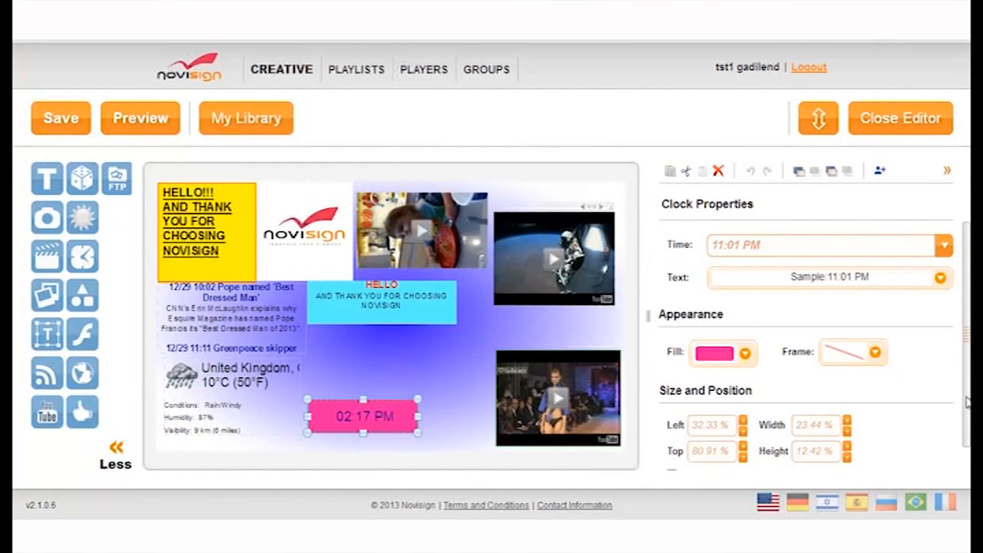
pyautogui.scroll(-1, 966, 401)
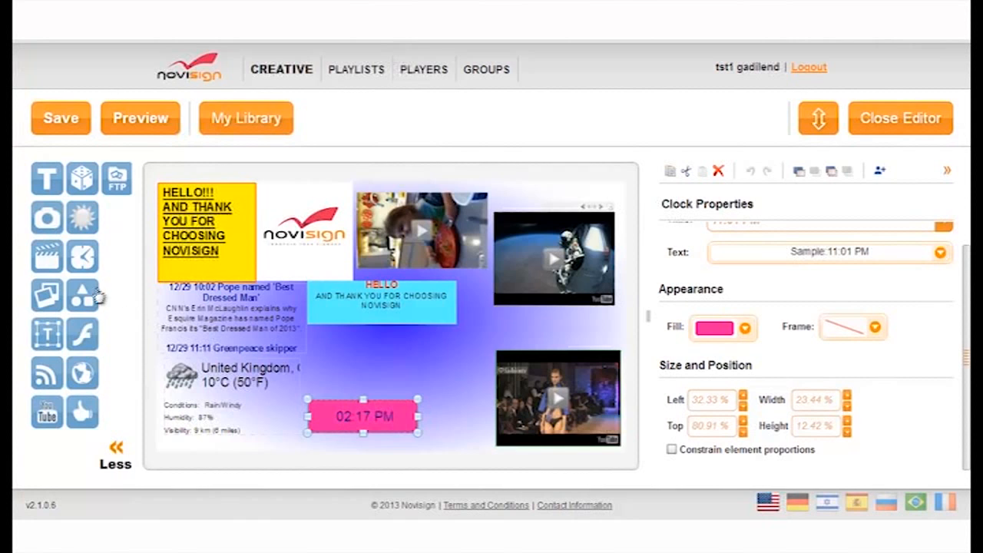
# - Add a shape between the cyan ticker and the clock, sized about 33% wide and 23% high
pyautogui.moveTo(83, 298); pyautogui.dragTo(350, 358)
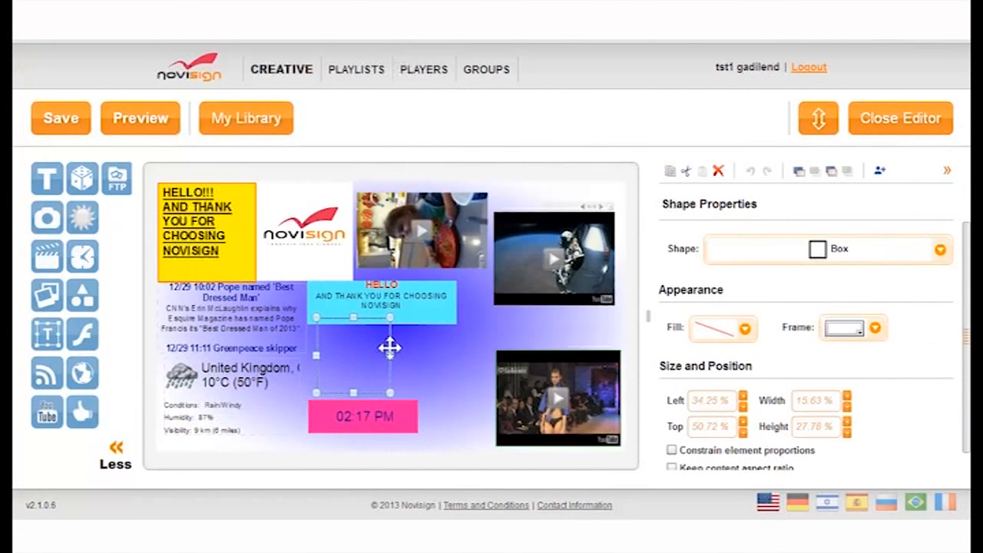
pyautogui.moveTo(390, 358); pyautogui.dragTo(464, 369)
pyautogui.moveTo(386, 364); pyautogui.dragTo(307, 369)
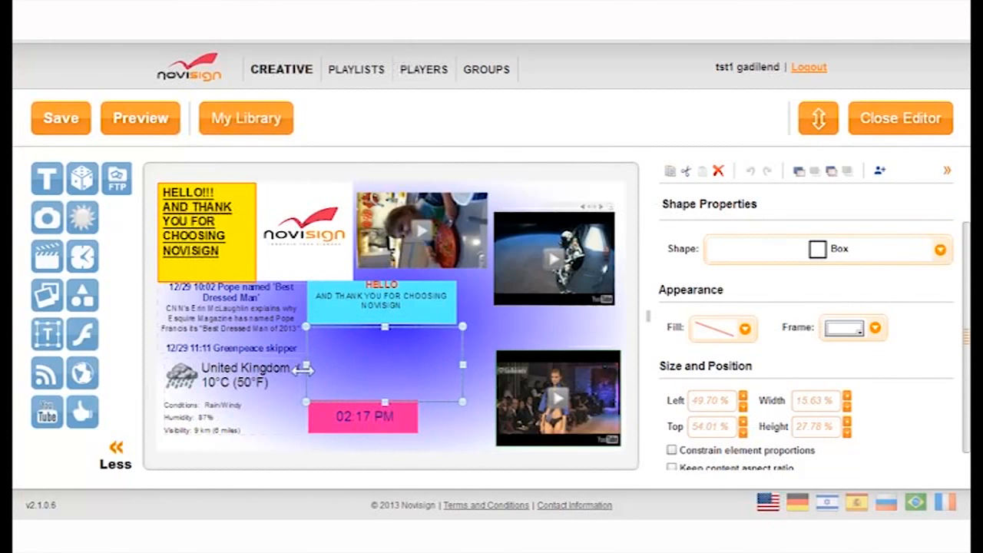
pyautogui.moveTo(384, 401); pyautogui.dragTo(384, 388)
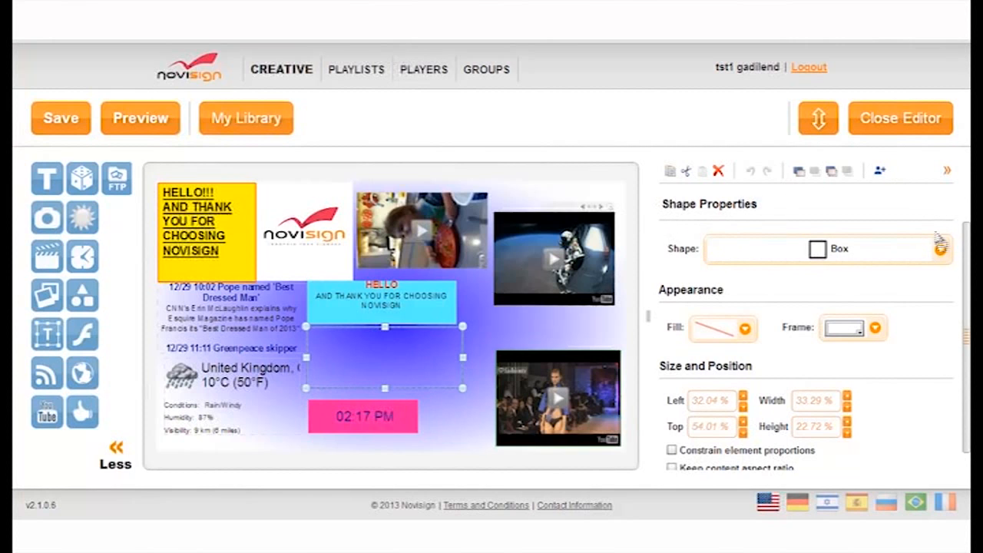
# - Change the box shape to a right-pointing block arrow and fill it with solid red
pyautogui.click(940, 252)
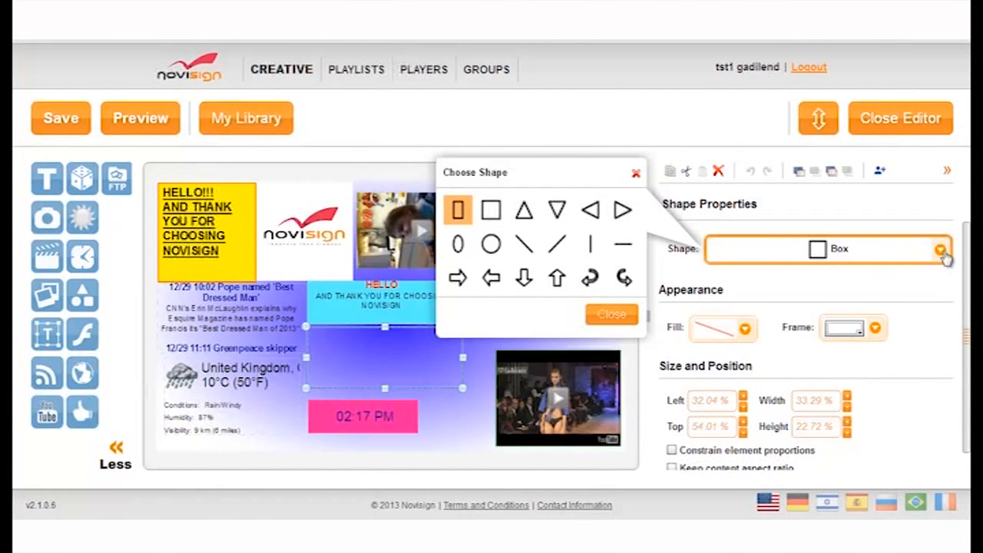
pyautogui.click(458, 279)
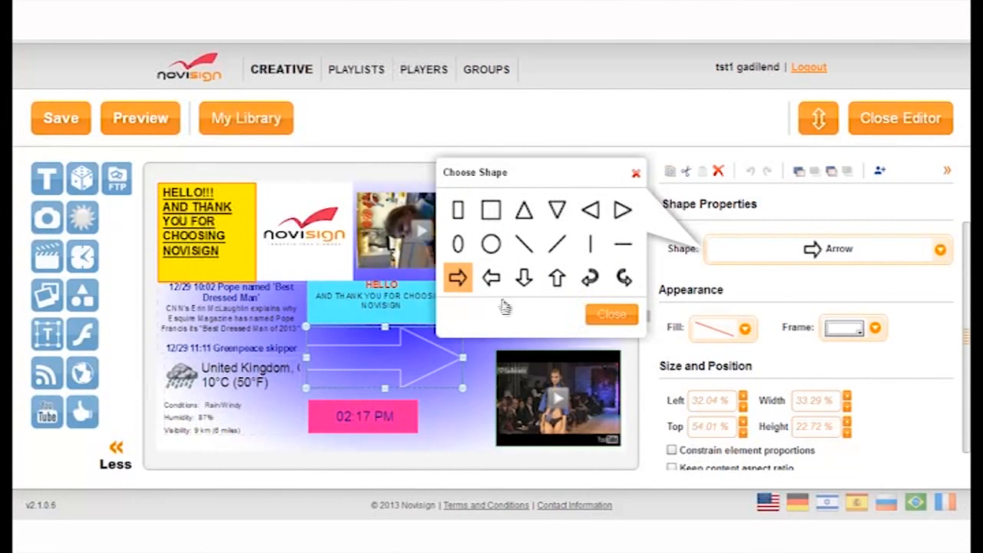
pyautogui.click(748, 329)
pyautogui.click(749, 329)
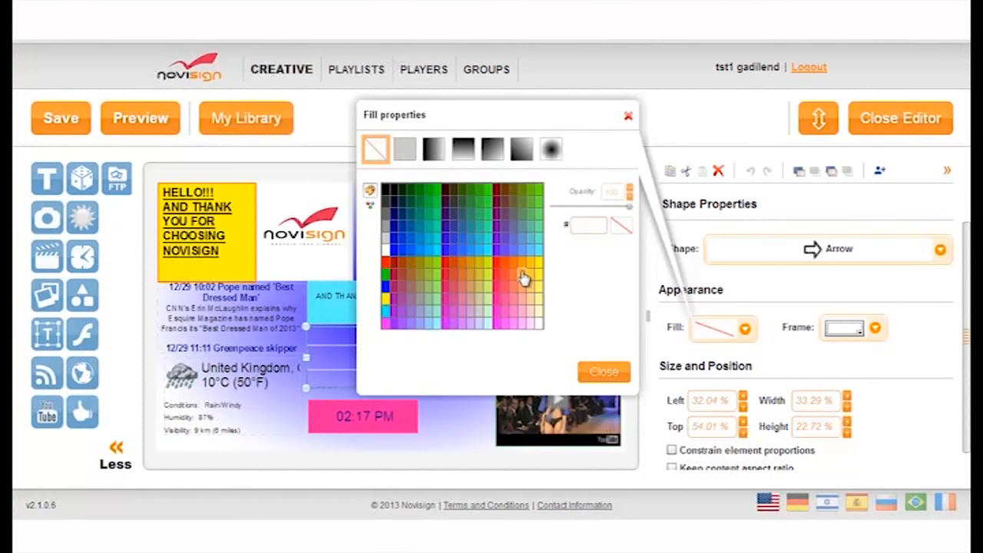
pyautogui.click(497, 264)
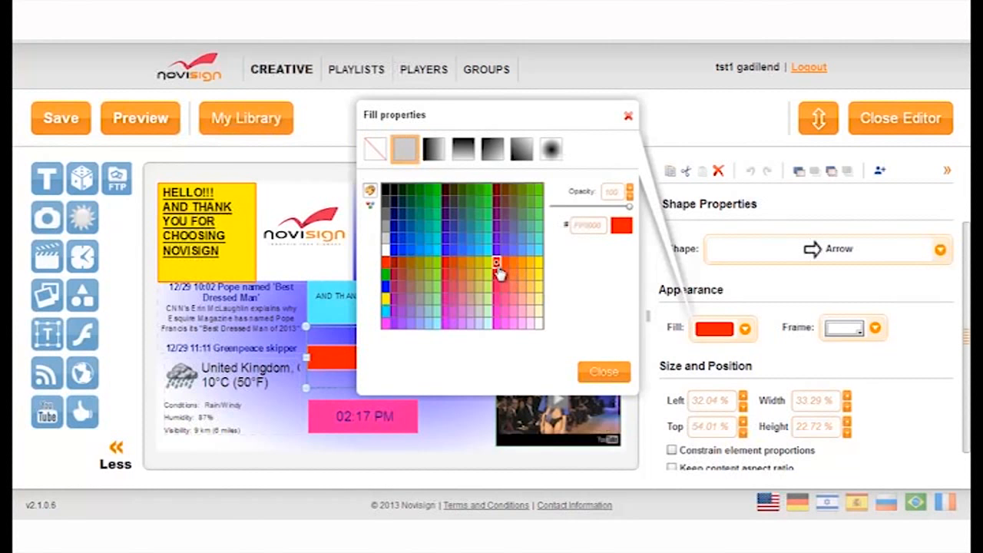
pyautogui.click(595, 375)
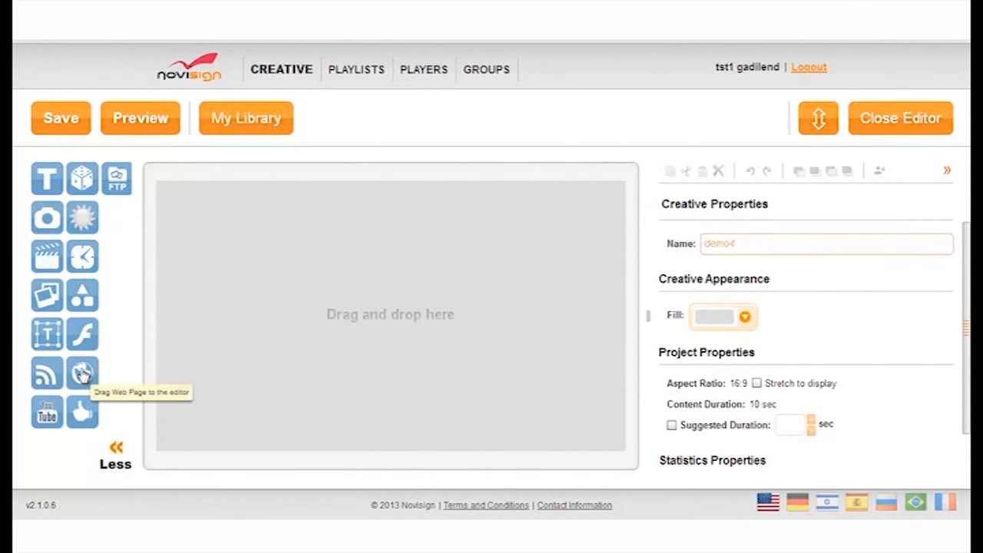
# - Add a web page element to the empty demo4 creative and enlarge it to about 54% wide and 87% high
pyautogui.moveTo(83, 374); pyautogui.dragTo(368, 310)
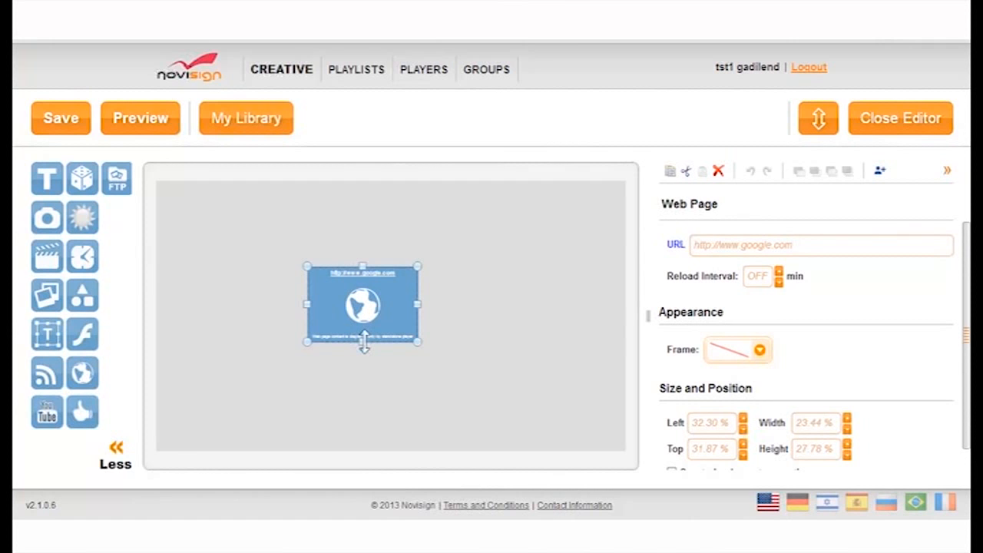
pyautogui.moveTo(364, 343); pyautogui.dragTo(351, 420)
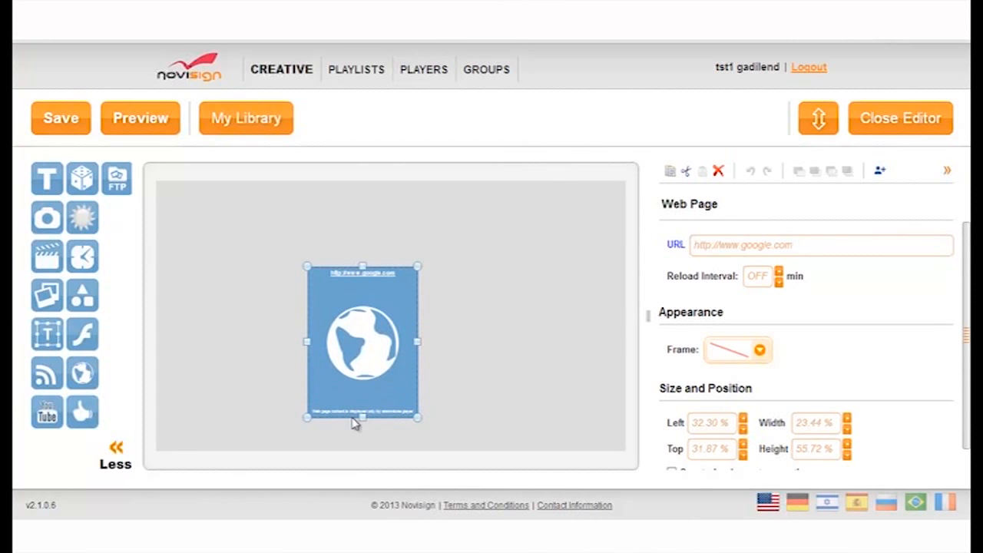
pyautogui.moveTo(300, 340); pyautogui.dragTo(179, 350)
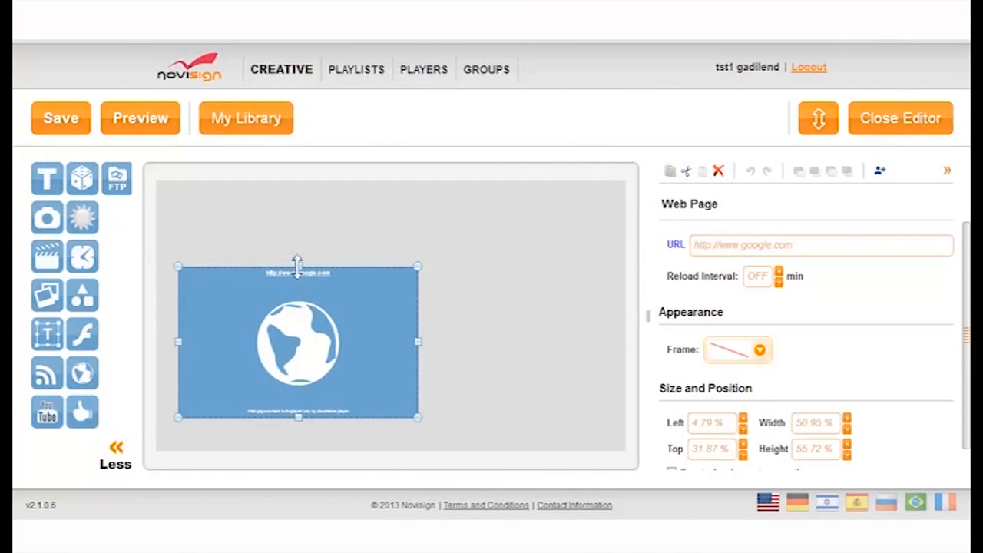
pyautogui.moveTo(297, 264); pyautogui.dragTo(285, 195)
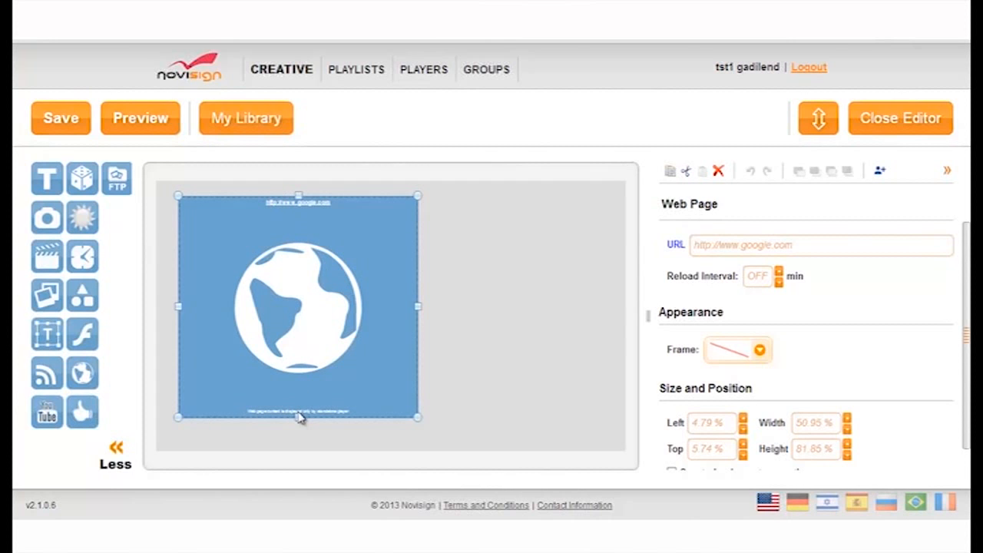
pyautogui.moveTo(298, 417); pyautogui.dragTo(299, 432)
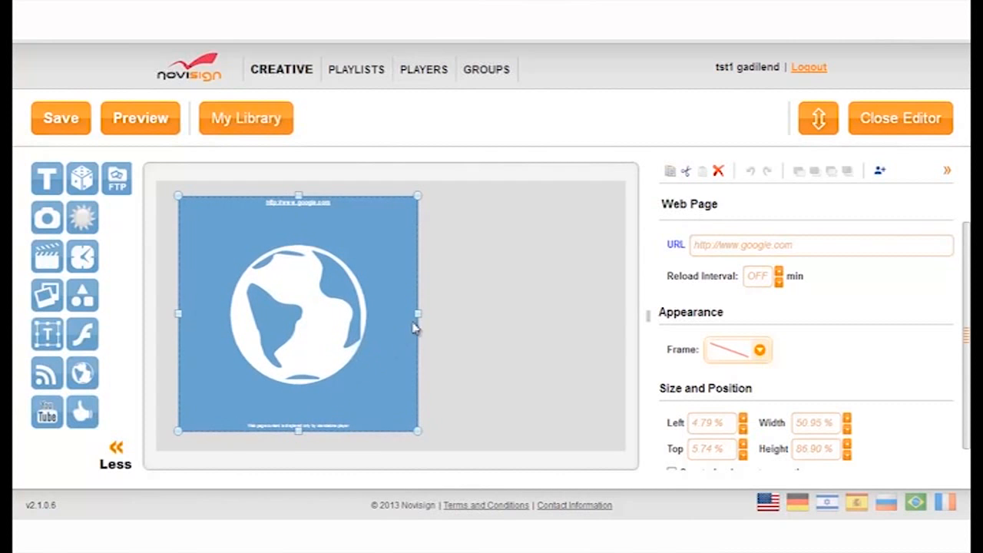
pyautogui.moveTo(417, 313); pyautogui.dragTo(430, 313)
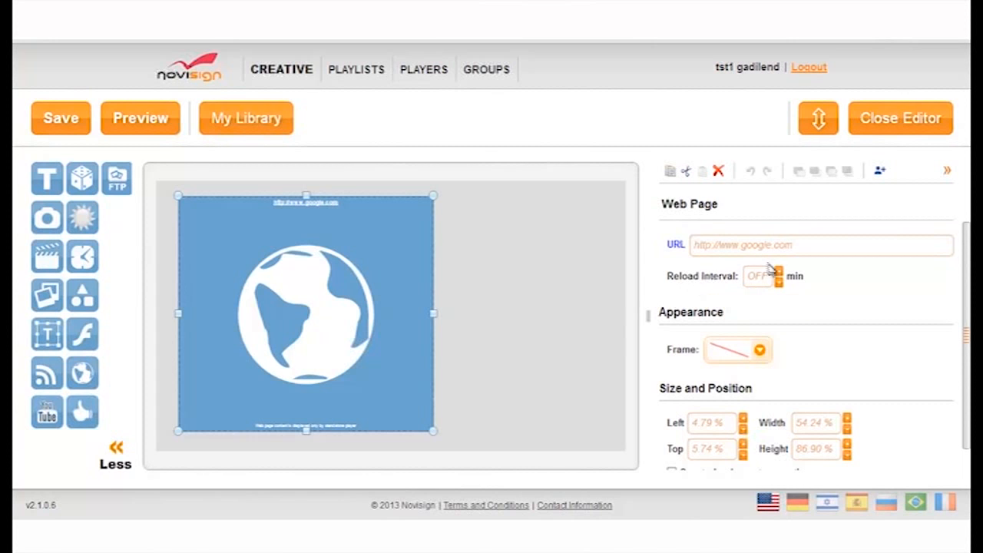
# - Set the web page's reload interval to 2 minutes and give it a green frame
pyautogui.click(780, 272)
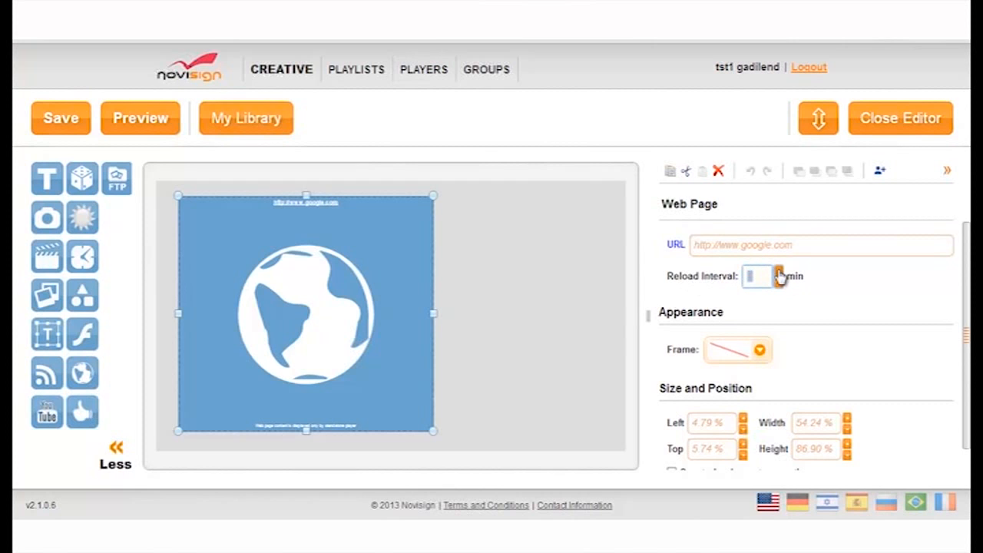
pyautogui.click(780, 272)
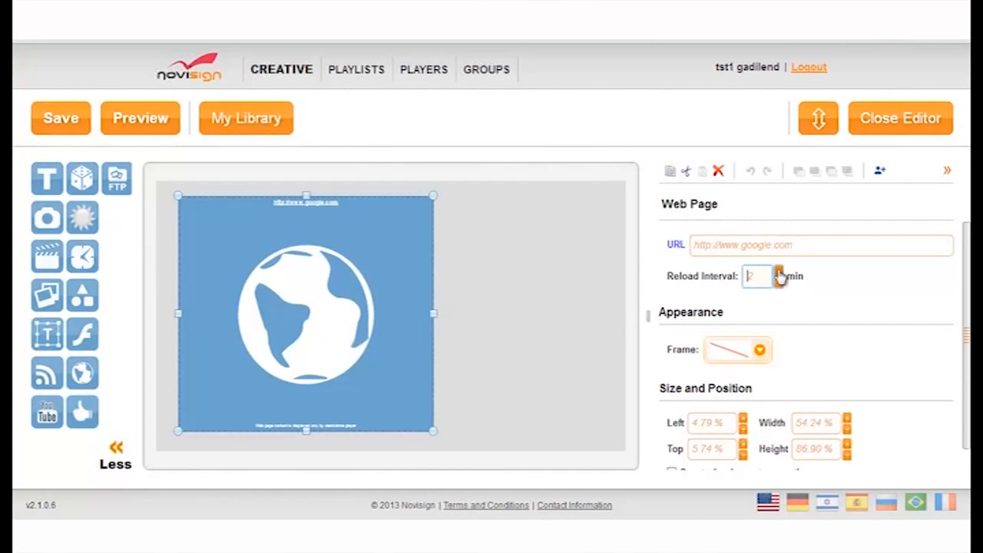
pyautogui.click(760, 351)
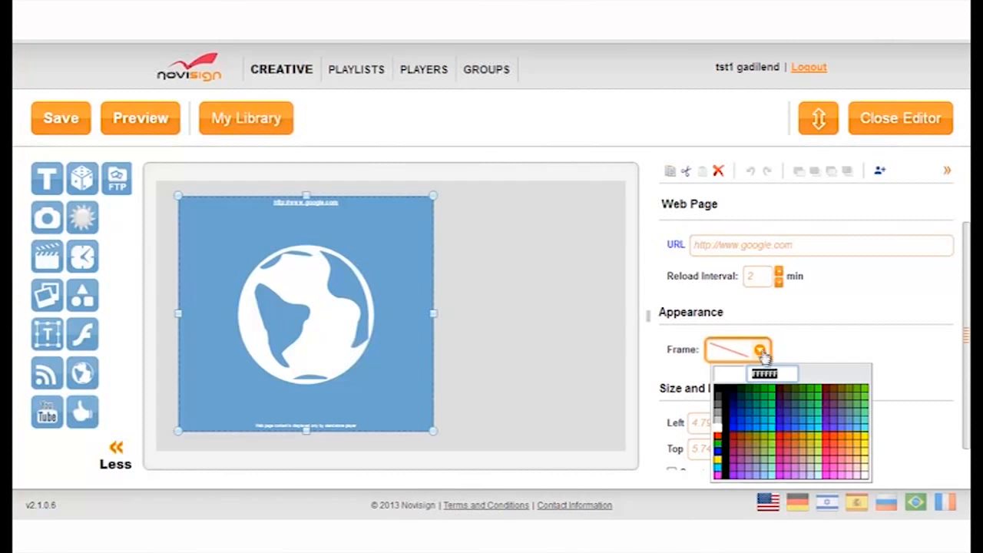
pyautogui.click(764, 389)
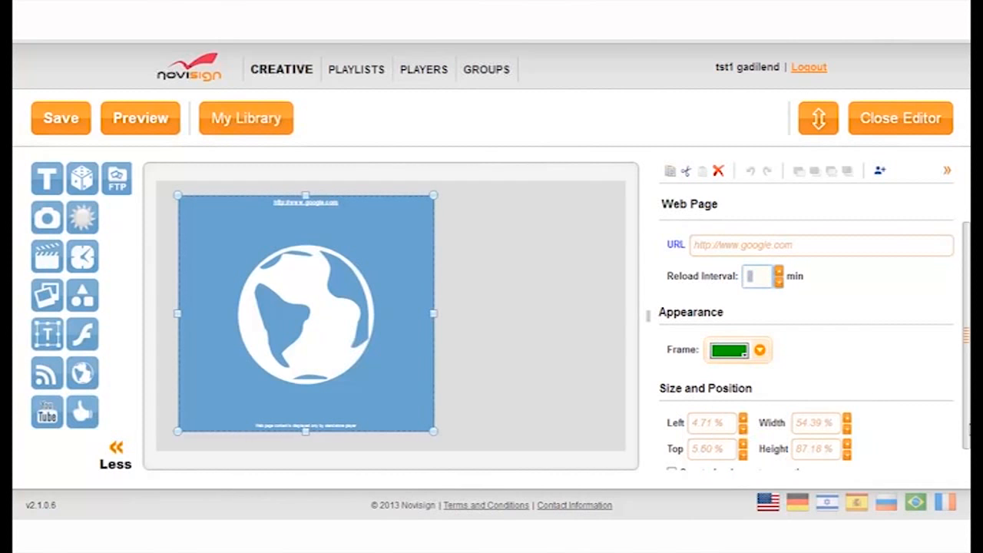
pyautogui.moveTo(969, 450); pyautogui.dragTo(968, 466)
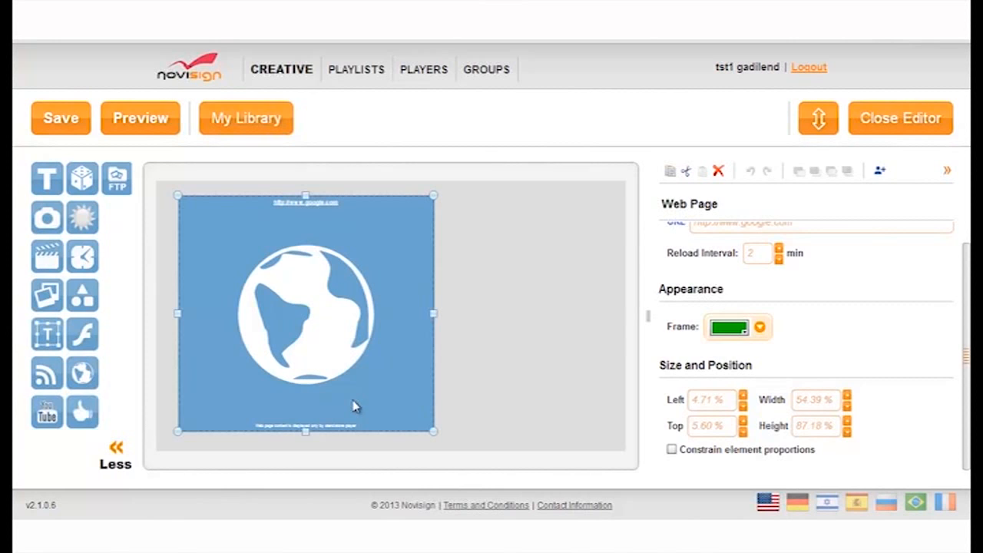
pyautogui.scroll(1, 771, 244)
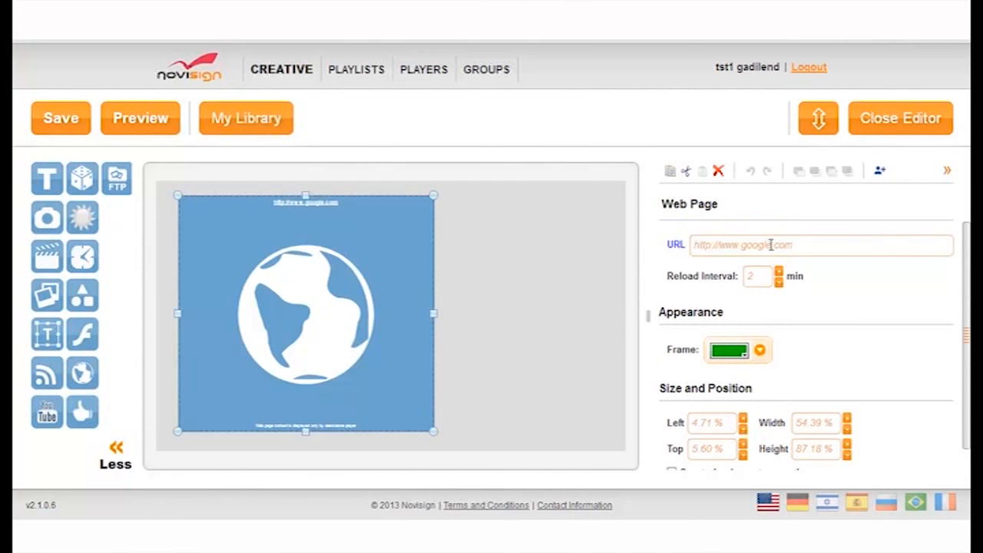
pyautogui.tripleClick(771, 245)
pyautogui.click(767, 244)
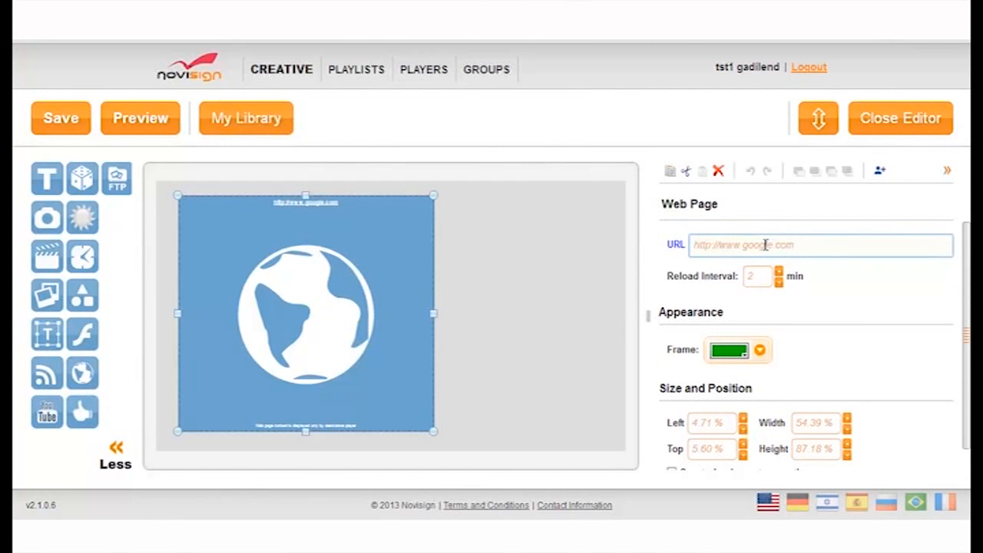
pyautogui.moveTo(772, 244); pyautogui.dragTo(744, 245)
pyautogui.write('cnn')
pyautogui.click(521, 296)
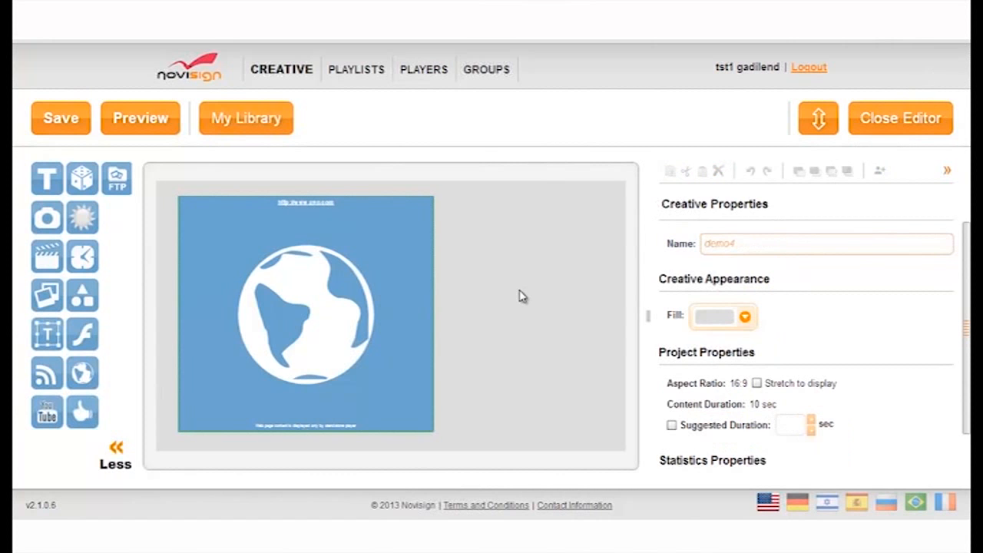
# - Save the demo4 creative and close the editor
pyautogui.click(374, 330)
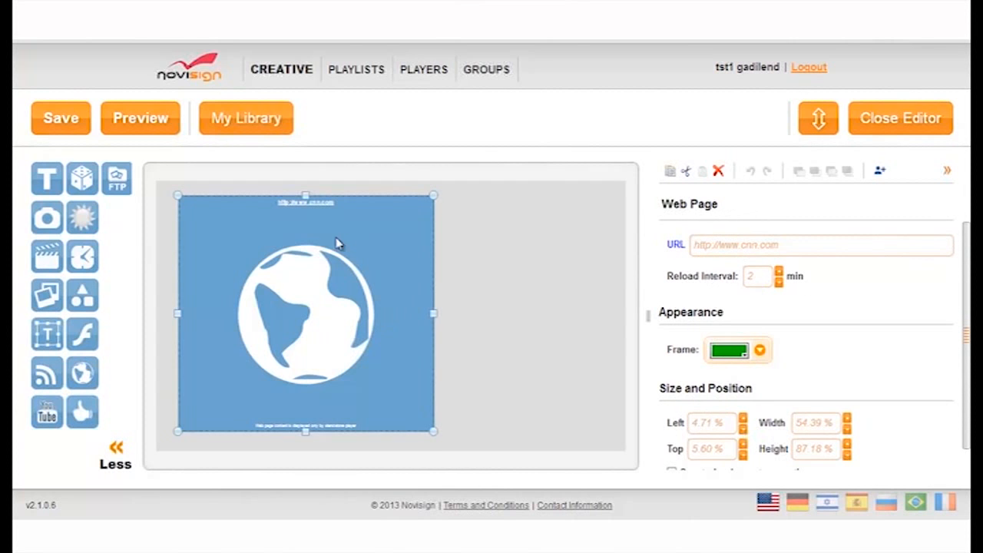
pyautogui.click(65, 109)
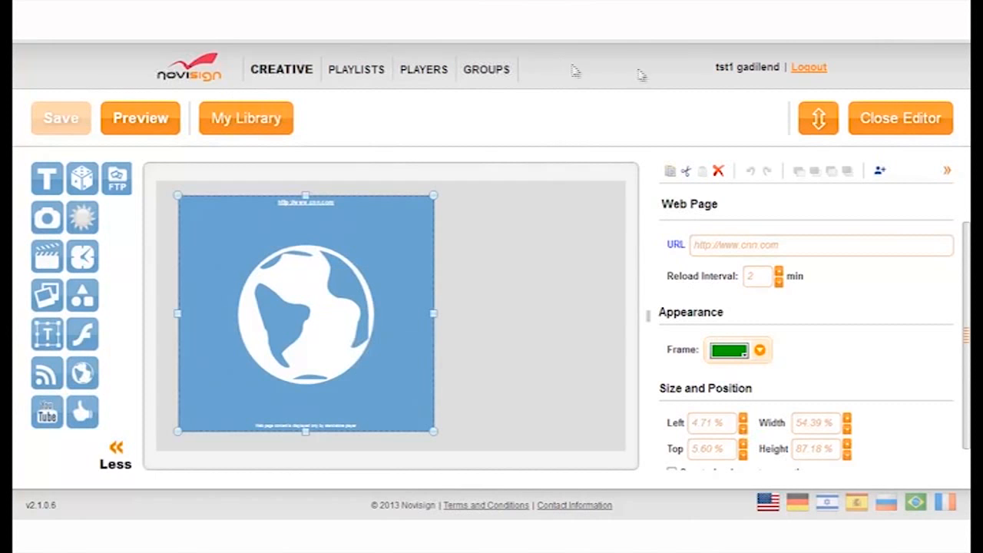
pyautogui.click(877, 121)
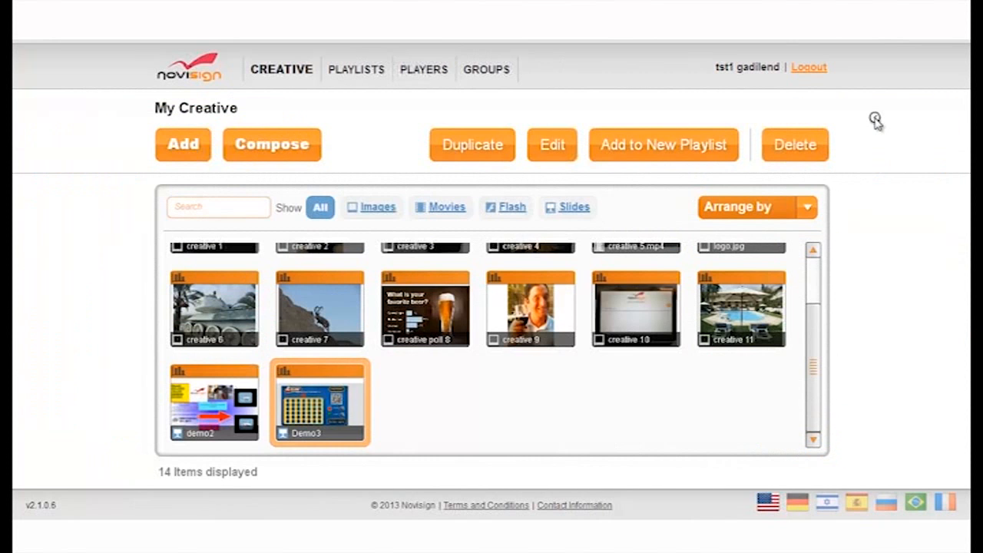